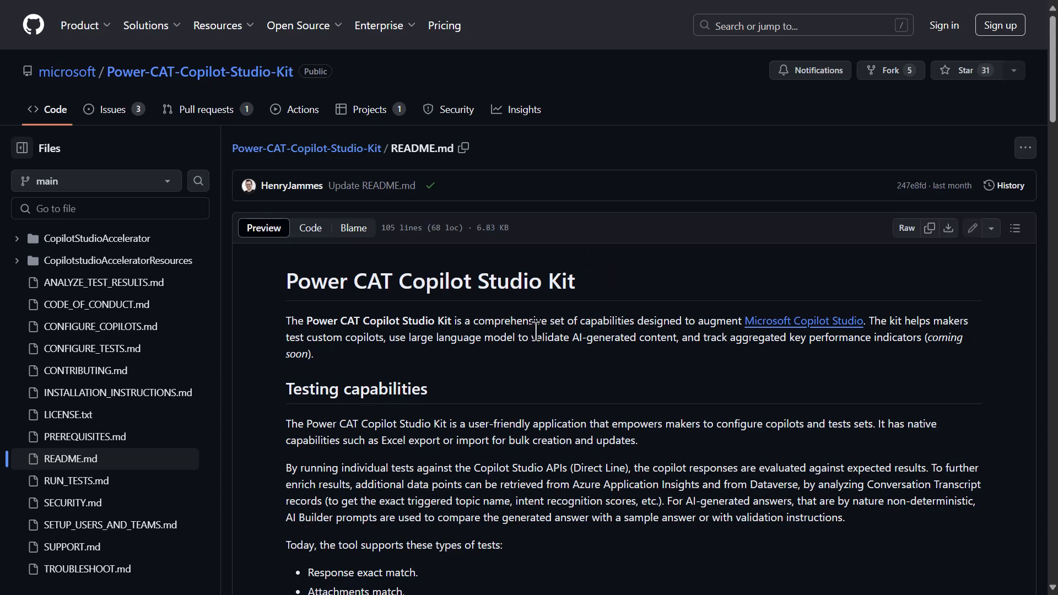
Step: Read through the kit's README and open the installation instructions linked in its setup documentation section
{"action": "scroll", "coordinate": [535, 329], "scroll_direction": "down", "scroll_amount": 3}
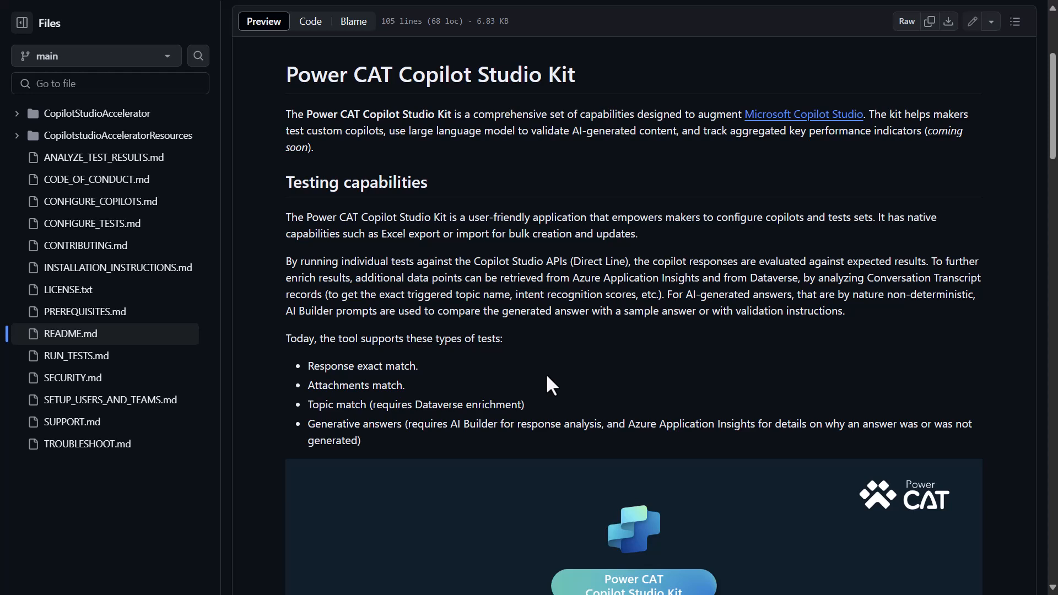
{"action": "scroll", "coordinate": [570, 364], "scroll_direction": "down", "scroll_amount": 6}
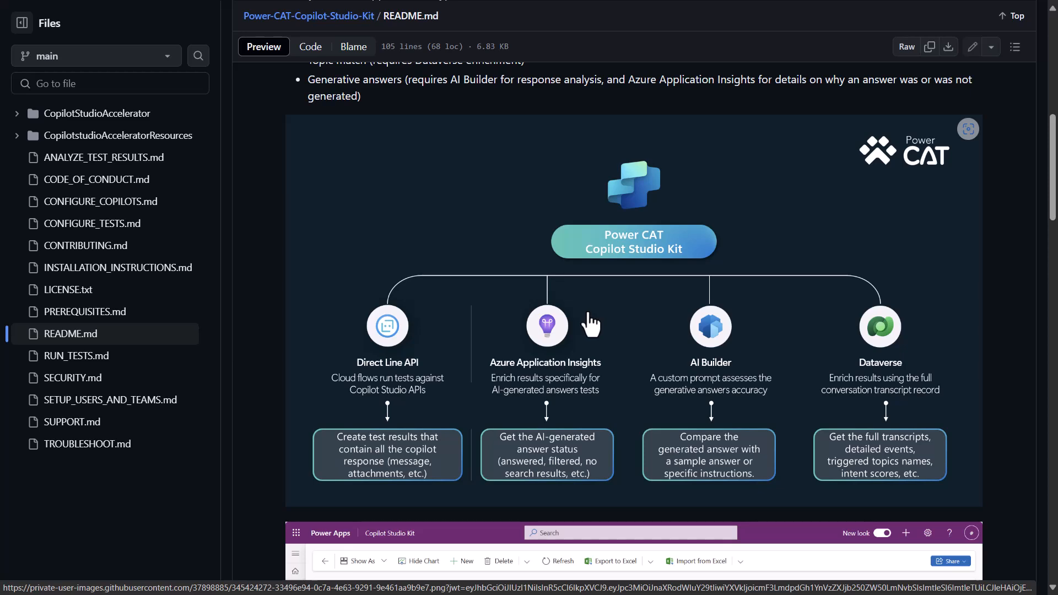
{"action": "scroll", "coordinate": [595, 330], "scroll_direction": "down", "scroll_amount": 5}
{"action": "scroll", "coordinate": [600, 336], "scroll_direction": "down", "scroll_amount": 1}
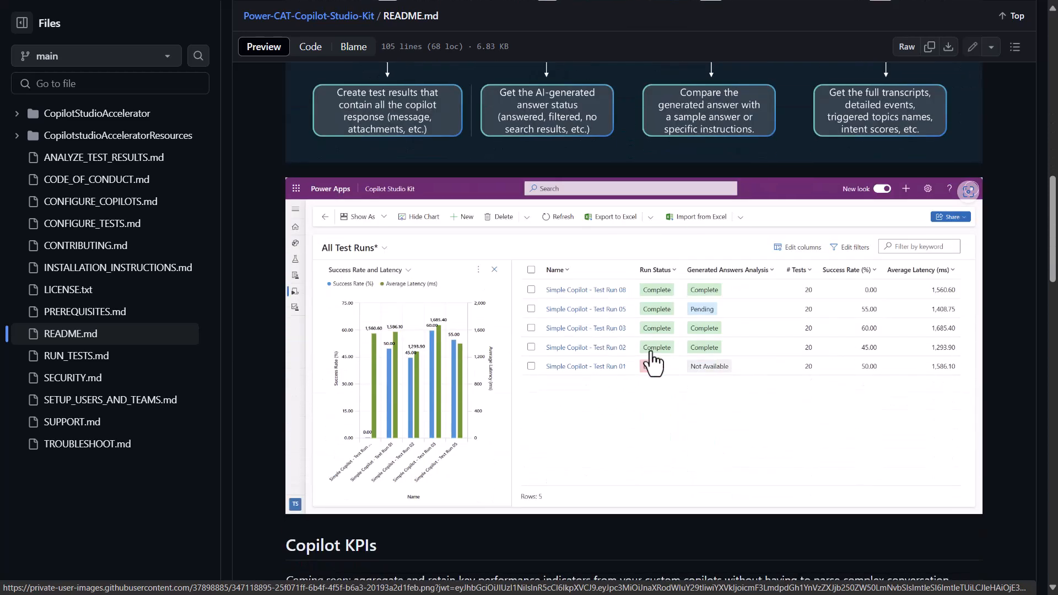
{"action": "scroll", "coordinate": [611, 380], "scroll_direction": "down", "scroll_amount": 1}
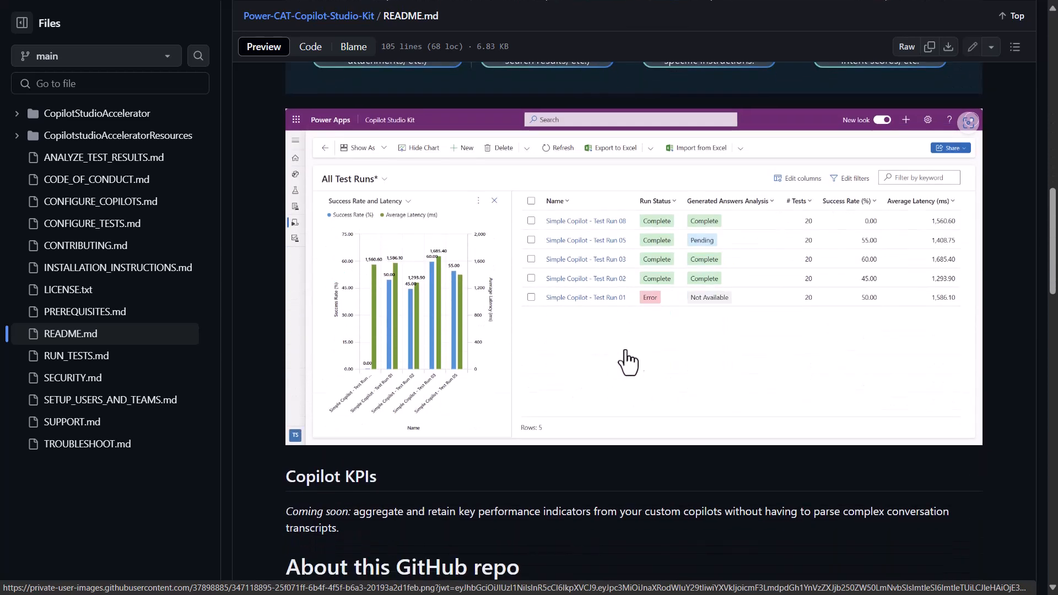
{"action": "scroll", "coordinate": [622, 360], "scroll_direction": "down", "scroll_amount": 3}
{"action": "scroll", "coordinate": [606, 341], "scroll_direction": "down", "scroll_amount": 2}
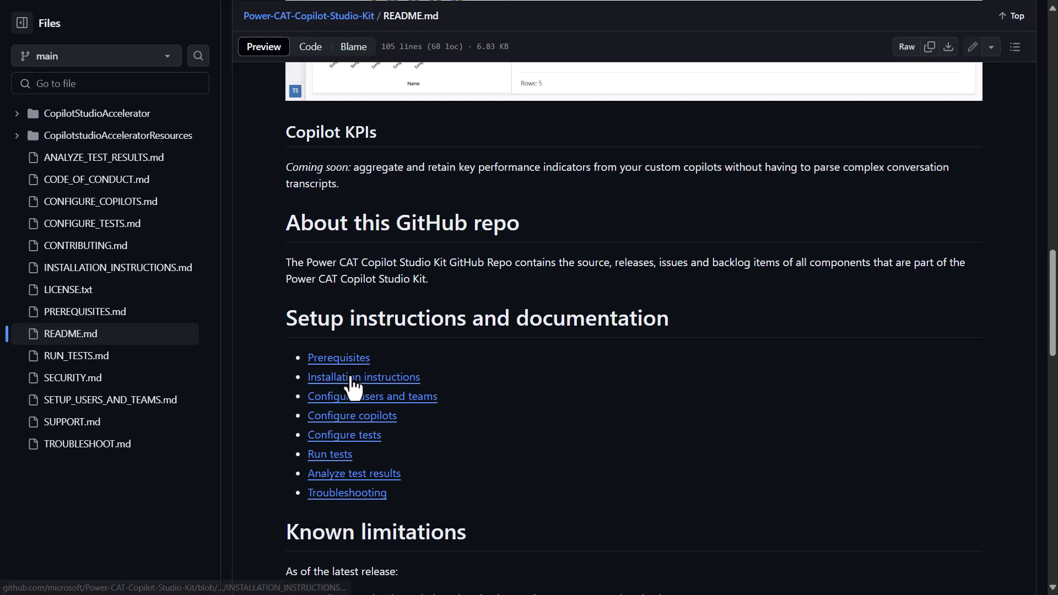
{"action": "left_click", "coordinate": [384, 381]}
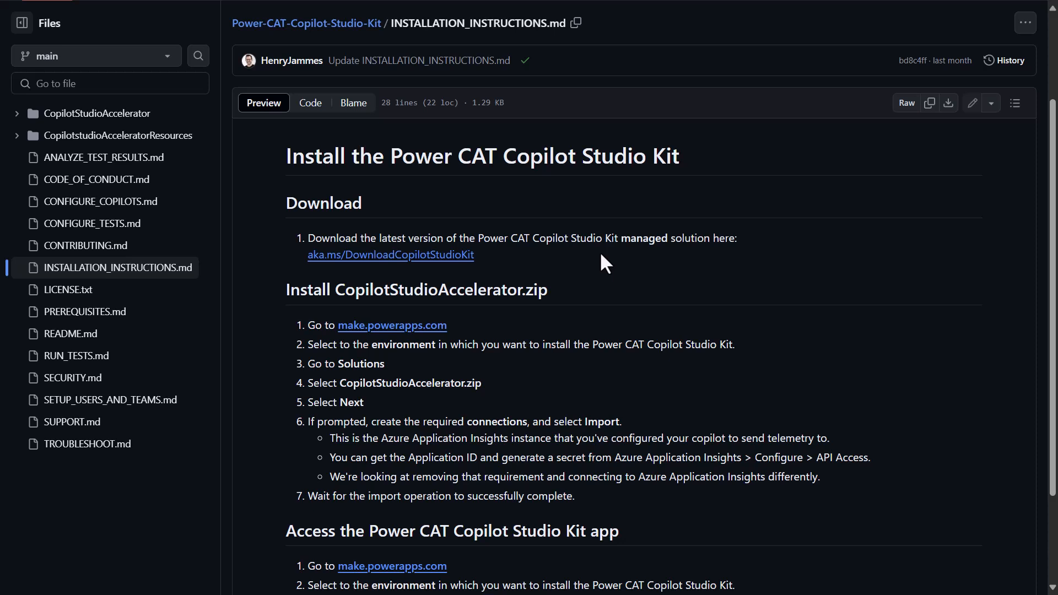
Step: Go to make.powerapps.com from the installation instructions and check which environments are available for the kit
{"action": "scroll", "coordinate": [522, 318], "scroll_direction": "down", "scroll_amount": 1}
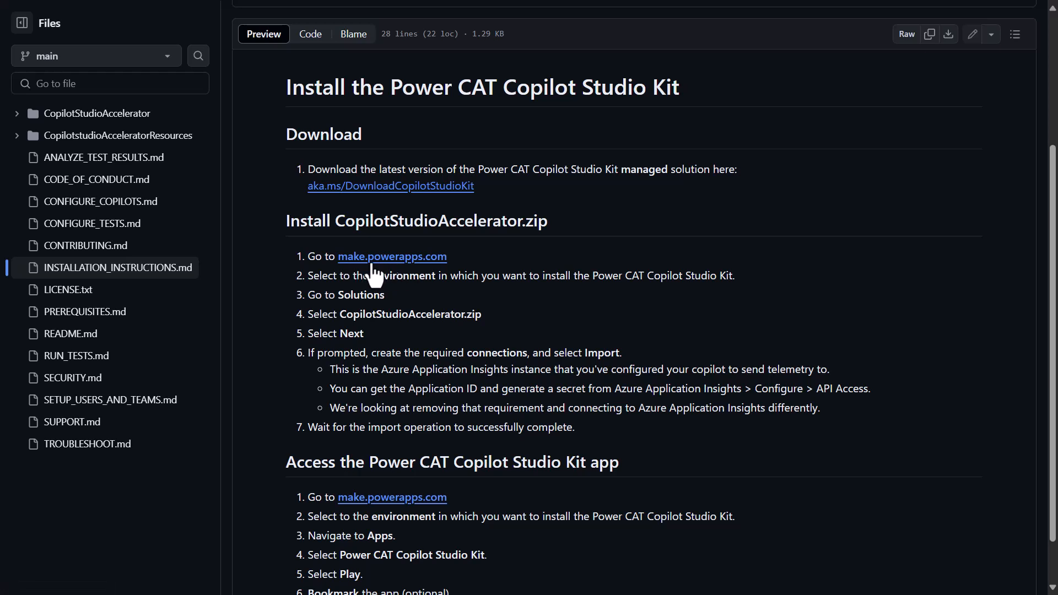
{"action": "left_click", "coordinate": [387, 264]}
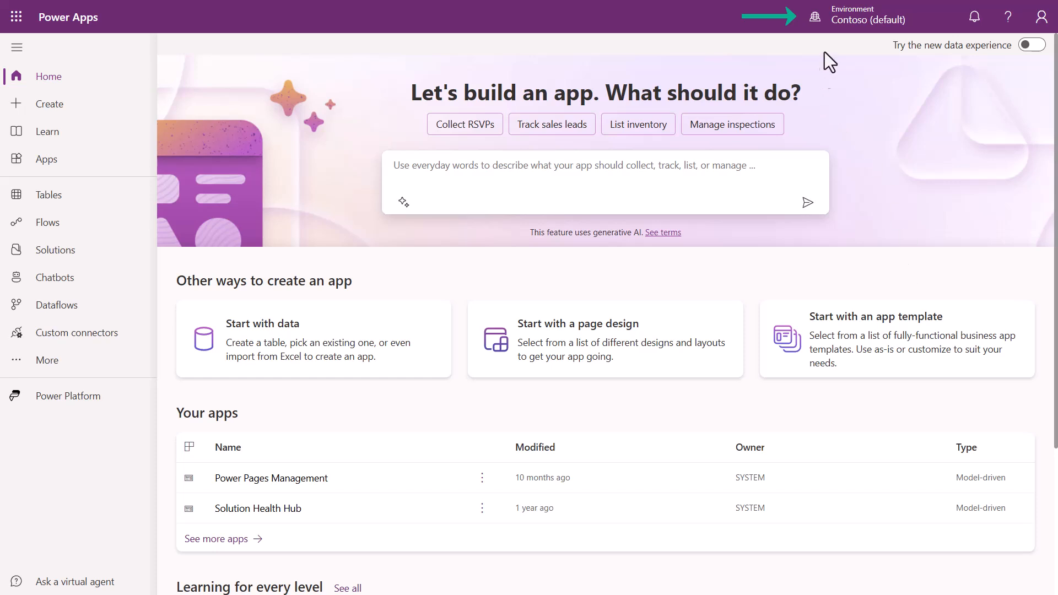
{"action": "mouse_move", "coordinate": [856, 27]}
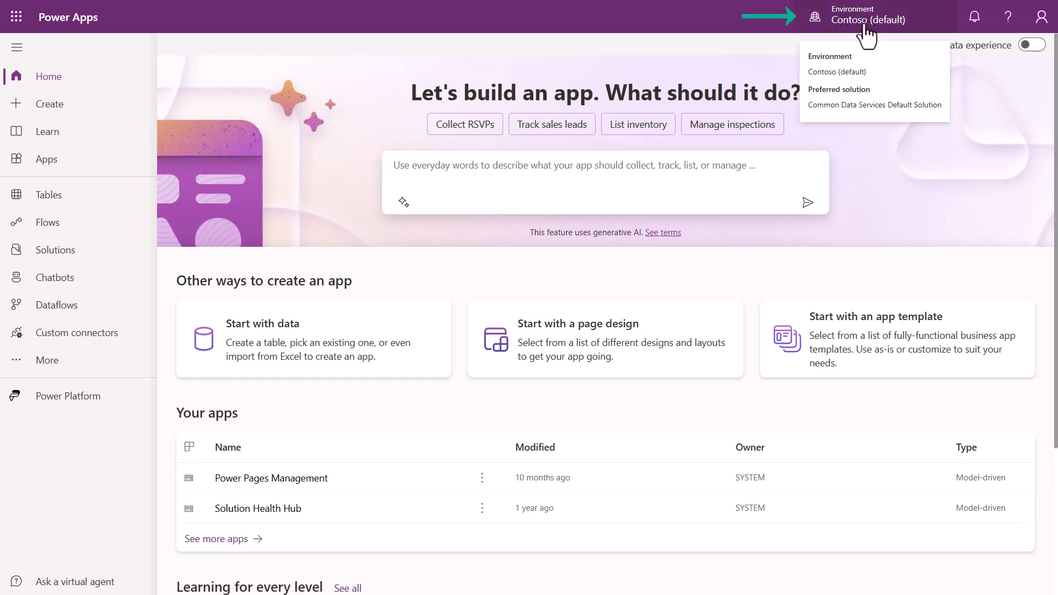
{"action": "left_click", "coordinate": [866, 24]}
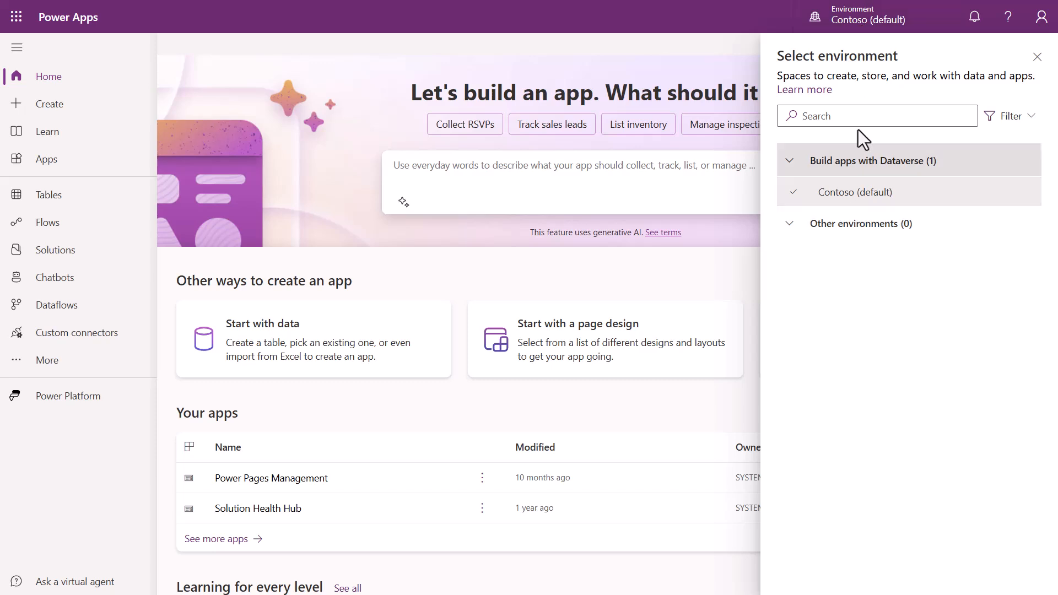
{"action": "left_click", "coordinate": [1036, 57]}
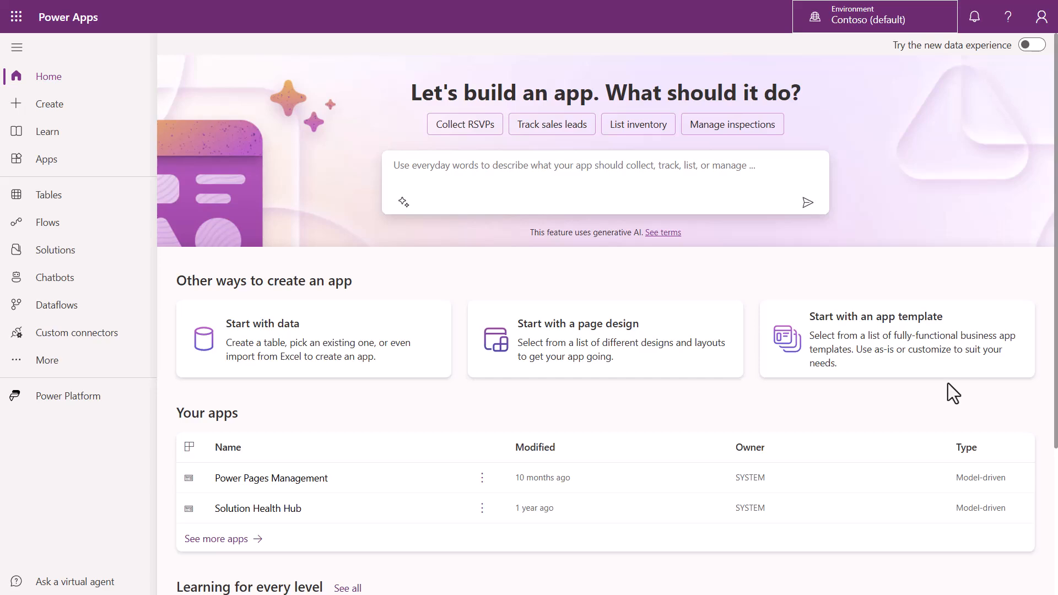
Step: Start a solution import with CopilotStudioAccelerator_20240703.1_managed.zip and continue to its connections
{"action": "left_click", "coordinate": [62, 251]}
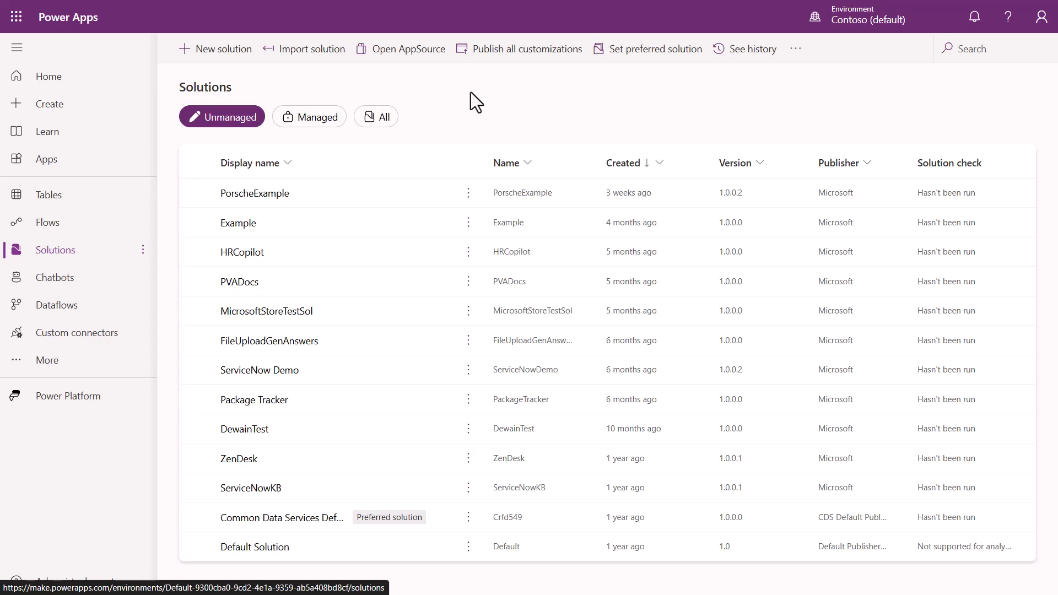
{"action": "left_click", "coordinate": [302, 58]}
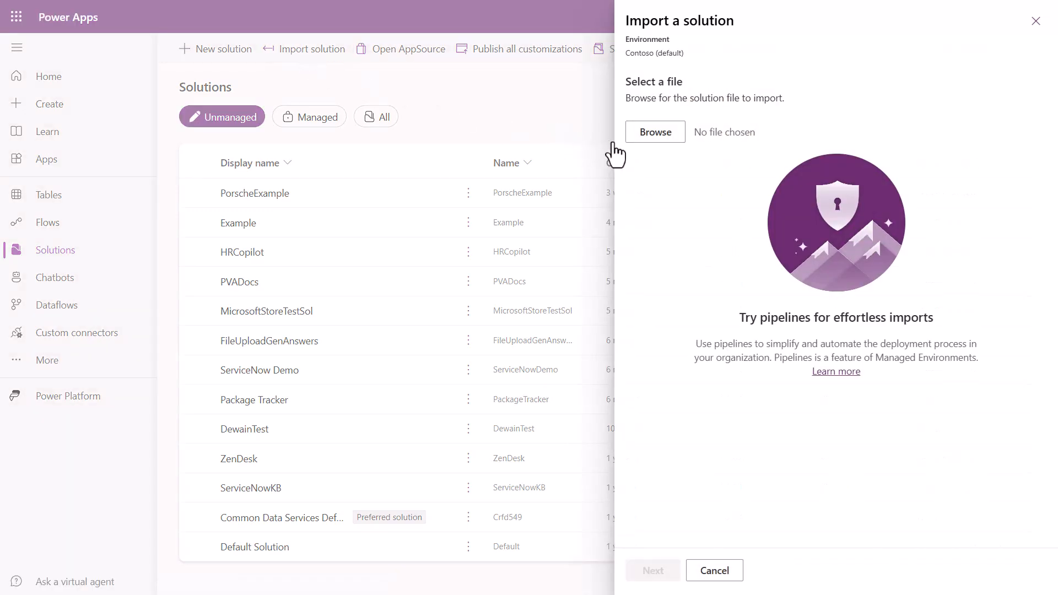
{"action": "left_click", "coordinate": [656, 139]}
{"action": "left_click", "coordinate": [243, 126]}
{"action": "left_click", "coordinate": [278, 162]}
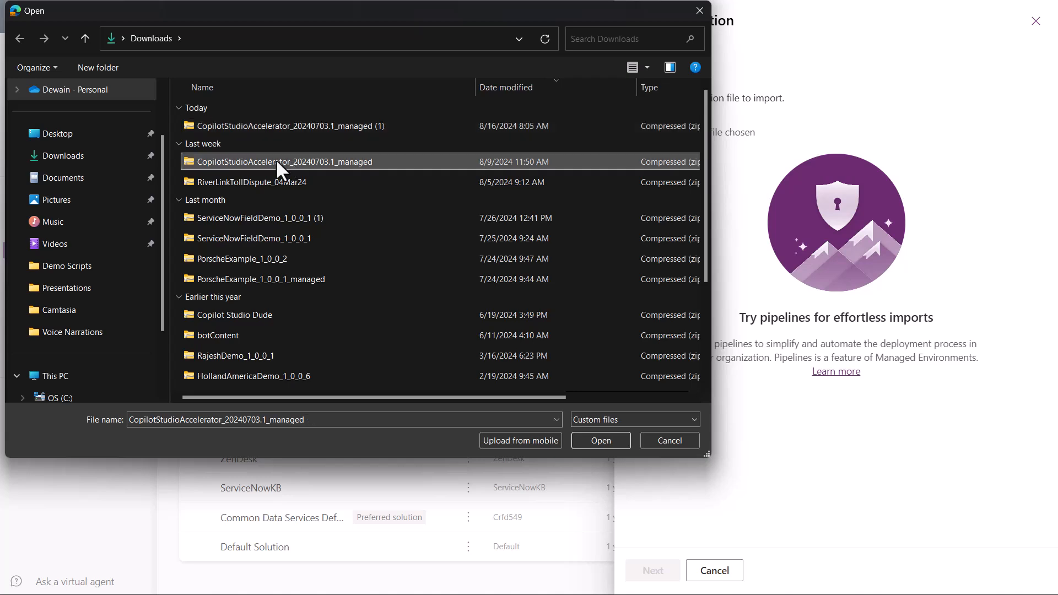
{"action": "left_click", "coordinate": [600, 440]}
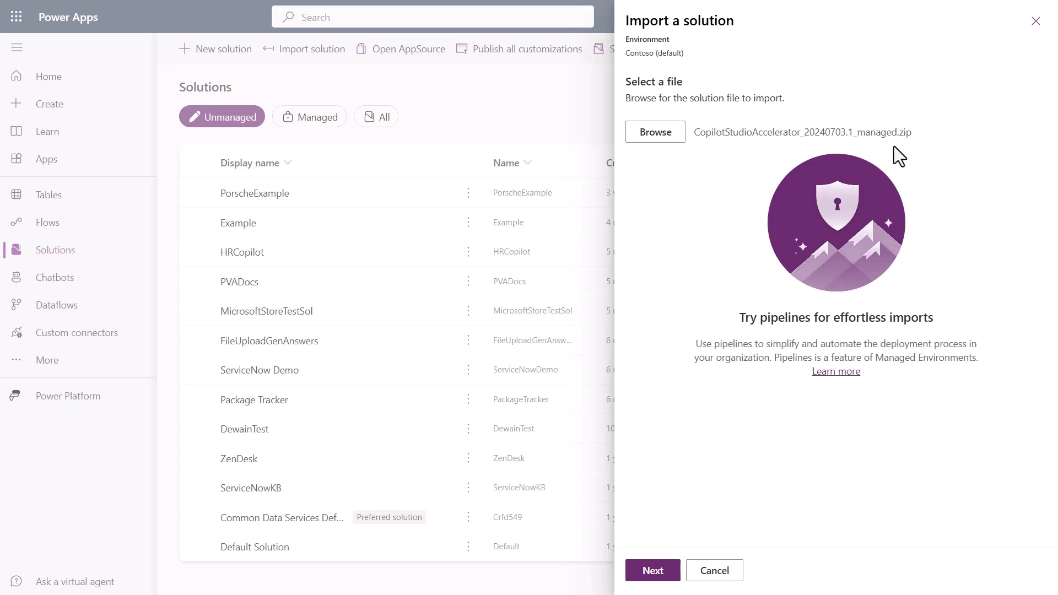
{"action": "left_click", "coordinate": [646, 573]}
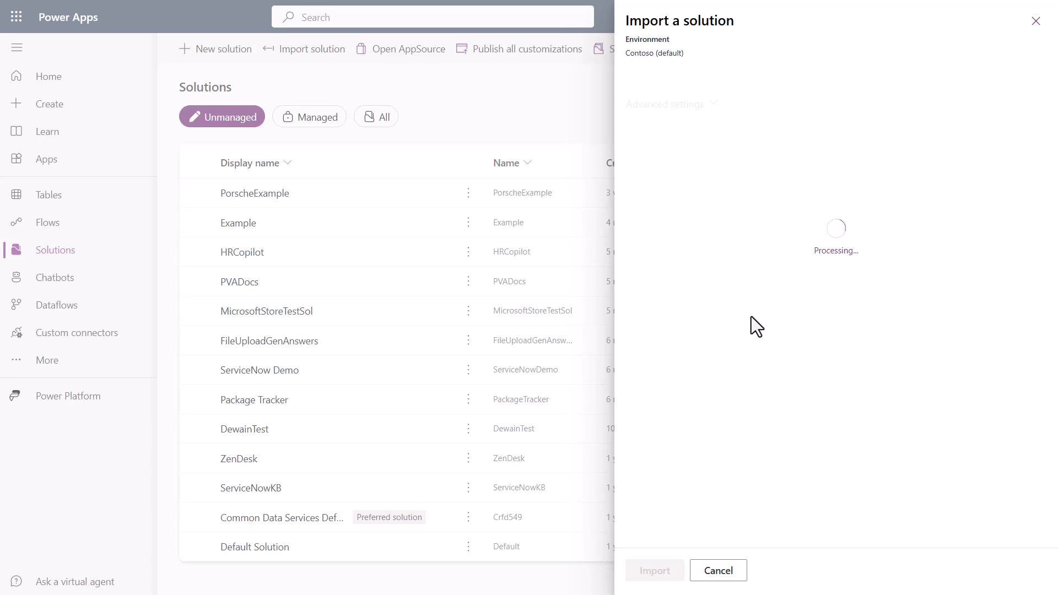
{"action": "left_click", "coordinate": [643, 572]}
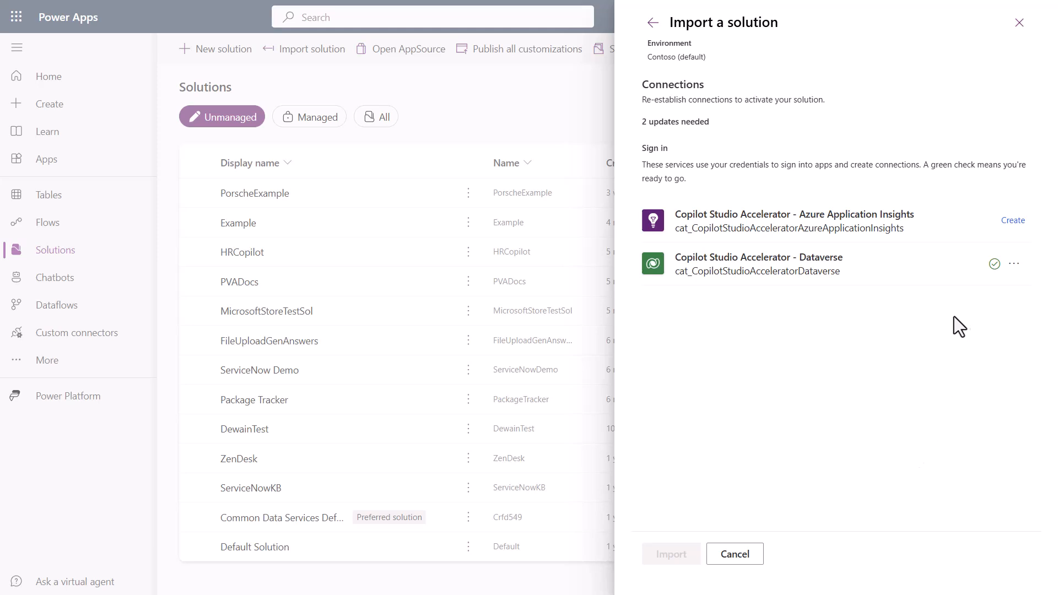
Step: Start a new Azure Application Insights connection named CopilotStudioKit and paste the instrumentation key from AppInsightsTestKitDemo in Azure as its Application Id
{"action": "left_click", "coordinate": [1009, 226]}
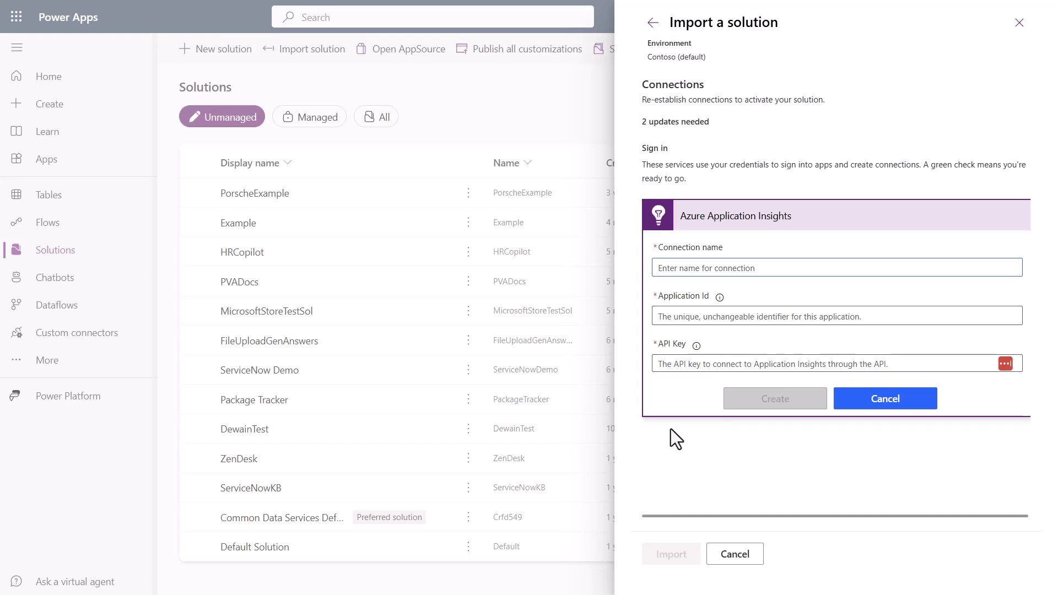
{"action": "type", "text": "CopilotStudioKit"}
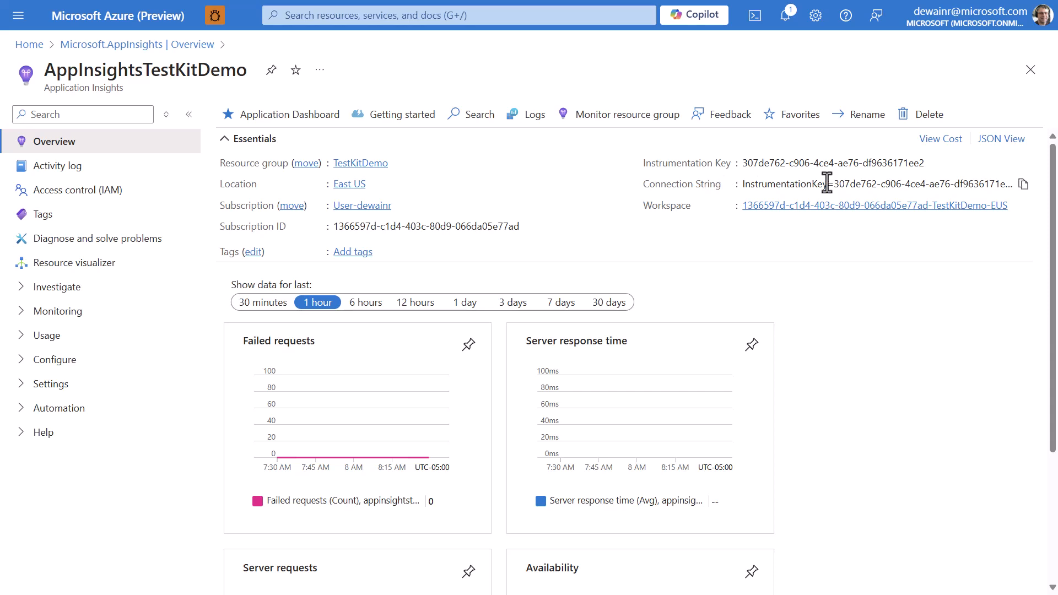
{"action": "left_click", "coordinate": [933, 164]}
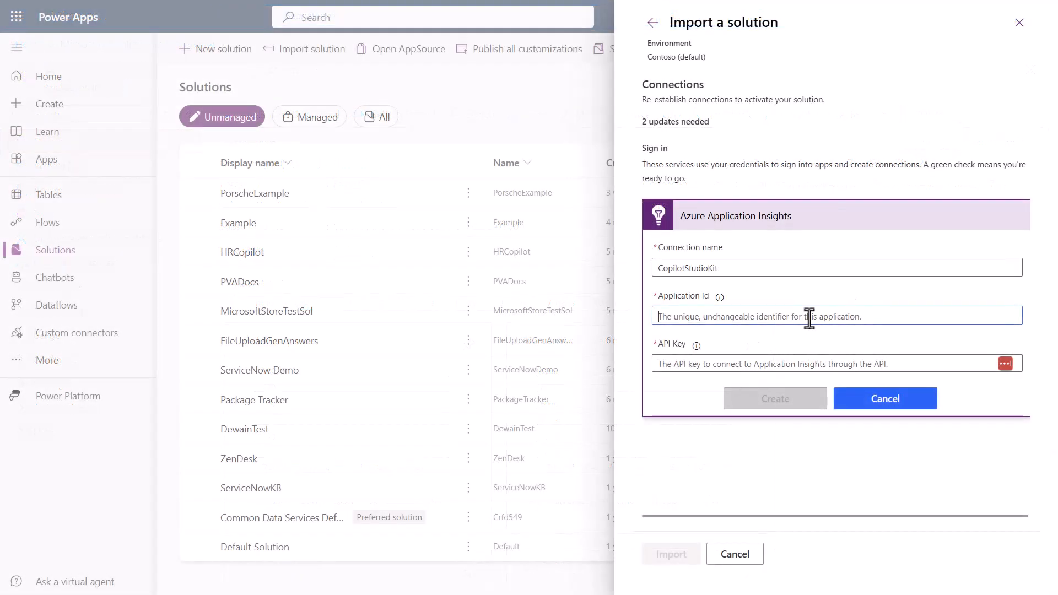
{"action": "key", "text": "ctrl+v"}
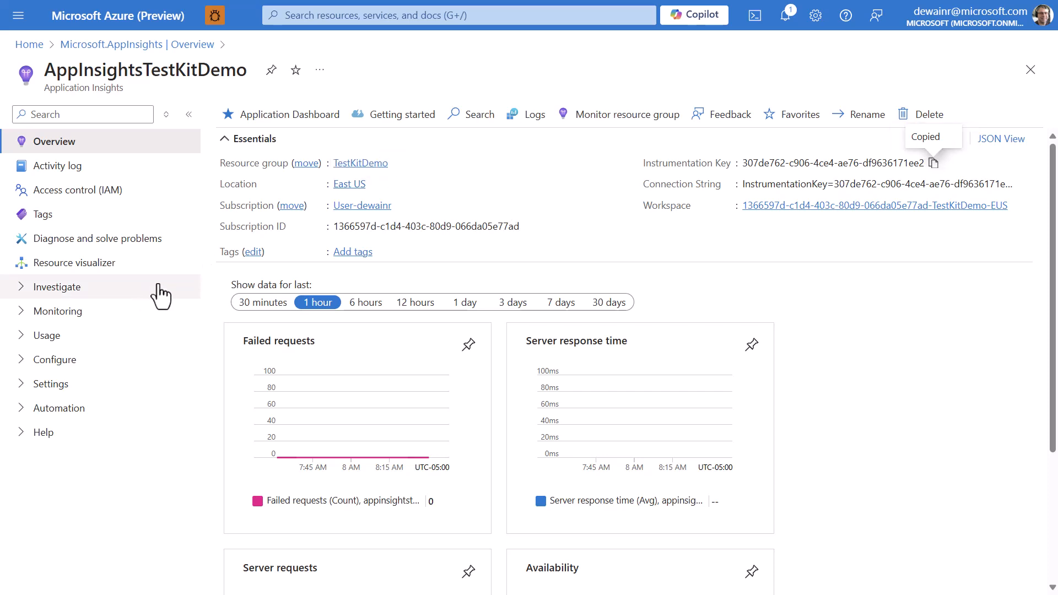
Step: In Azure, generate an API key for AppInsightsTestKitDemo described as CopilotStudioKit, allowing Read telemetry and Authenticate SDK control channel
{"action": "left_click", "coordinate": [54, 359]}
{"action": "left_click", "coordinate": [75, 492]}
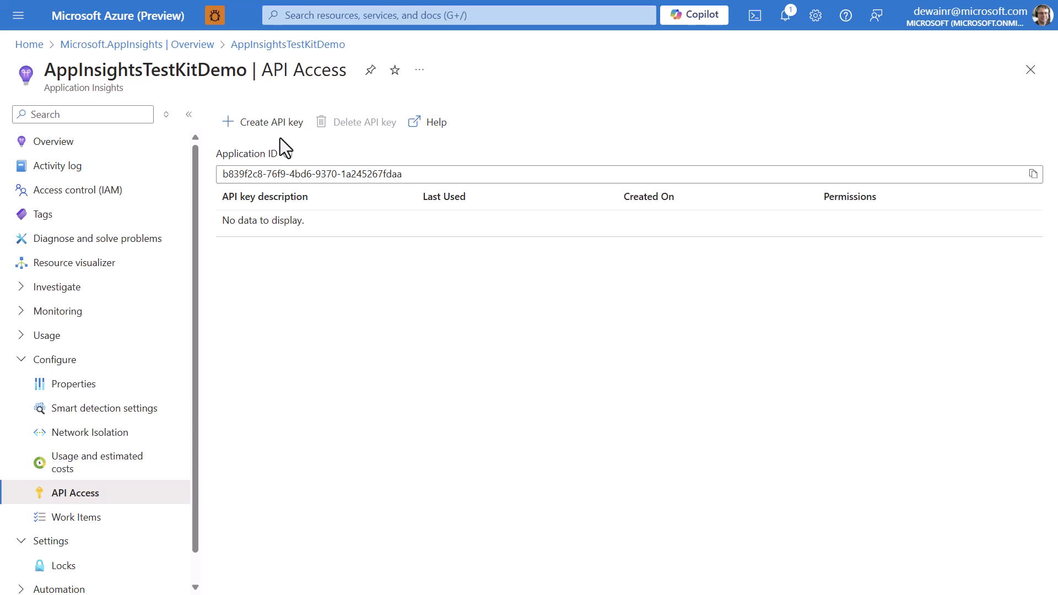
{"action": "left_click", "coordinate": [264, 124]}
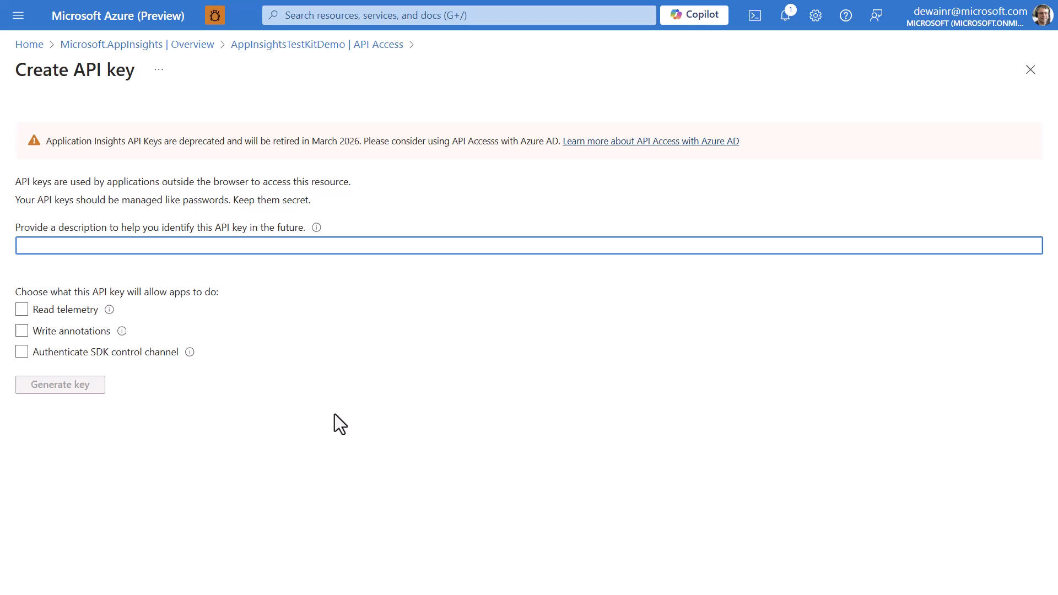
{"action": "type", "text": "CopilotStudioKit"}
{"action": "left_click", "coordinate": [20, 308]}
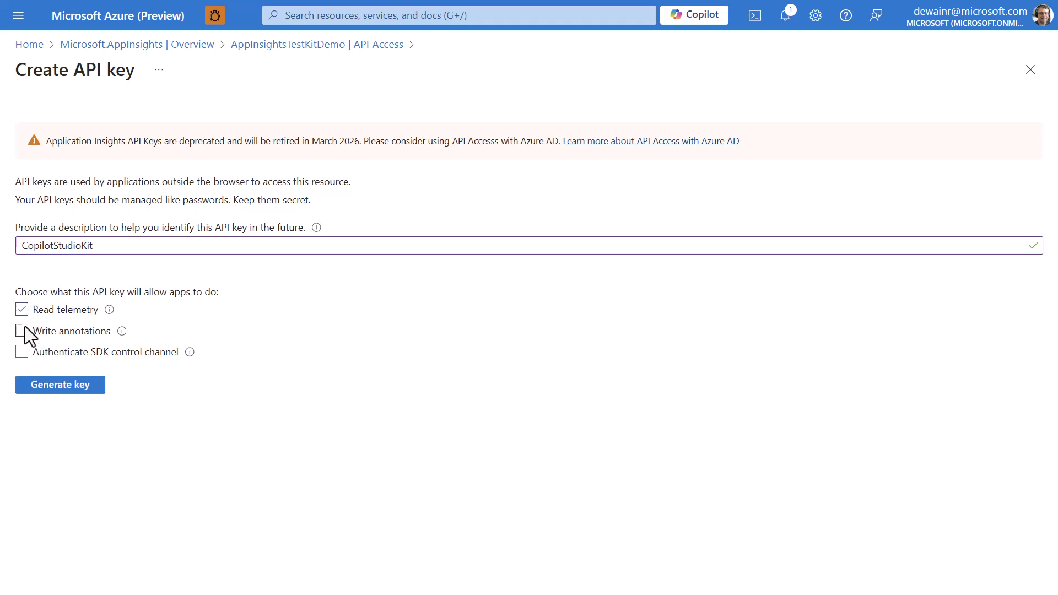
{"action": "left_click", "coordinate": [22, 353]}
{"action": "left_click", "coordinate": [42, 387]}
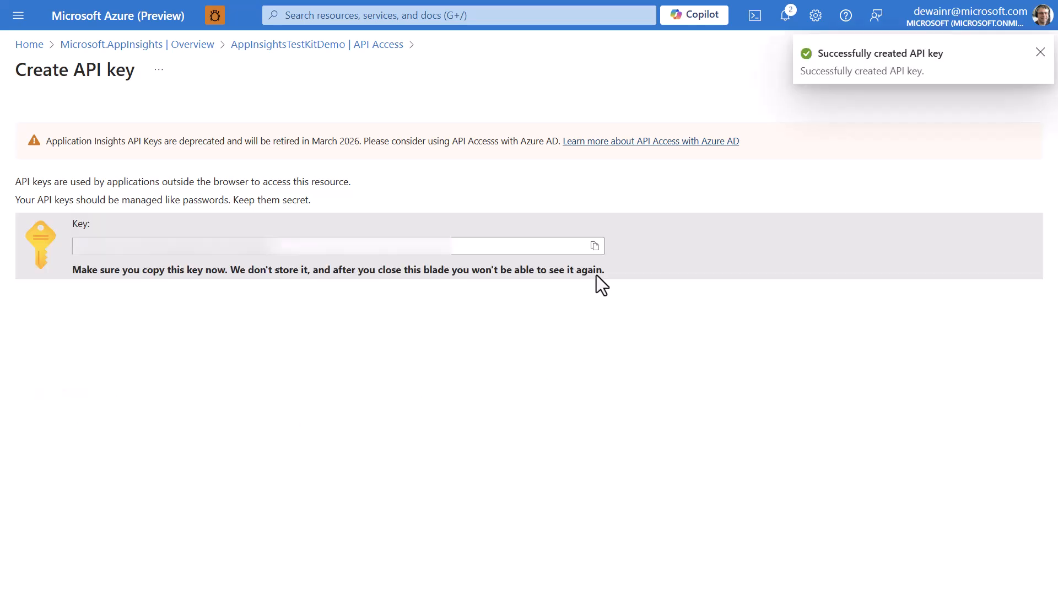
Step: Create the Azure Application Insights connection in Power Apps with the generated API key pasted in the API Key field, and import the solution
{"action": "left_click", "coordinate": [595, 252]}
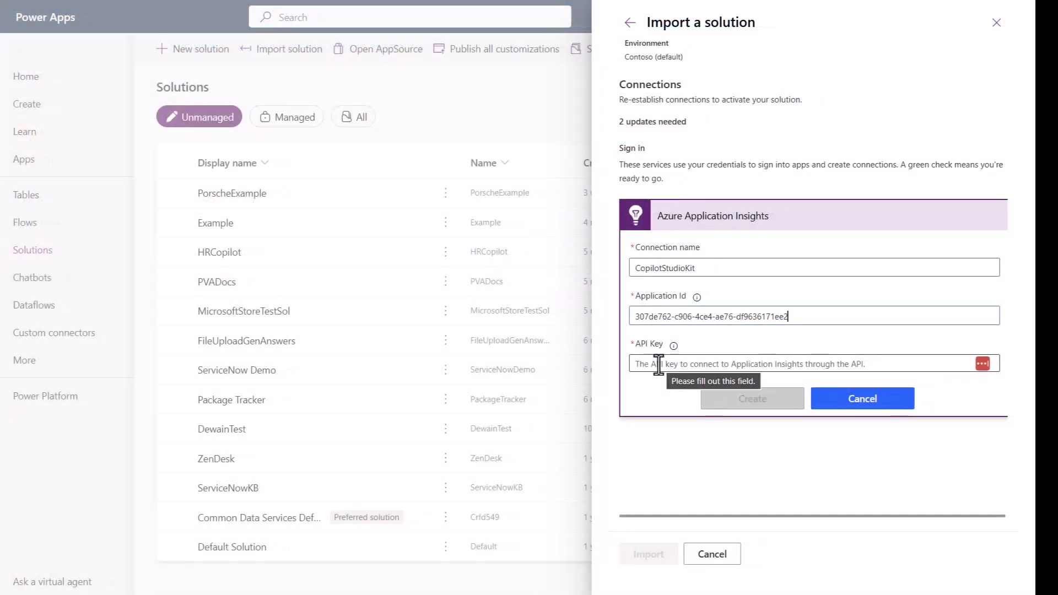
{"action": "left_click", "coordinate": [666, 363]}
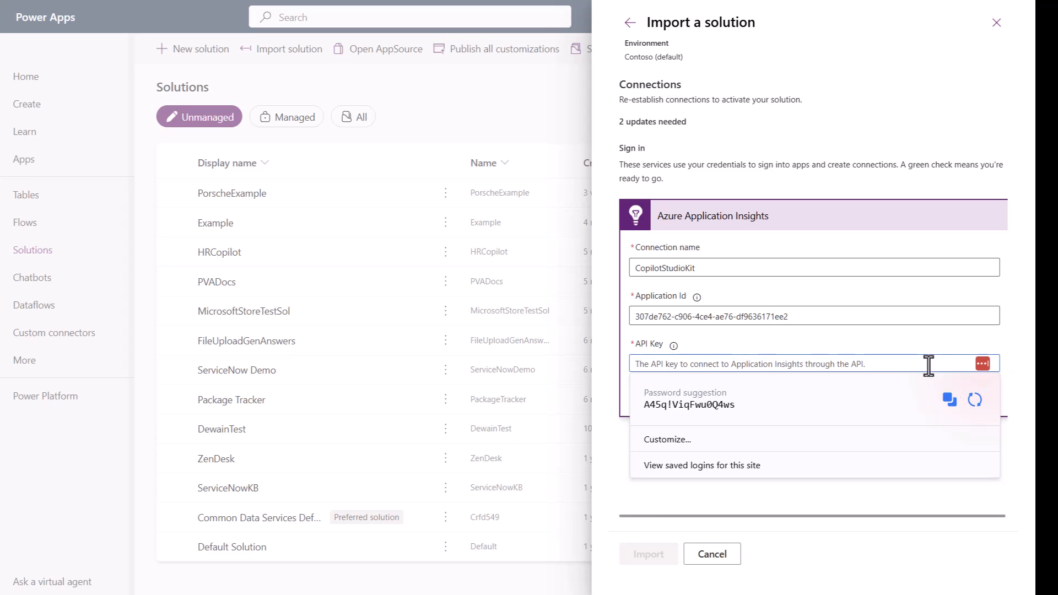
{"action": "key", "text": "ctrl+v"}
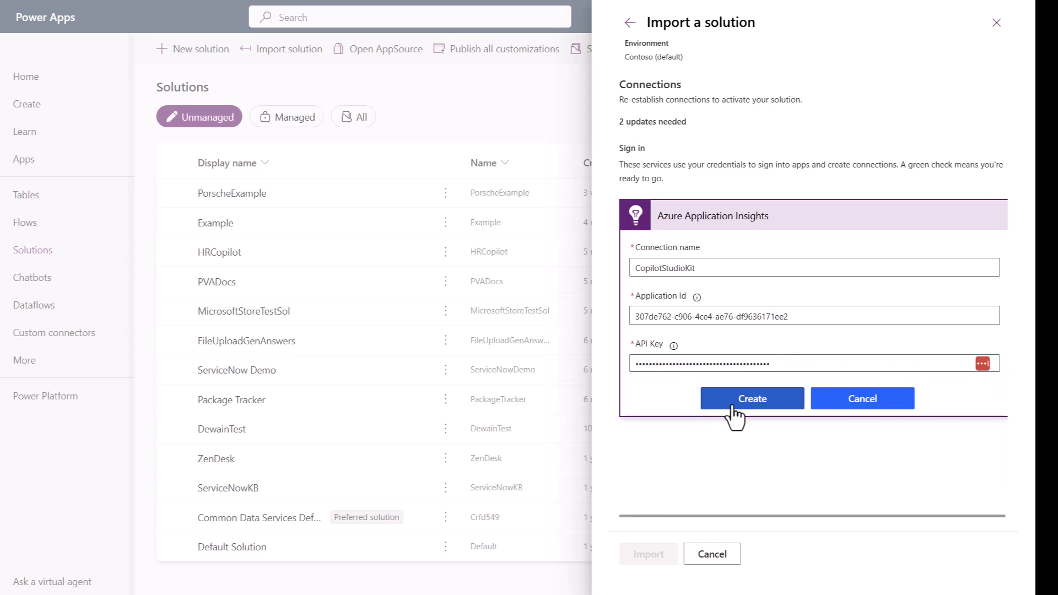
{"action": "left_click", "coordinate": [736, 399]}
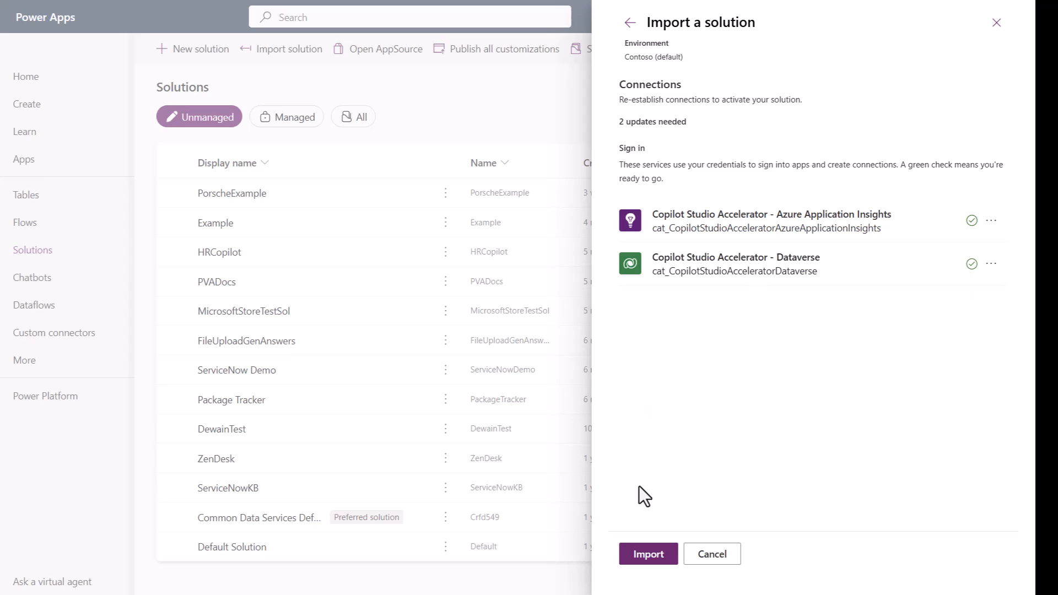
{"action": "left_click", "coordinate": [641, 555]}
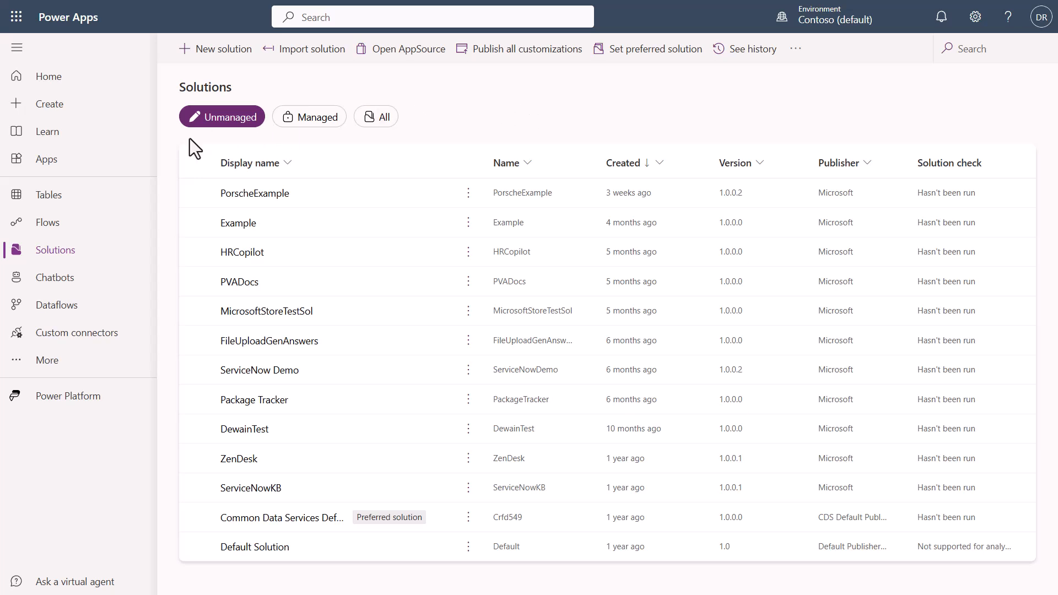
Step: Launch the Copilot Studio Kit app, signing in with the account password, and open its home page
{"action": "left_click", "coordinate": [70, 163]}
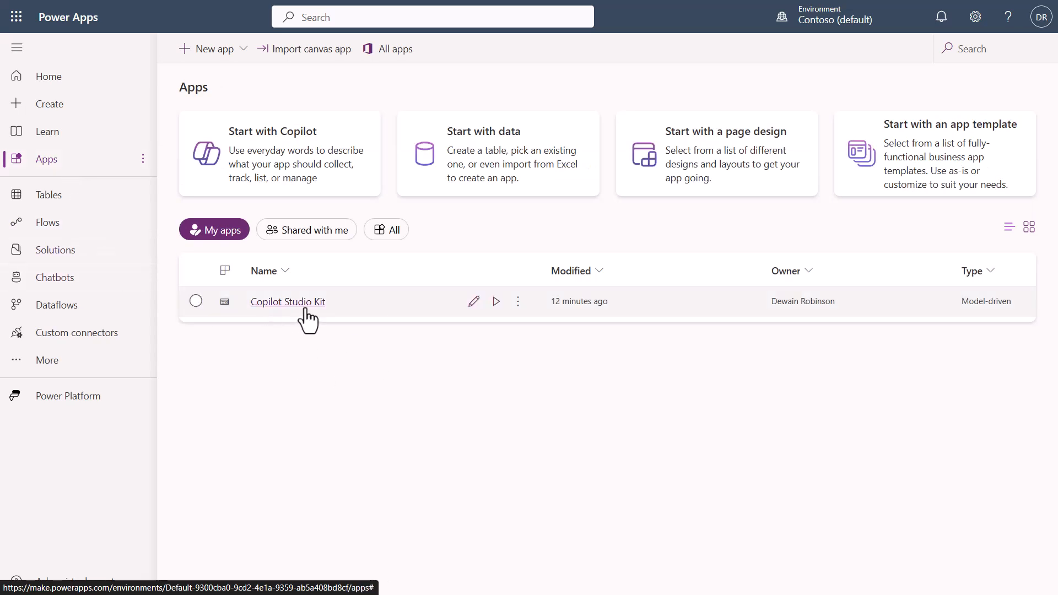
{"action": "left_click", "coordinate": [496, 302]}
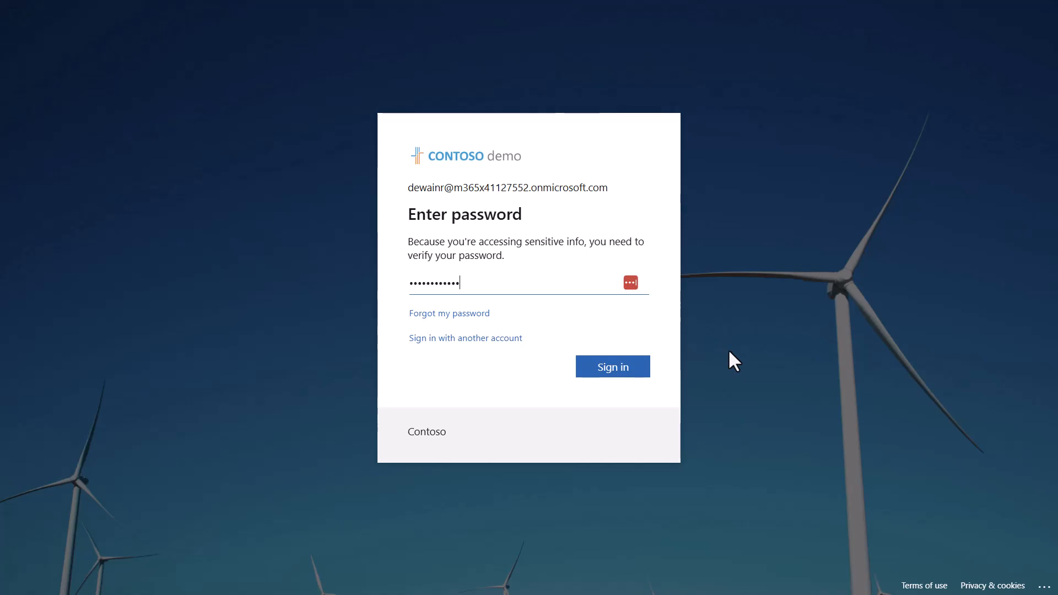
{"action": "left_click", "coordinate": [606, 370]}
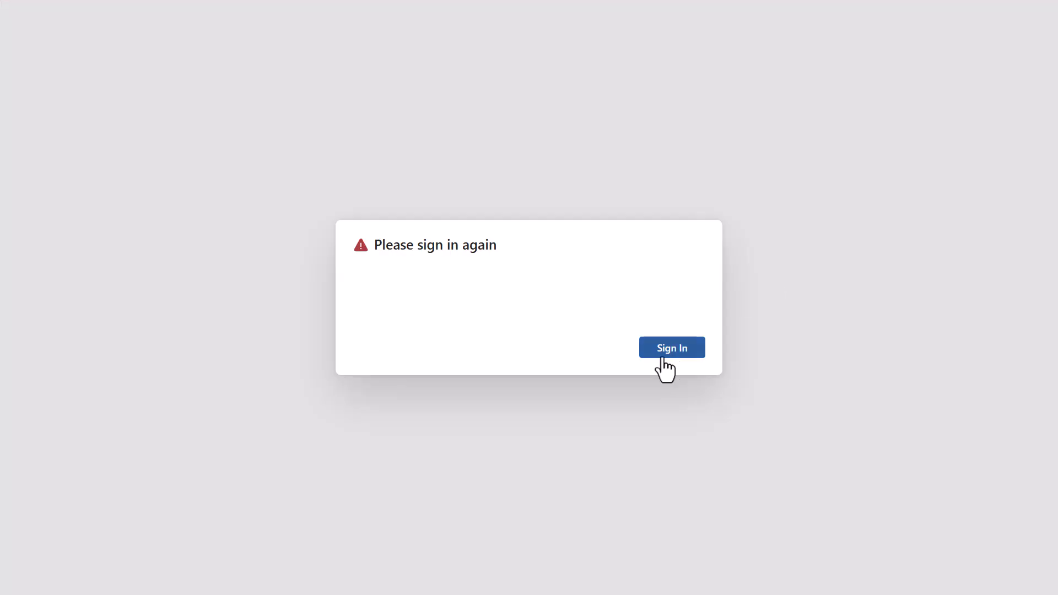
{"action": "left_click", "coordinate": [662, 353]}
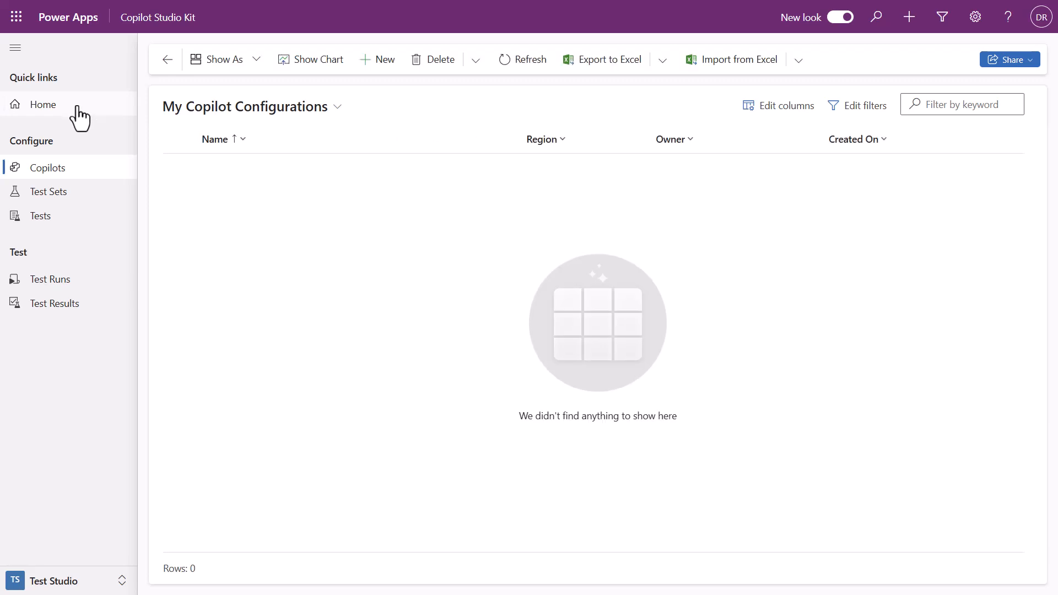
{"action": "left_click", "coordinate": [77, 108]}
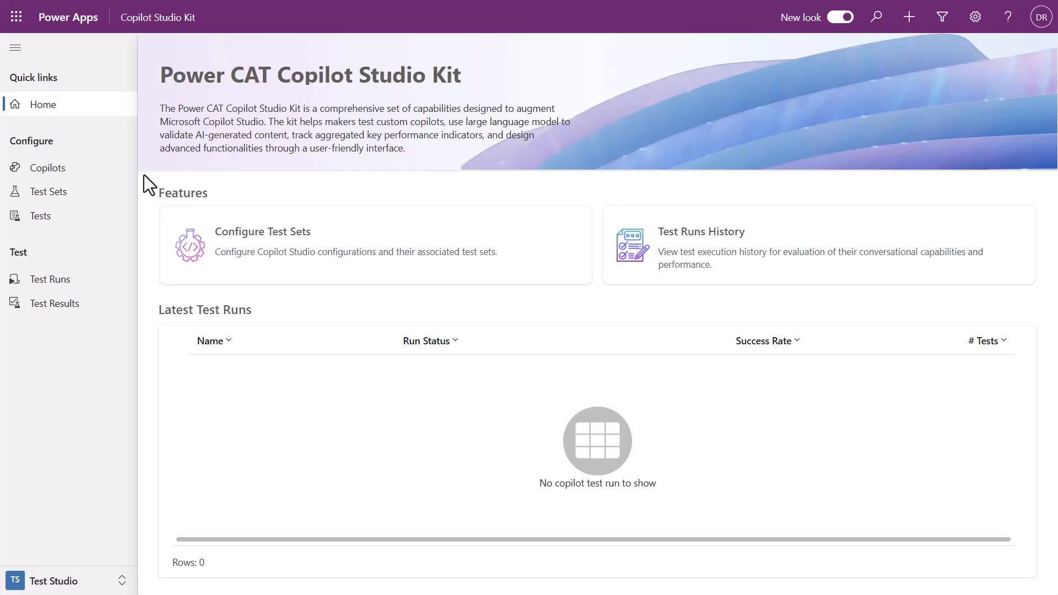
Step: Start a new copilot configuration named Porsche Copilot with the region set to Default
{"action": "left_click", "coordinate": [55, 171]}
{"action": "left_click", "coordinate": [59, 105]}
{"action": "left_click", "coordinate": [56, 175]}
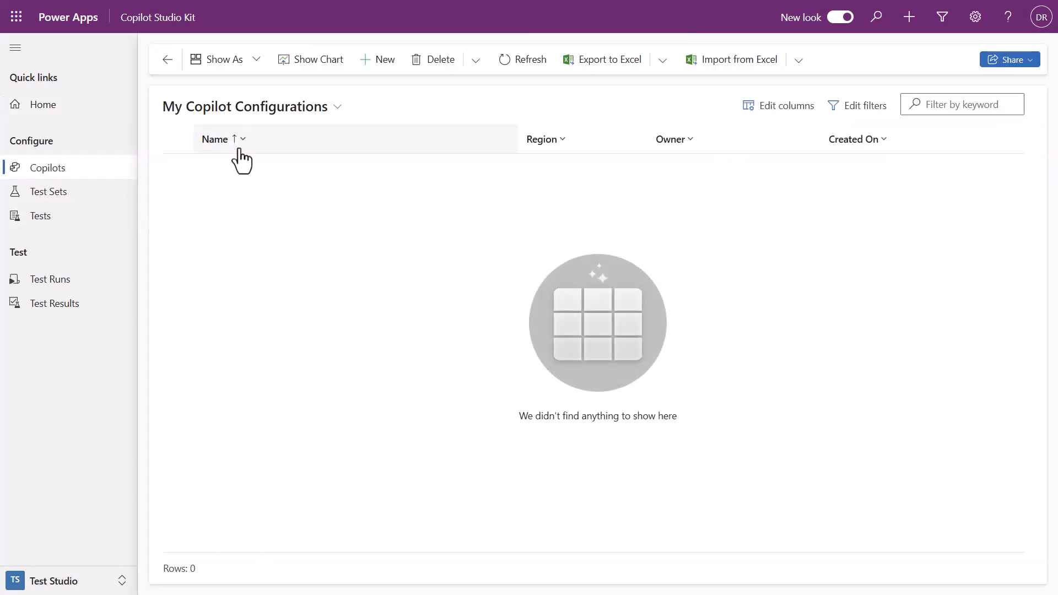
{"action": "left_click", "coordinate": [377, 62]}
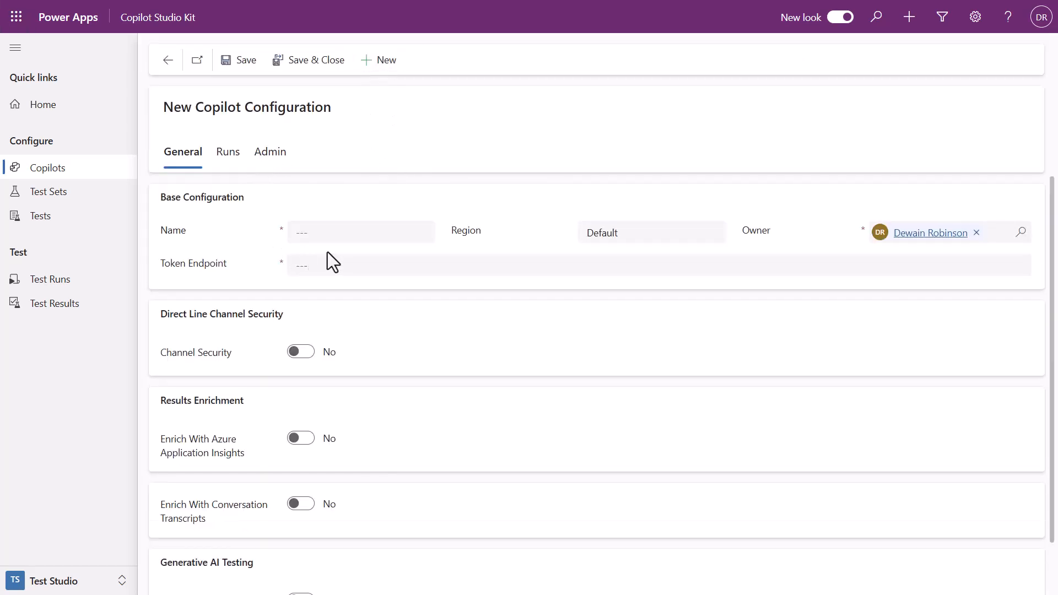
{"action": "left_click", "coordinate": [329, 232]}
{"action": "type", "text": "Porsche Copilot"}
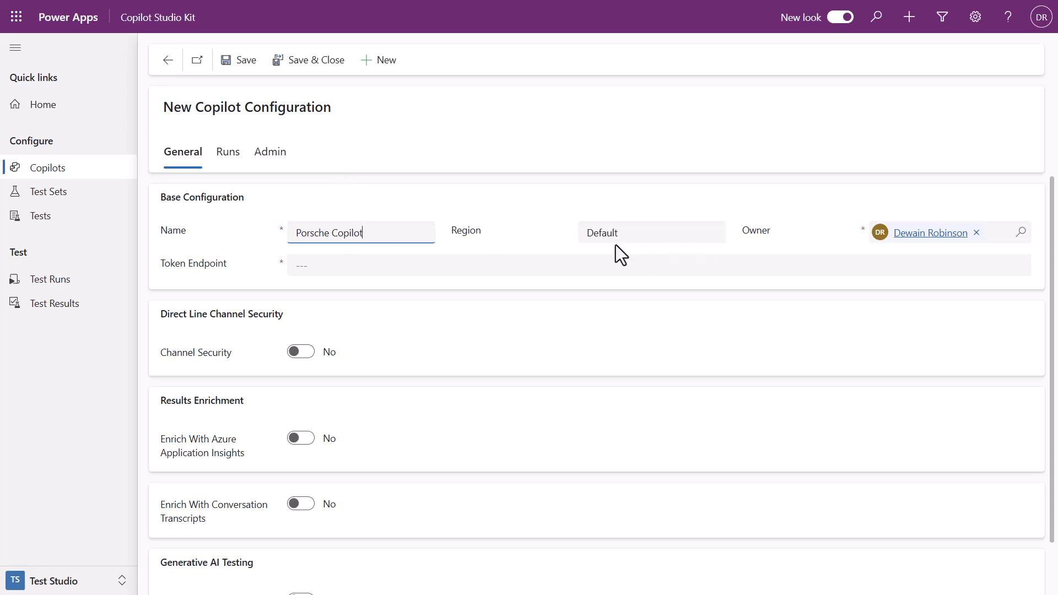
{"action": "left_click", "coordinate": [712, 240]}
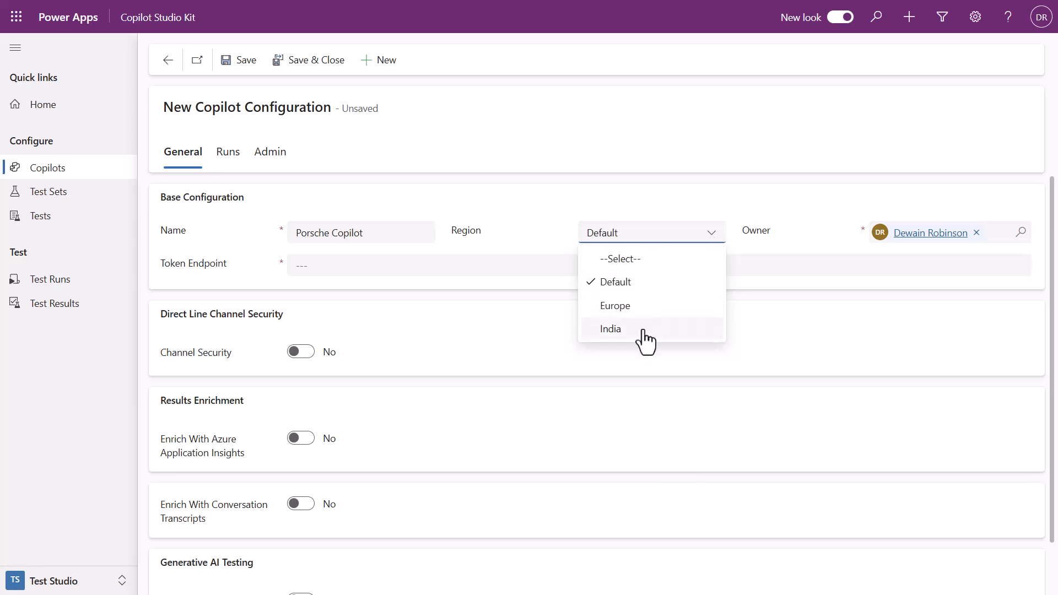
{"action": "left_click", "coordinate": [629, 287]}
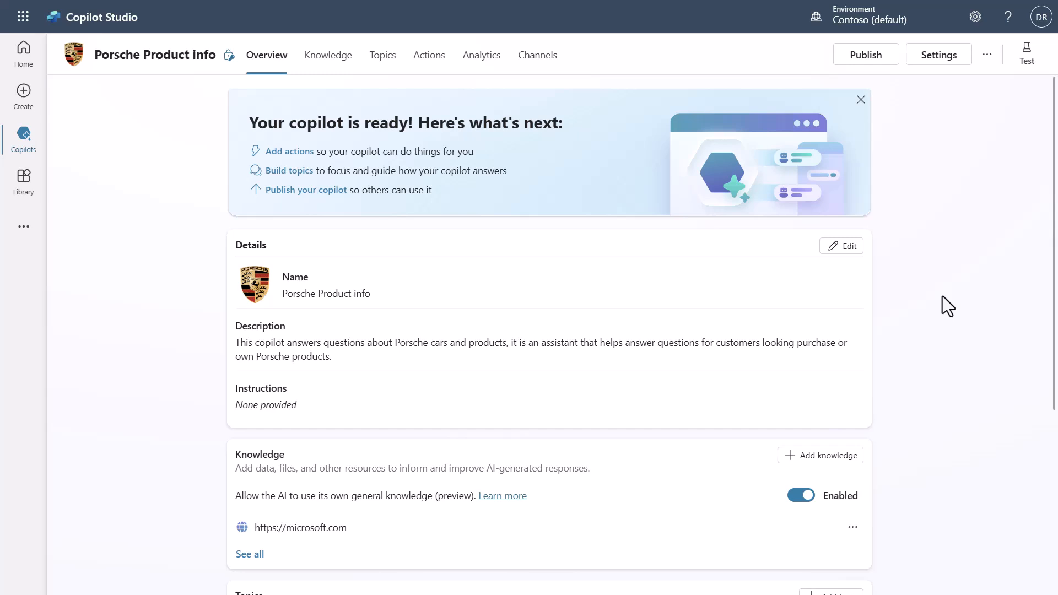
Step: In Copilot Studio, set the Porsche Product info copilot's security authentication to No authentication and save it
{"action": "left_click", "coordinate": [943, 62]}
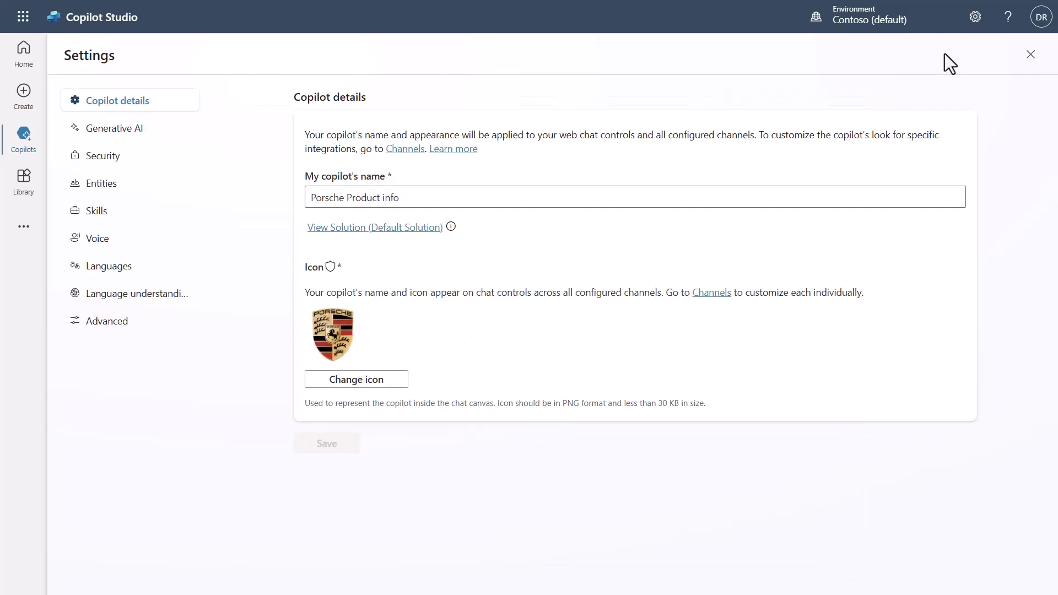
{"action": "left_click", "coordinate": [124, 161]}
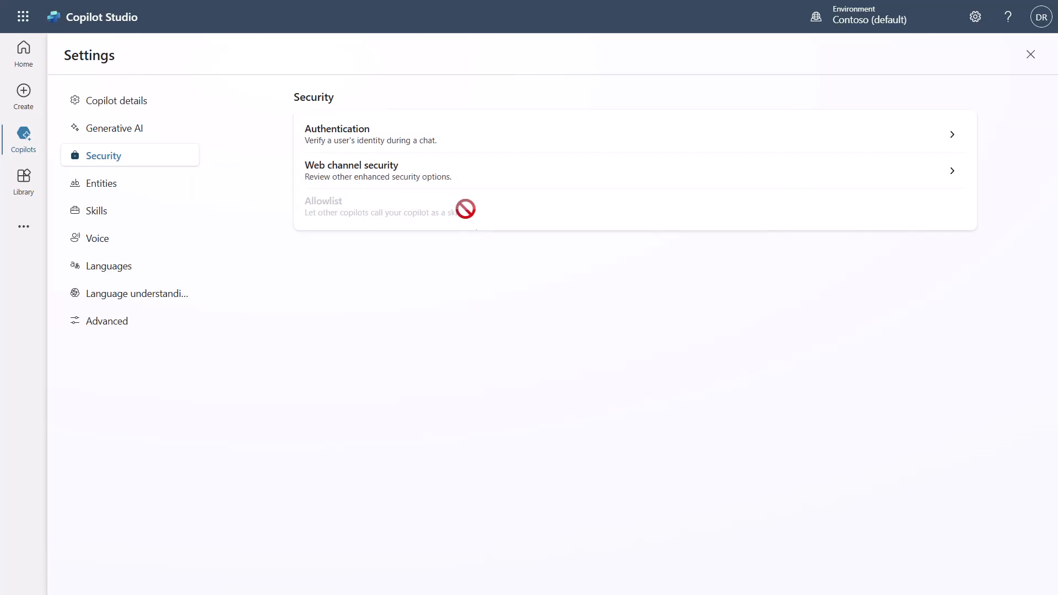
{"action": "left_click", "coordinate": [396, 182]}
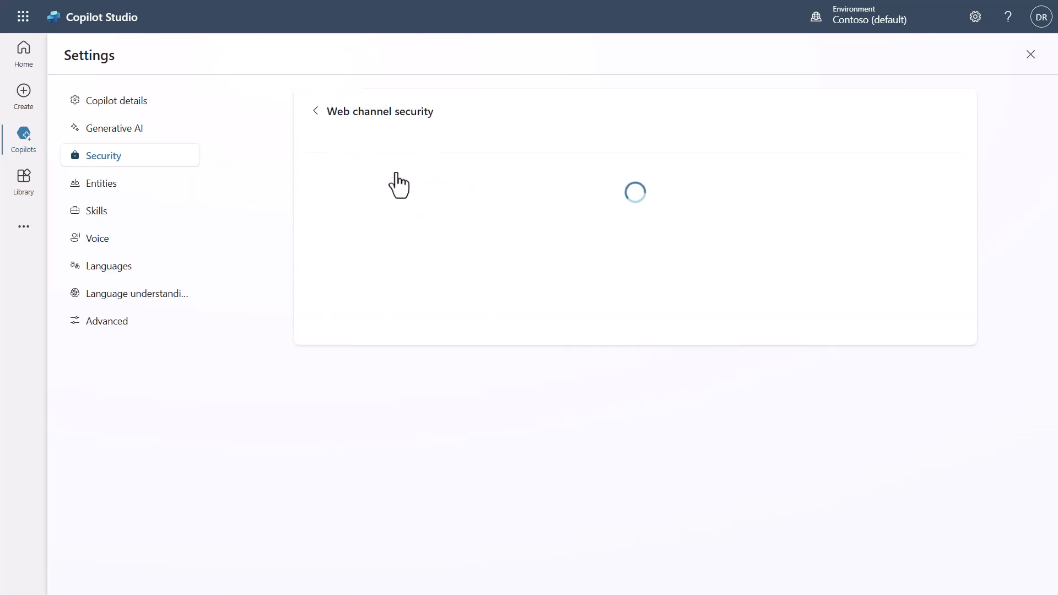
{"action": "left_click", "coordinate": [316, 111]}
{"action": "left_click", "coordinate": [437, 142]}
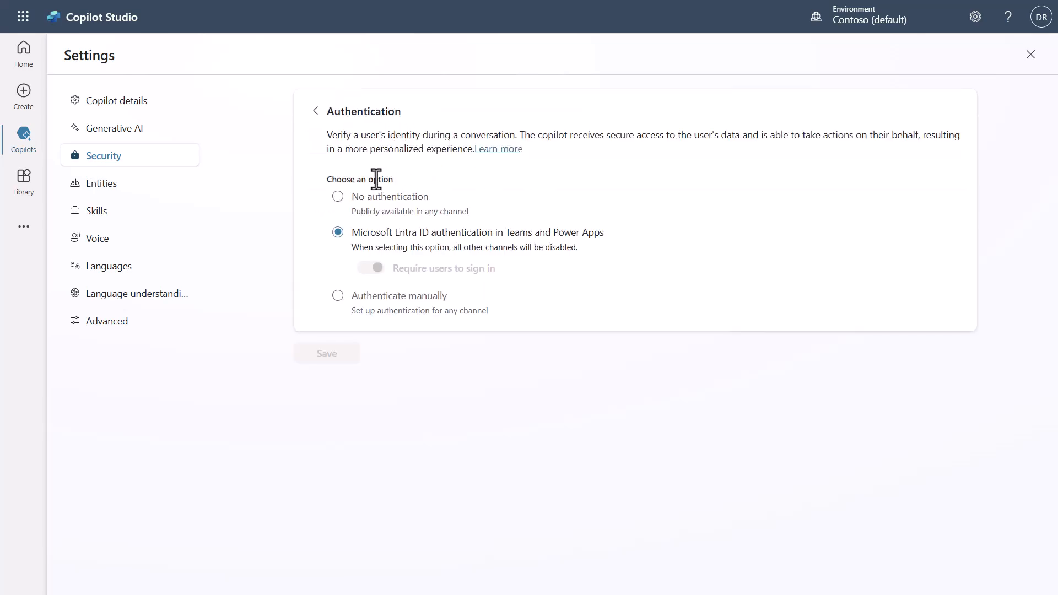
{"action": "left_click", "coordinate": [340, 200]}
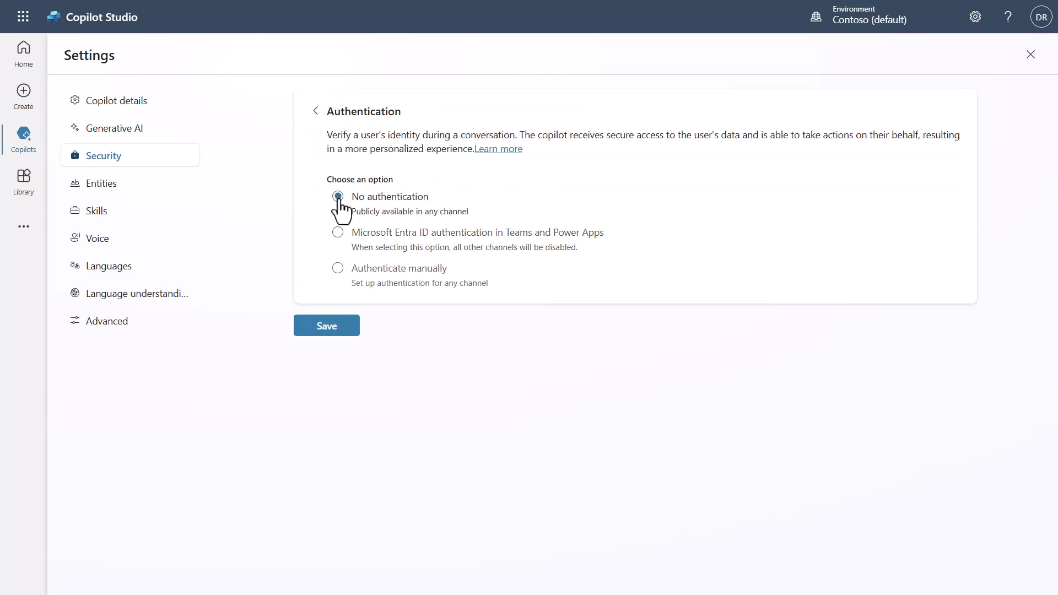
{"action": "left_click", "coordinate": [338, 328]}
{"action": "left_click", "coordinate": [616, 414]}
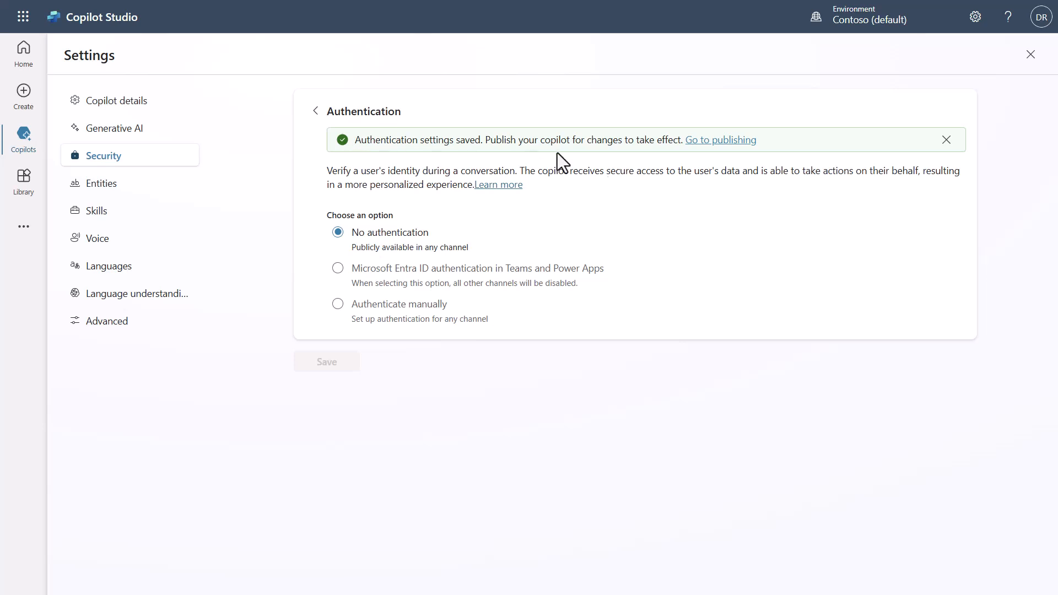
{"action": "left_click", "coordinate": [1030, 54]}
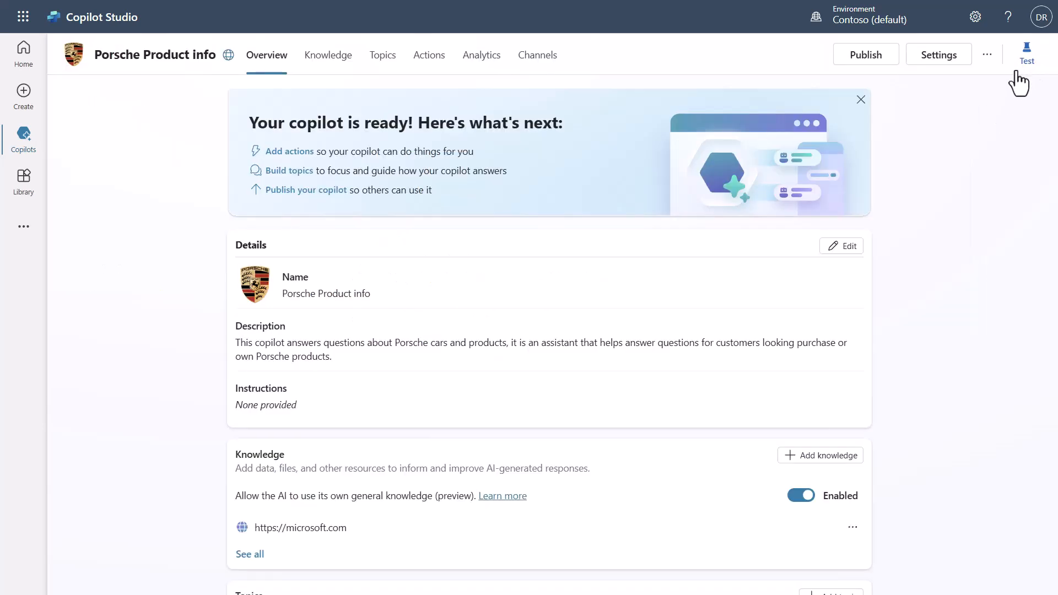
Step: Copy the Token Endpoint from the Mobile app channel of the Porsche Product info copilot
{"action": "left_click", "coordinate": [547, 64]}
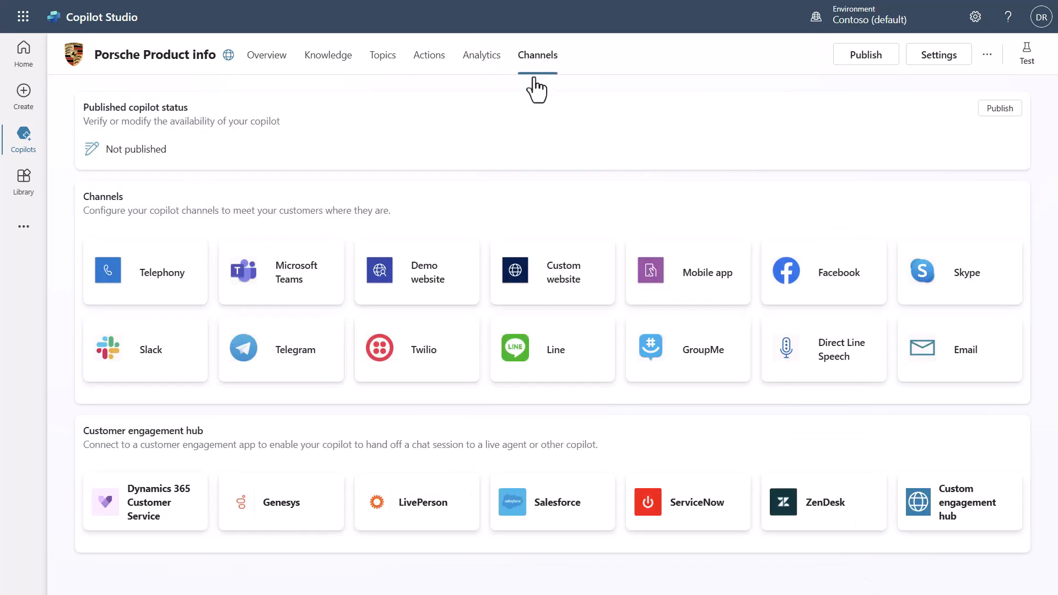
{"action": "left_click", "coordinate": [706, 300]}
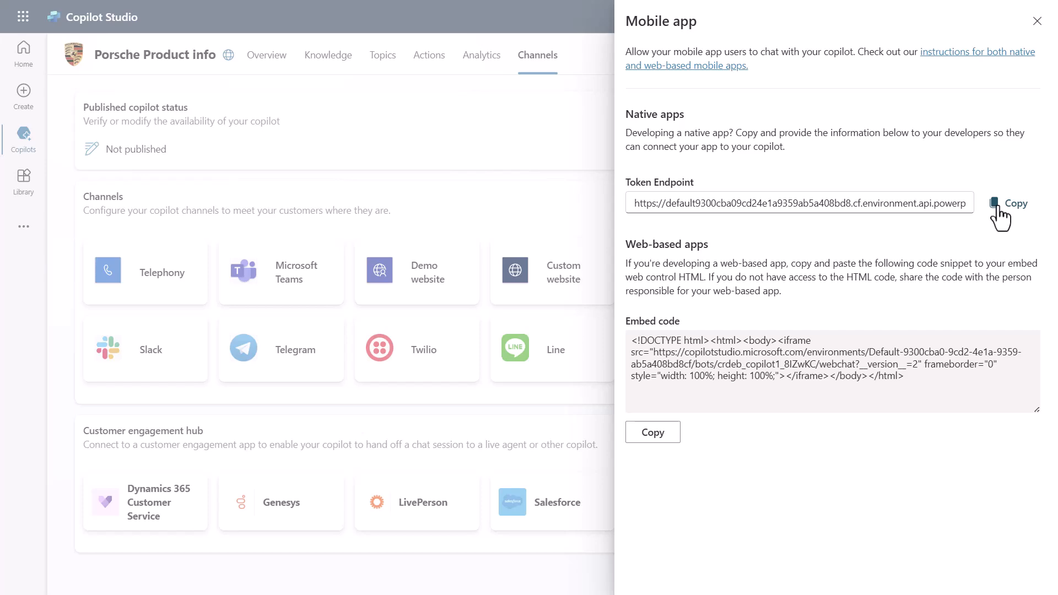
{"action": "left_click", "coordinate": [997, 205]}
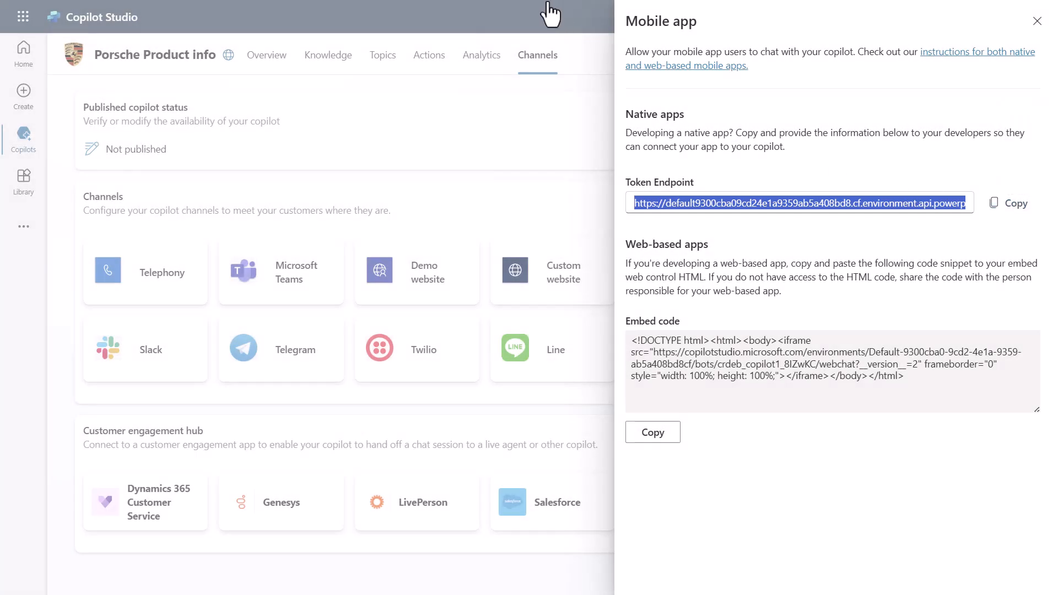
Step: Switch back to the Copilot Studio Kit and paste the copied URL as the Token Endpoint of the new Porsche Copilot configuration
{"action": "mouse_move", "coordinate": [551, 7]}
{"action": "left_click", "coordinate": [486, 7]}
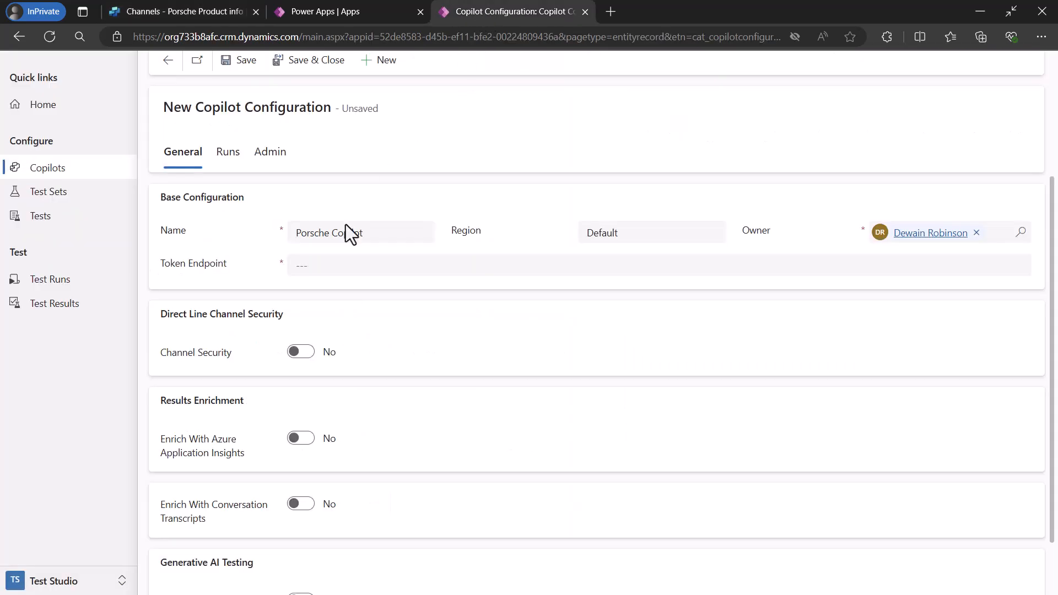
{"action": "left_click", "coordinate": [355, 266]}
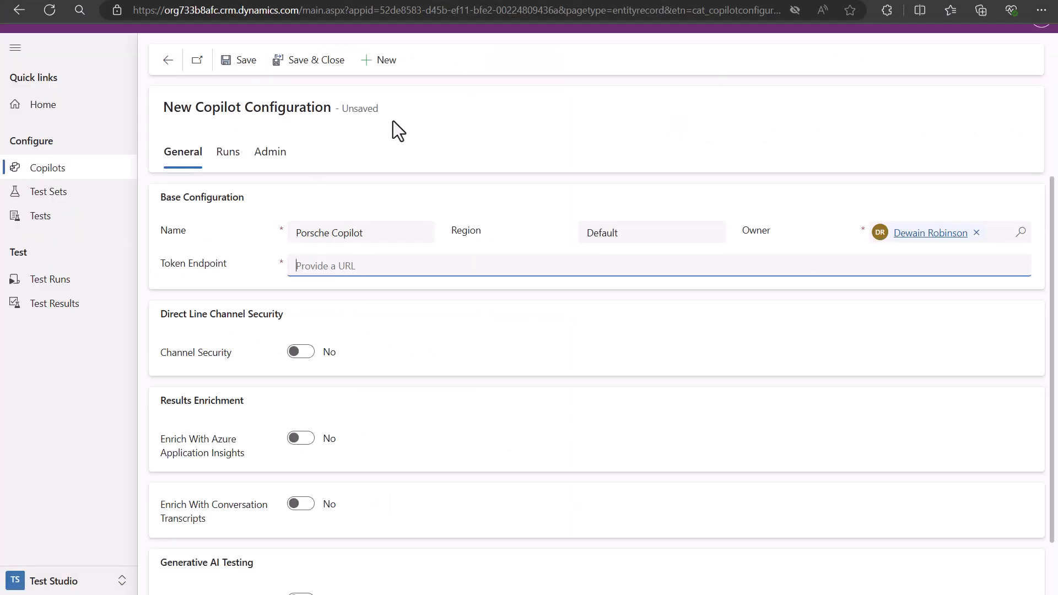
{"action": "key", "text": "ctrl+v"}
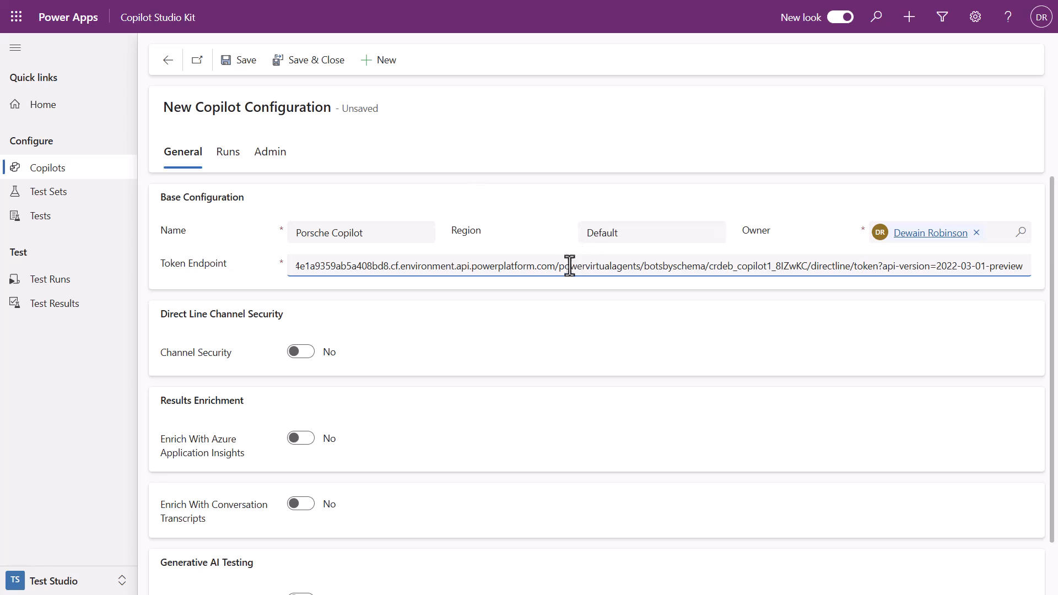
{"action": "left_click", "coordinate": [554, 296]}
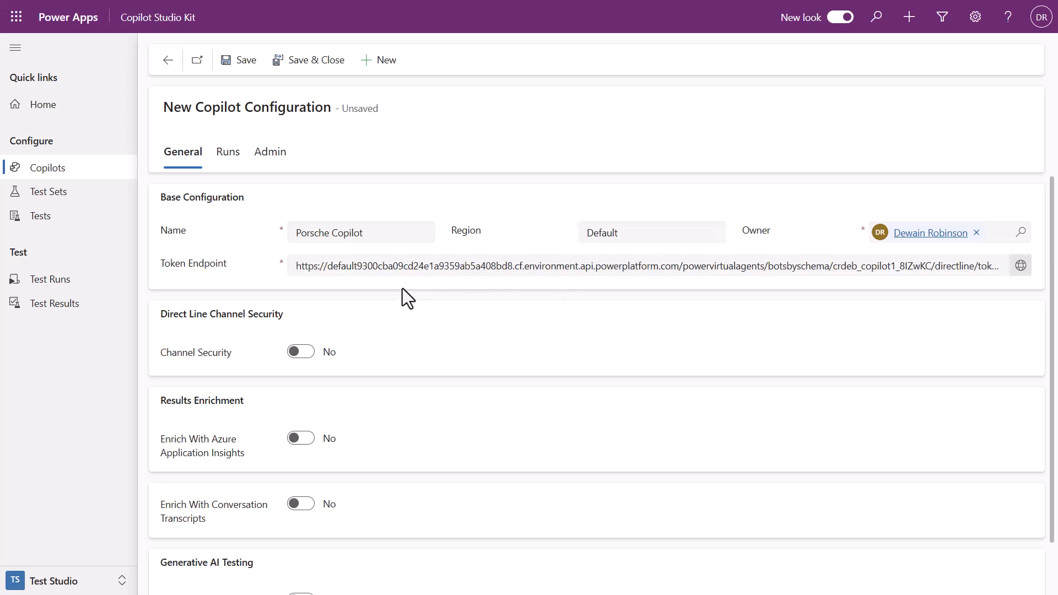
Step: Enable Azure Application Insights and conversation transcript enrichment one at a time to view their settings, switching each off again
{"action": "scroll", "coordinate": [487, 306], "scroll_direction": "down", "scroll_amount": 1}
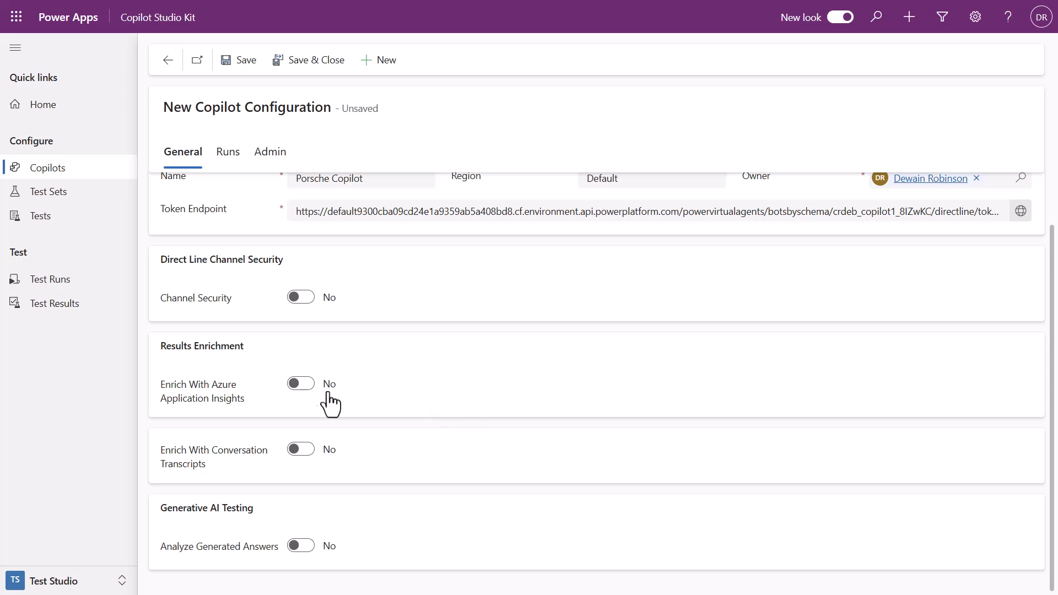
{"action": "left_click", "coordinate": [300, 385]}
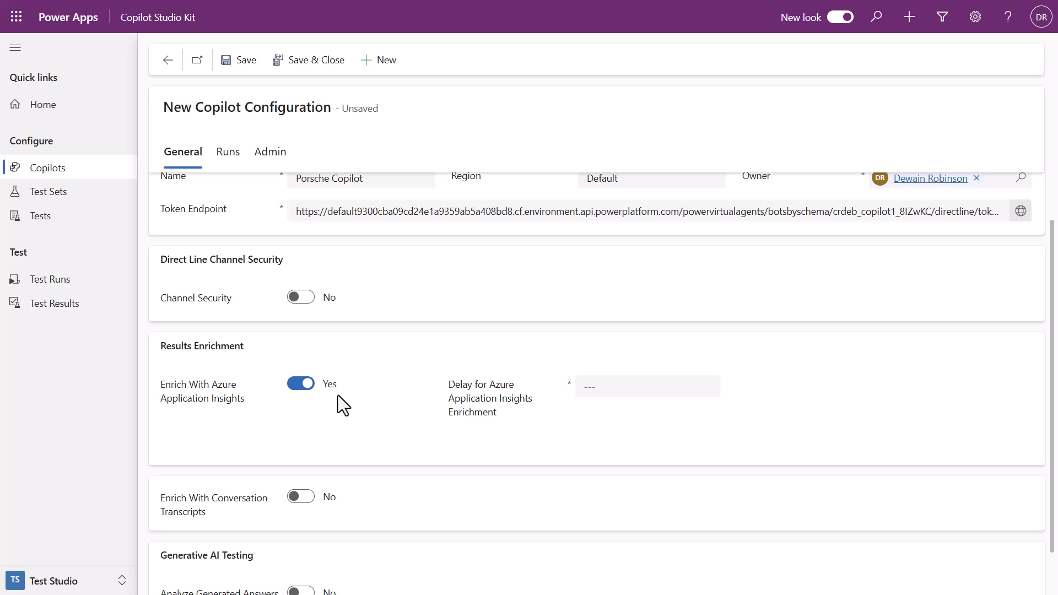
{"action": "left_click", "coordinate": [301, 387]}
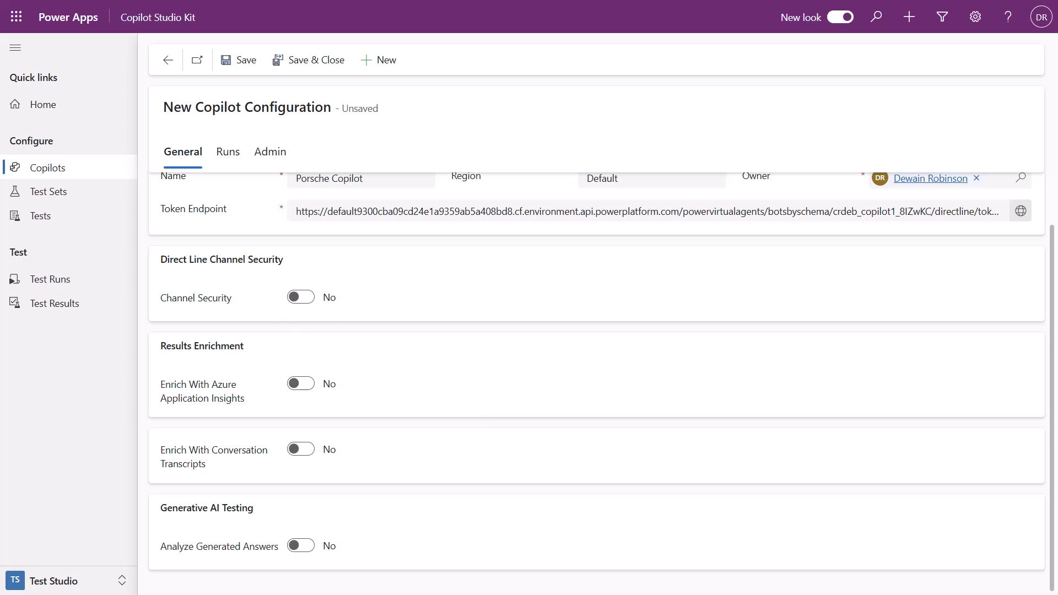
{"action": "left_click", "coordinate": [298, 451]}
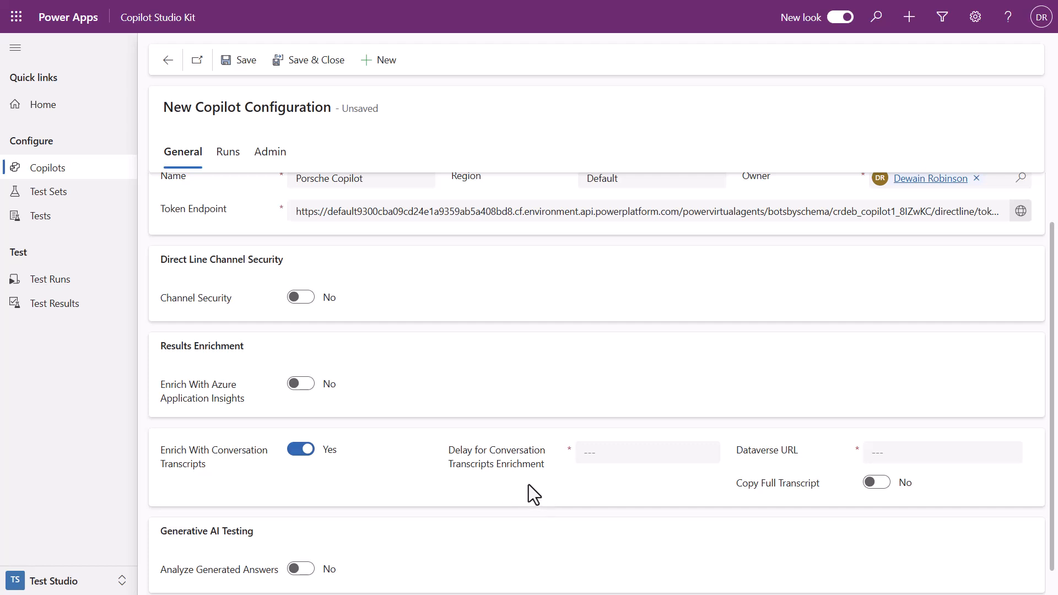
{"action": "left_click", "coordinate": [304, 451]}
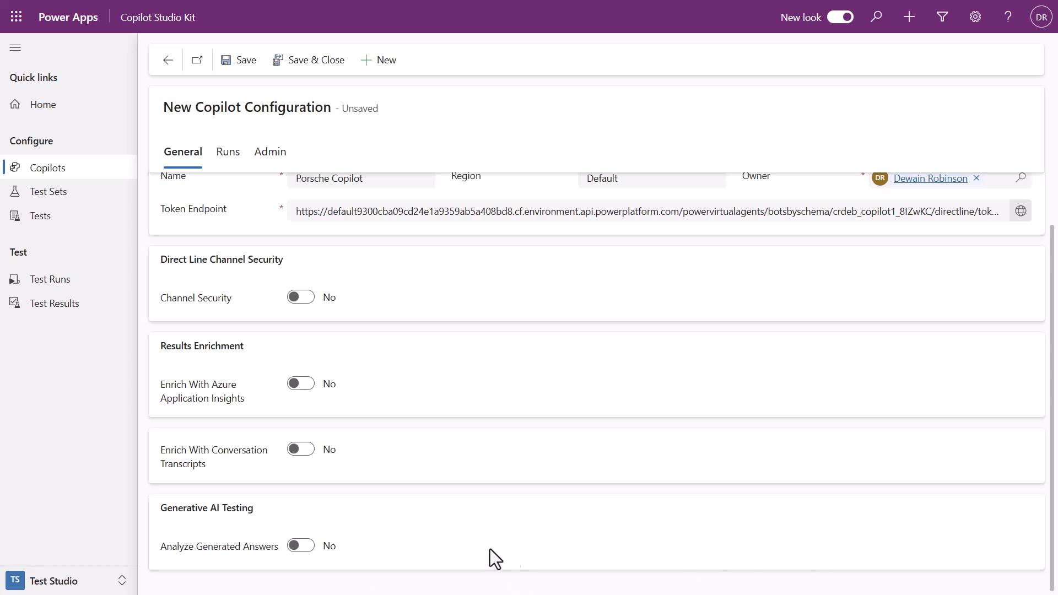
Step: Enable Analyze Generated Answers to look at its generative AI provider setting, and switch it off again
{"action": "left_click", "coordinate": [302, 550]}
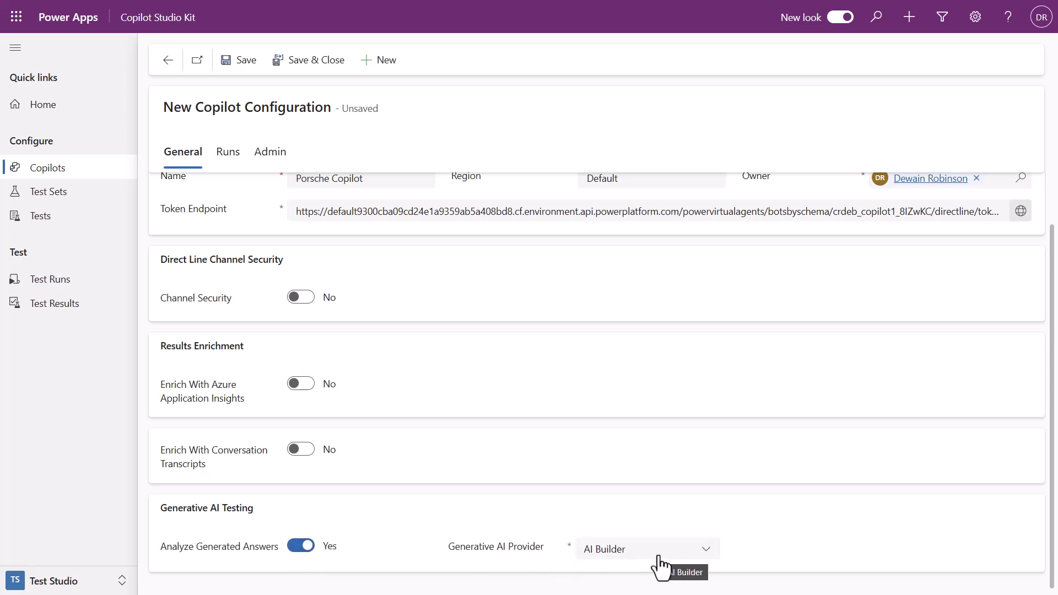
{"action": "left_click", "coordinate": [706, 557]}
{"action": "left_click", "coordinate": [706, 556]}
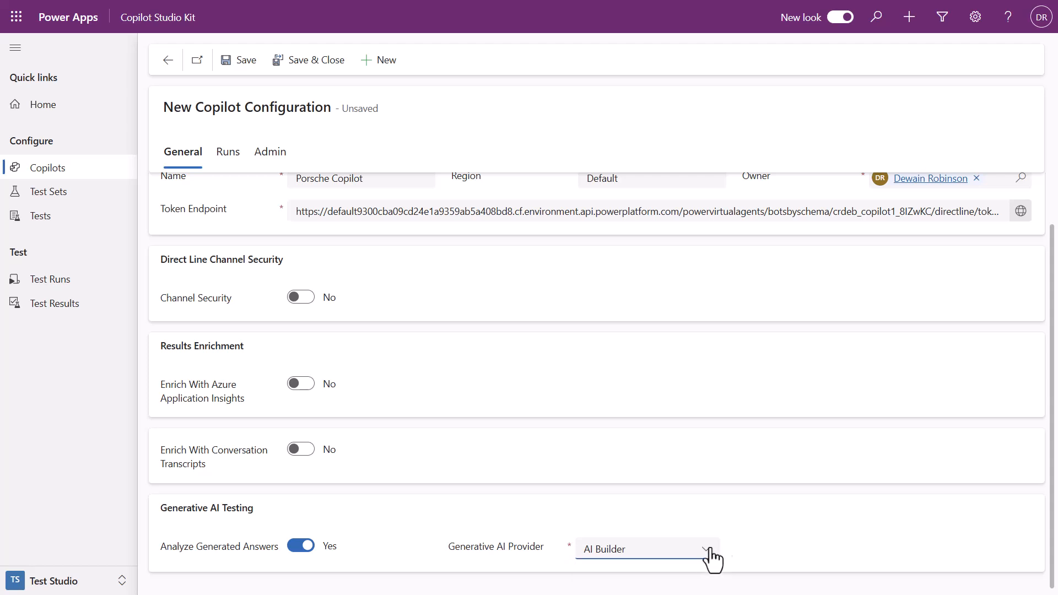
{"action": "left_click", "coordinate": [307, 546]}
Step: Save and close the Porsche Copilot configuration, and view the kit's home page and the list of copilot configurations
{"action": "scroll", "coordinate": [649, 494], "scroll_direction": "up", "scroll_amount": 1}
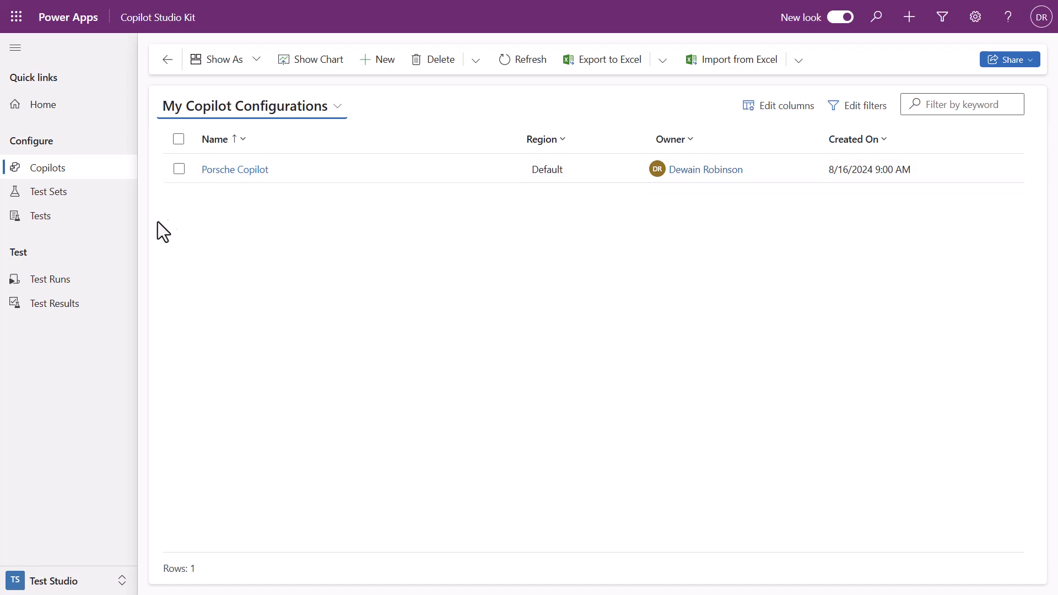
{"action": "left_click", "coordinate": [42, 106]}
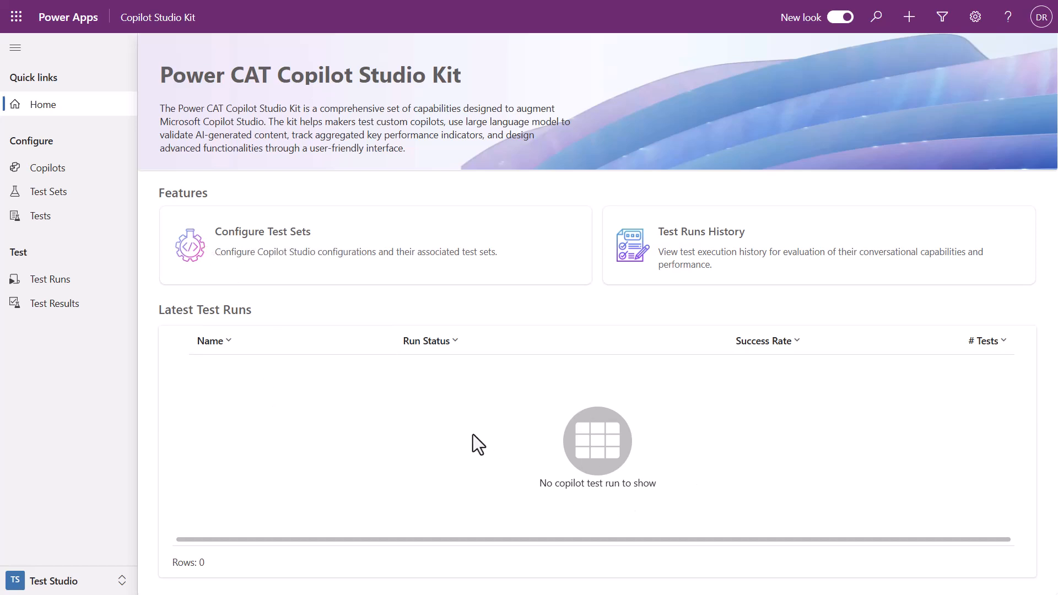
{"action": "left_click", "coordinate": [48, 175]}
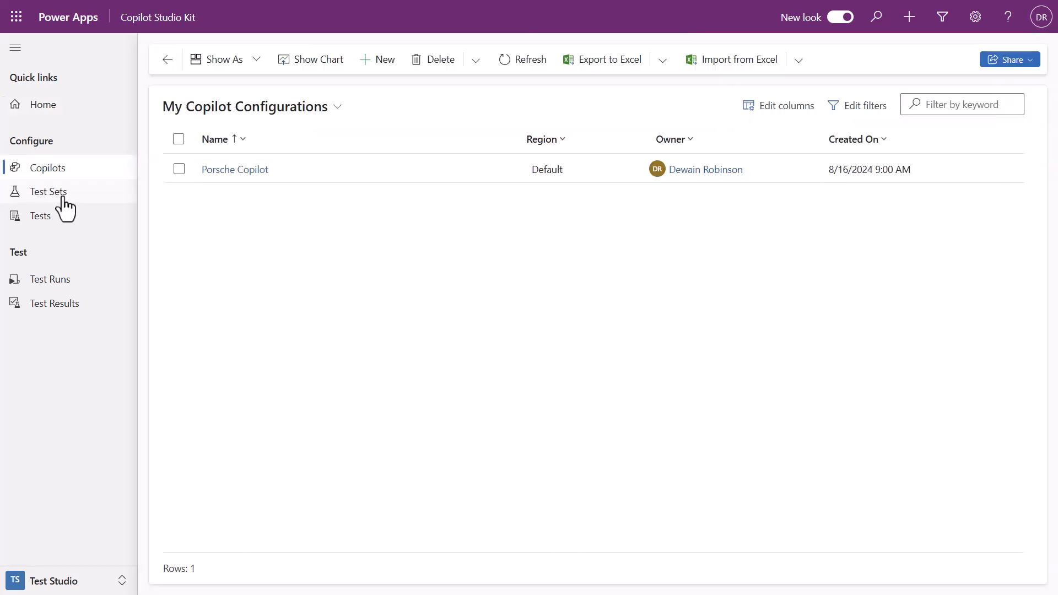
Step: Create a copilot test set named Porsche Simple, save and close it, and open its record from the list
{"action": "left_click", "coordinate": [62, 197]}
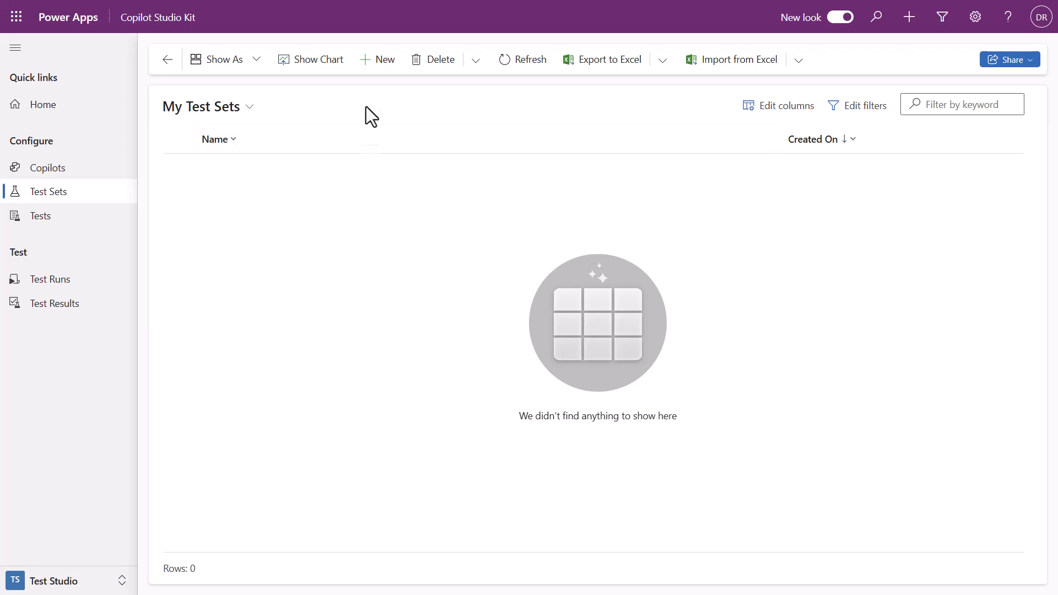
{"action": "left_click", "coordinate": [384, 74]}
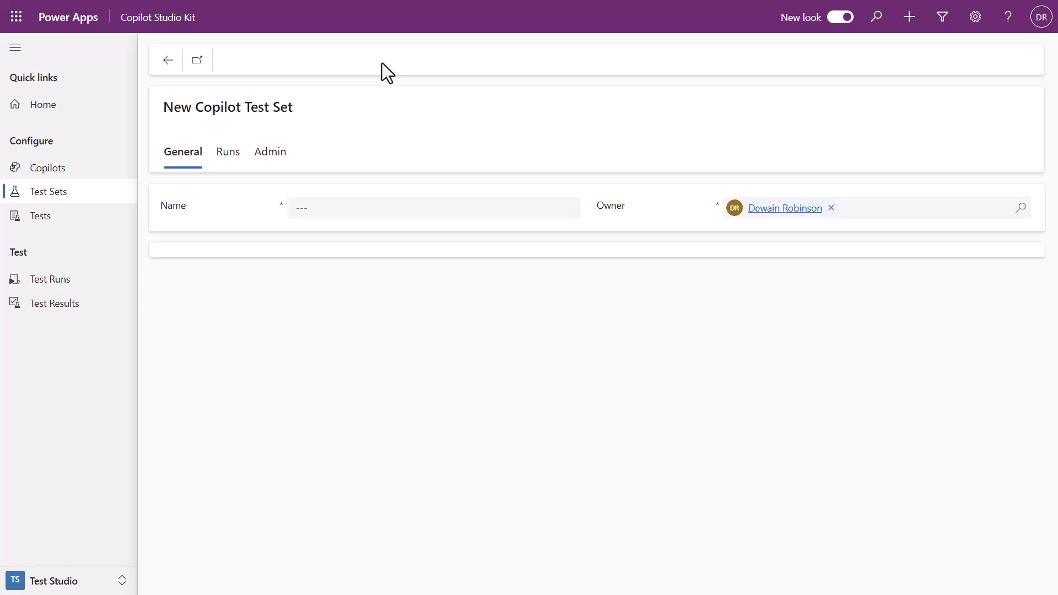
{"action": "left_click", "coordinate": [340, 210]}
{"action": "type", "text": "Porsche Simple"}
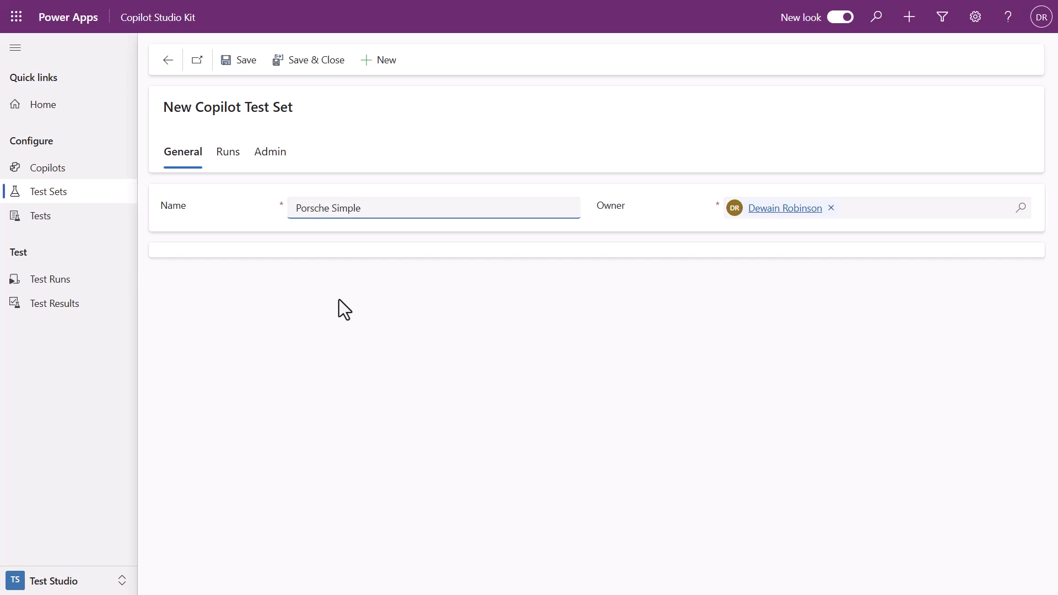
{"action": "left_click", "coordinate": [339, 296]}
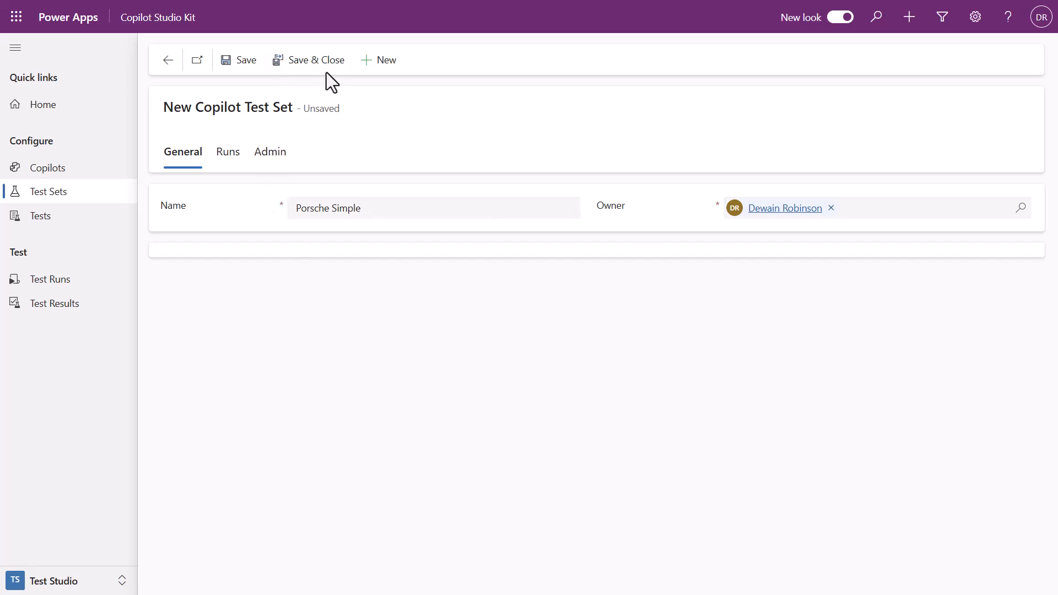
{"action": "left_click", "coordinate": [302, 64]}
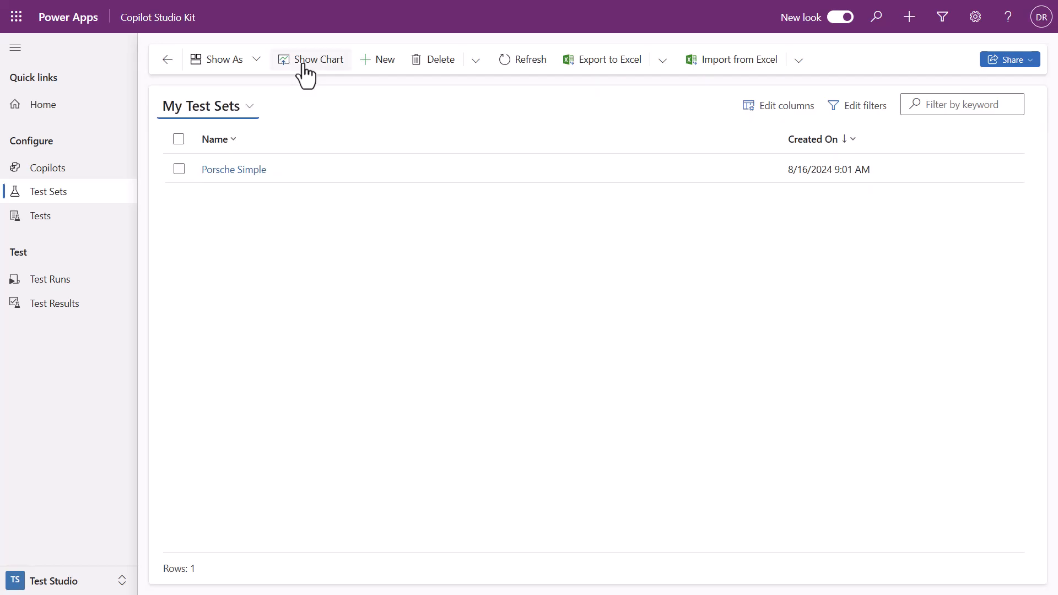
{"action": "left_click", "coordinate": [249, 171]}
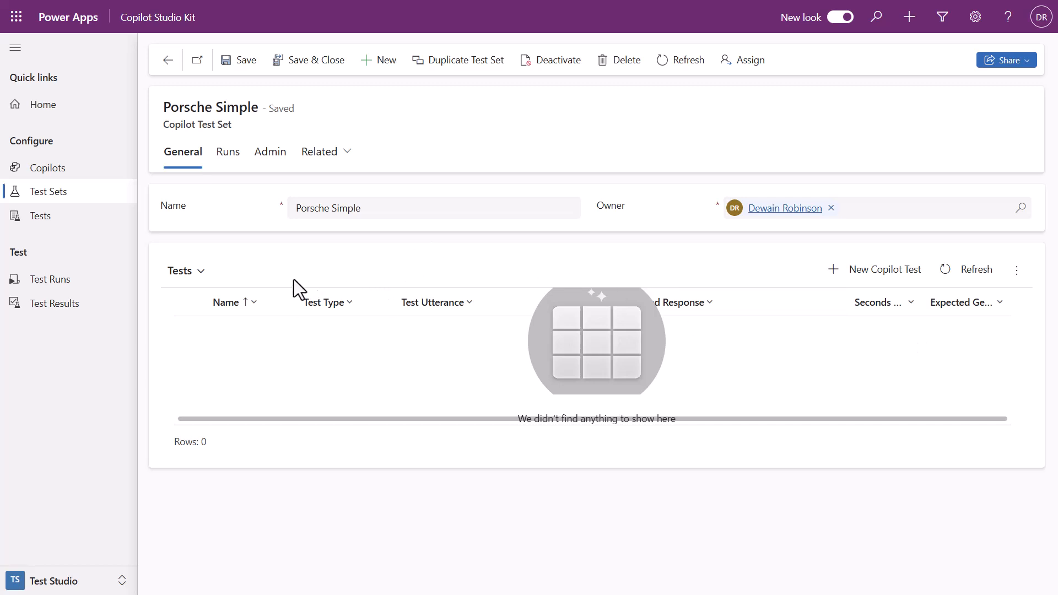
Step: Start a new copilot test from the list of tests
{"action": "left_click", "coordinate": [43, 219]}
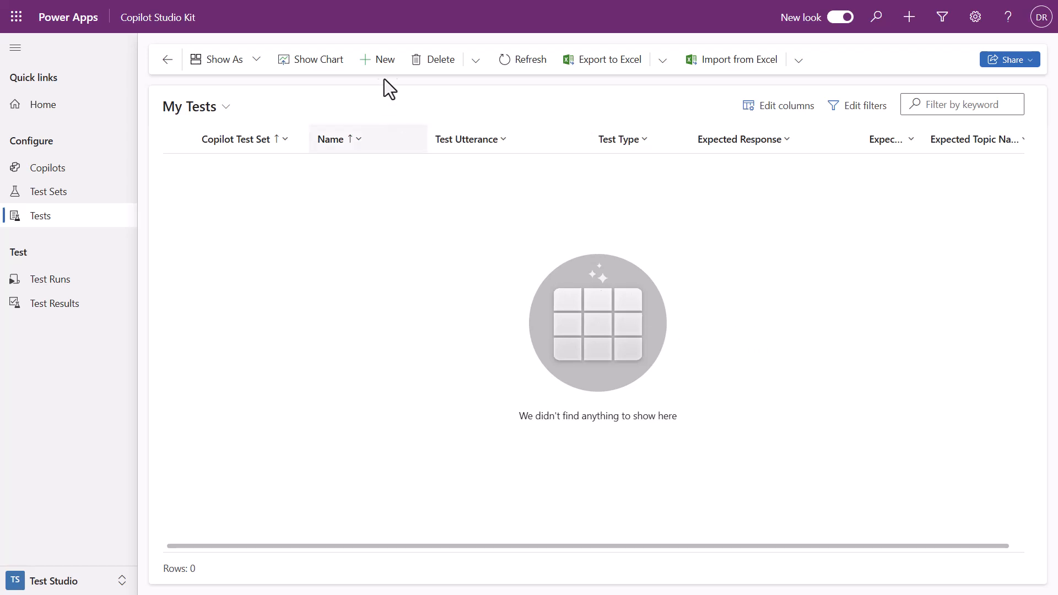
{"action": "left_click", "coordinate": [380, 62]}
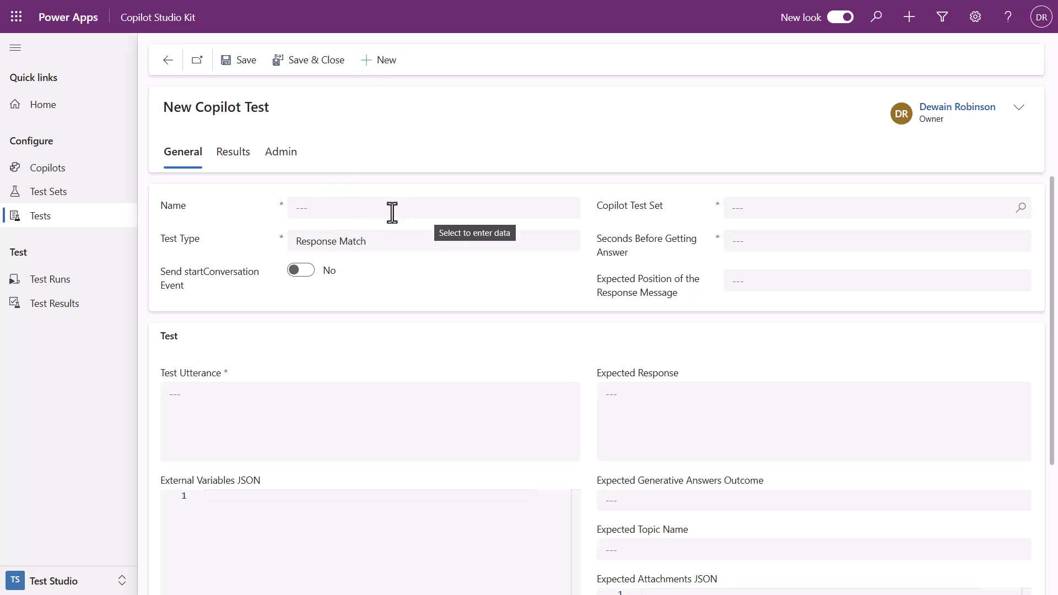
Step: Switch to Copilot Studio and copy the message text of the Find Local Porsche Center topic
{"action": "mouse_move", "coordinate": [280, 6]}
{"action": "left_click", "coordinate": [199, 8]}
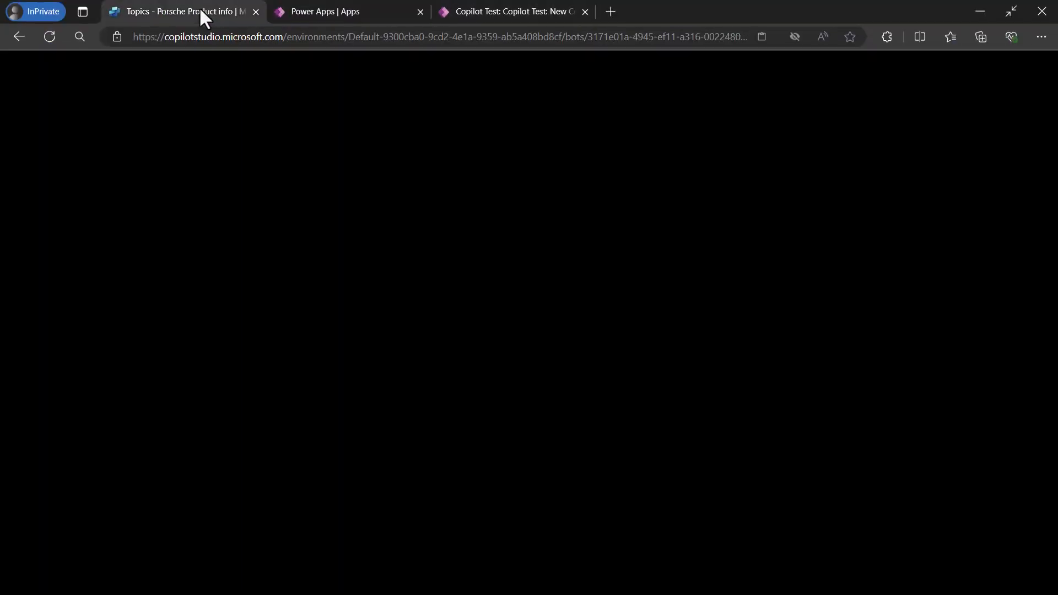
{"action": "double_click", "coordinate": [384, 460]}
{"action": "left_click", "coordinate": [599, 496]}
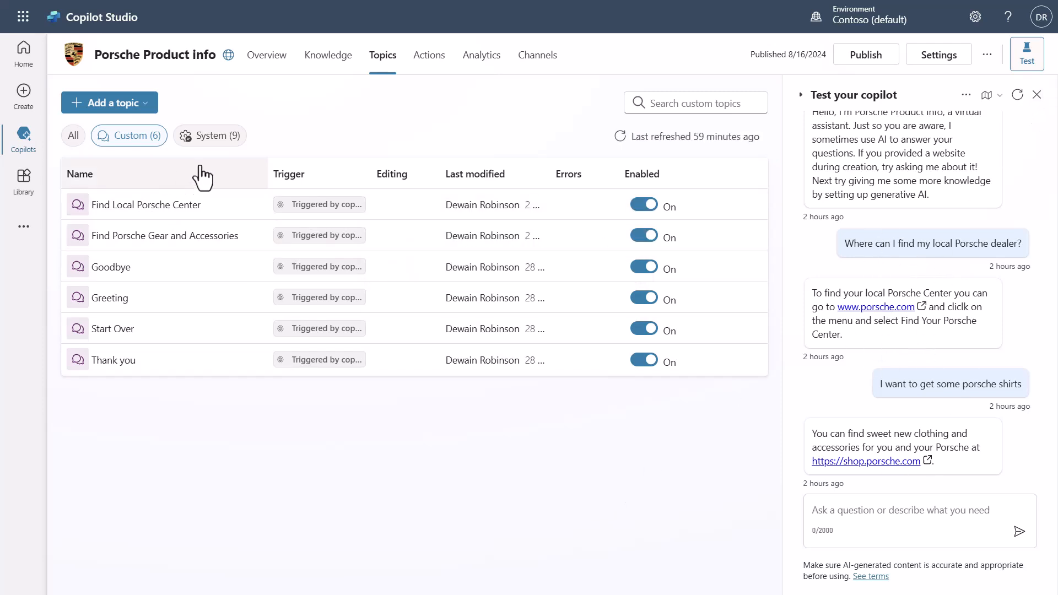
{"action": "left_click", "coordinate": [146, 206]}
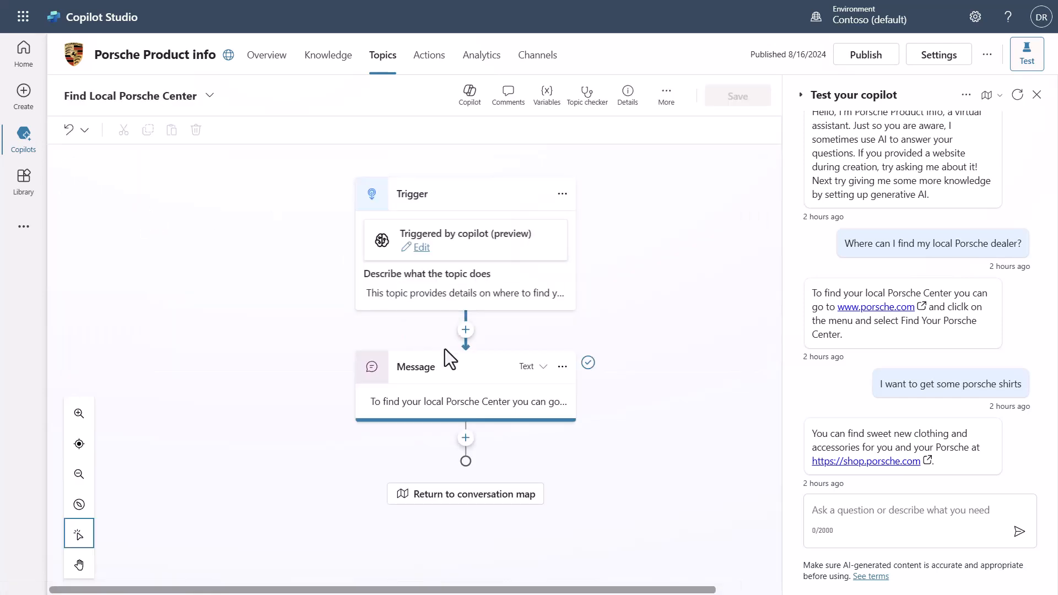
{"action": "left_click", "coordinate": [480, 408]}
{"action": "left_click_drag", "start_coordinate": [538, 453], "coordinate": [368, 424]}
{"action": "key", "text": "ctrl+c"}
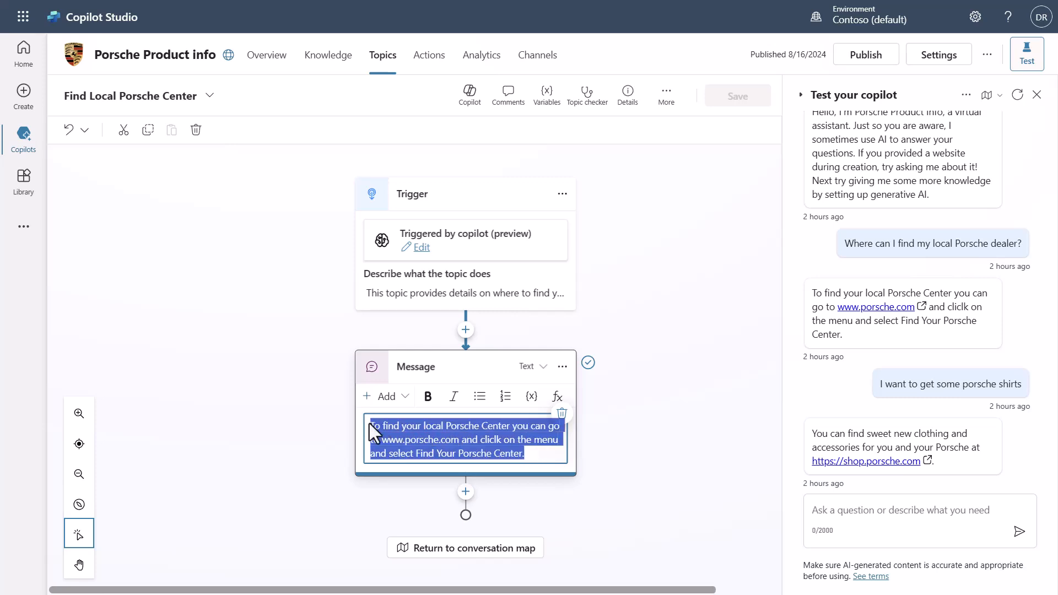
{"action": "left_click", "coordinate": [603, 466]}
Step: Return to the new copilot test, name it Find a dealer, and set its test set to Porsche Simple and seconds before getting answer to 10
{"action": "mouse_move", "coordinate": [327, 6]}
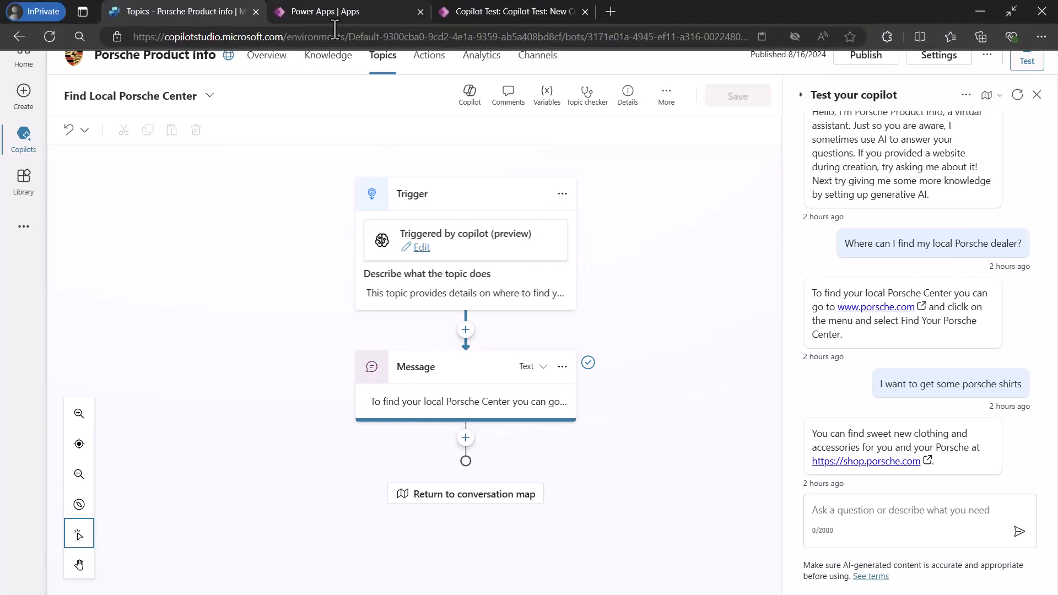
{"action": "left_click", "coordinate": [487, 19]}
{"action": "left_click", "coordinate": [338, 210]}
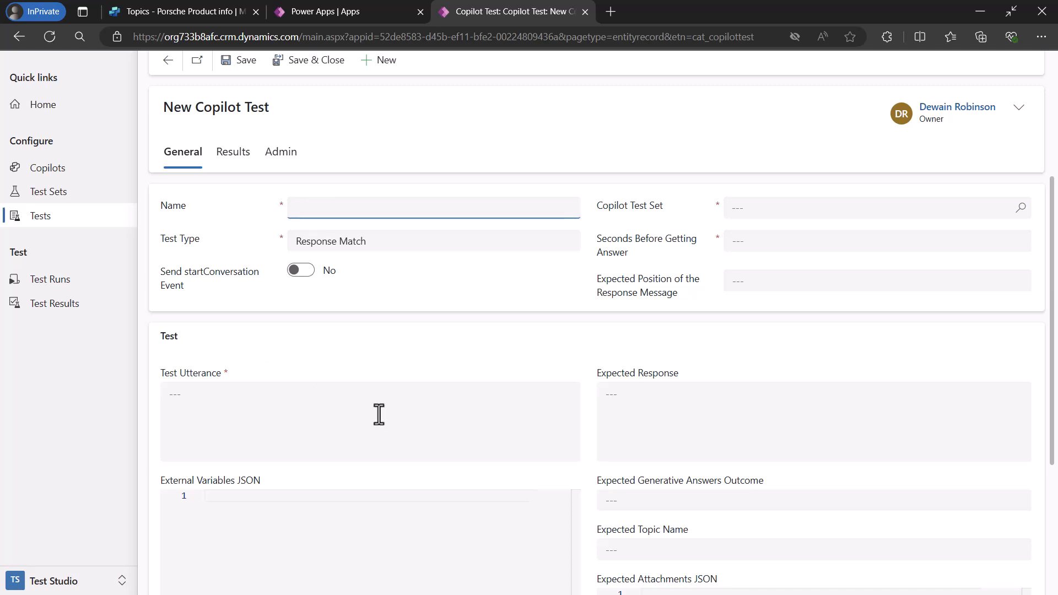
{"action": "type", "text": "Fin"}
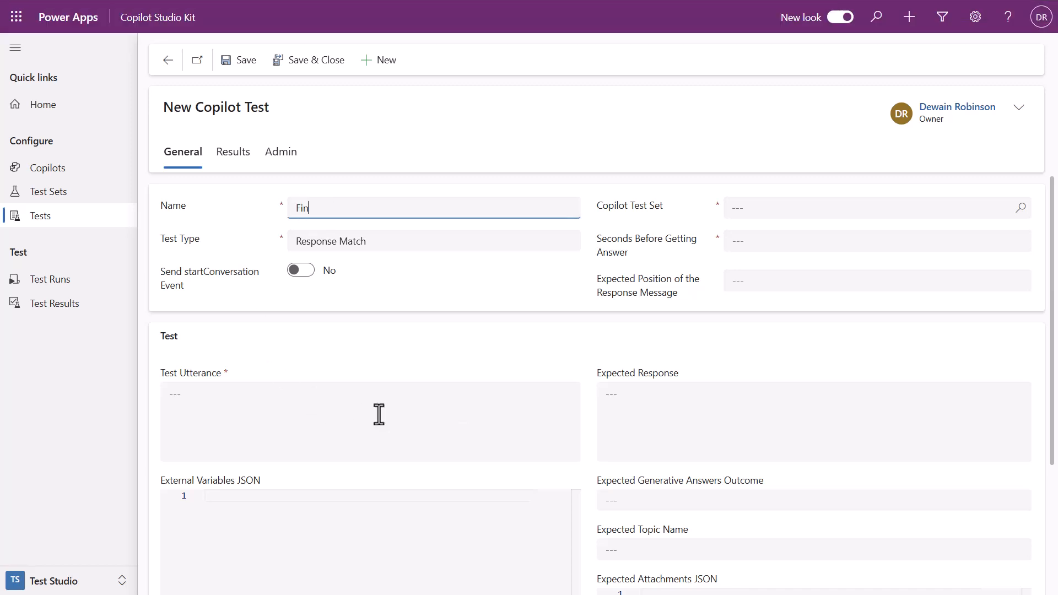
{"action": "type", "text": "d a dealer"}
{"action": "left_click", "coordinate": [827, 215]}
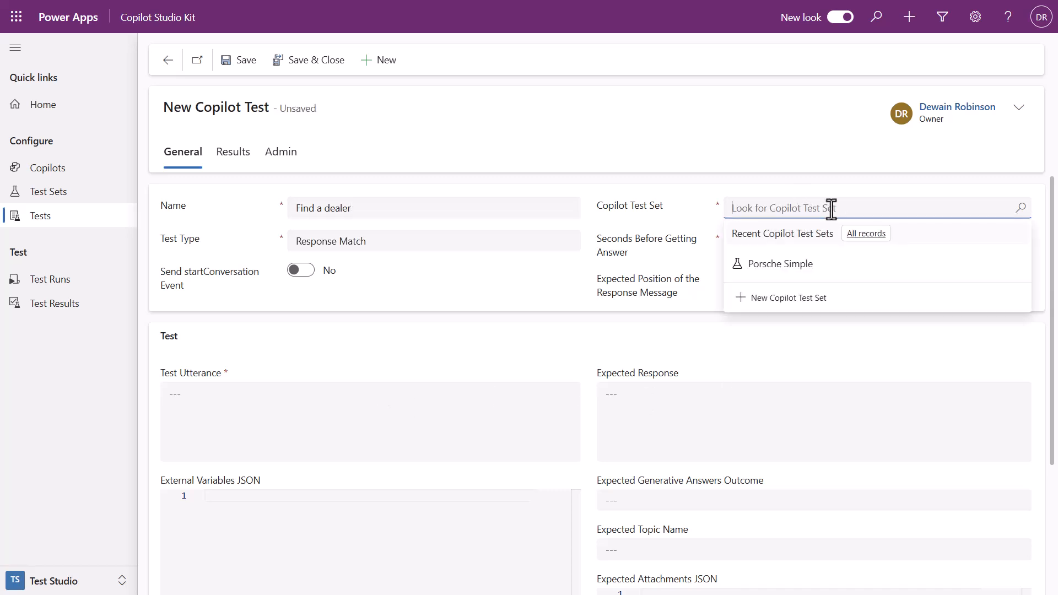
{"action": "left_click", "coordinate": [788, 266]}
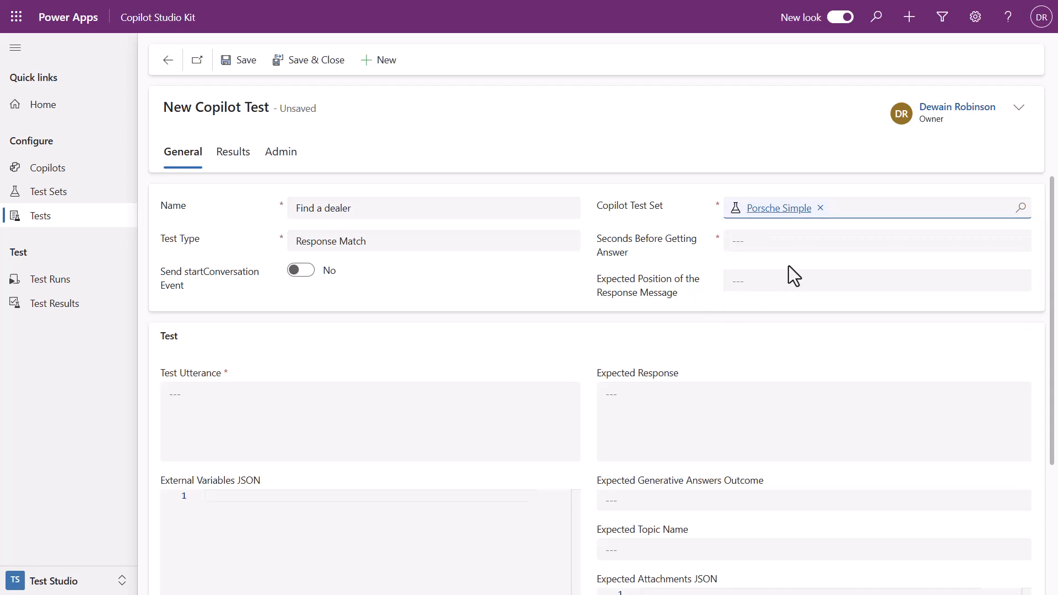
{"action": "left_click", "coordinate": [770, 243]}
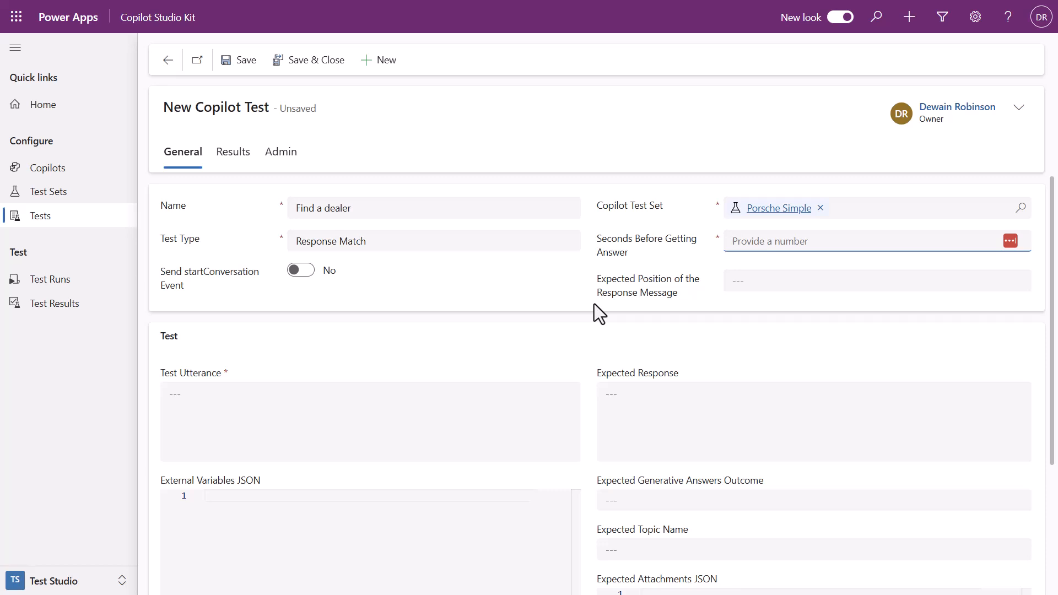
{"action": "type", "text": "10"}
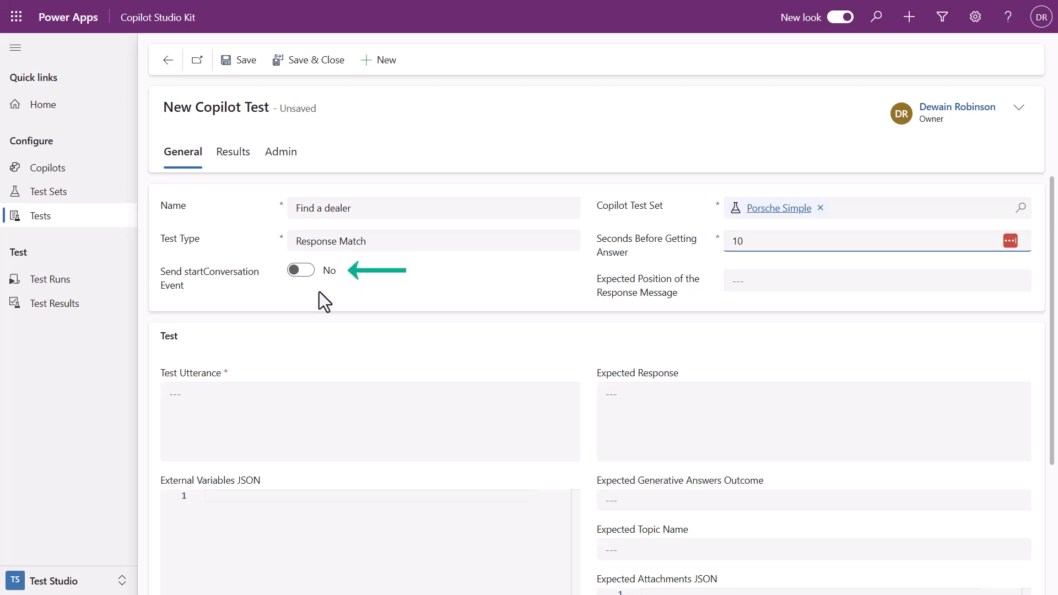
Step: Paste the copied Find Local Porsche Center message as the test's expected response
{"action": "mouse_move", "coordinate": [241, 280]}
{"action": "left_click", "coordinate": [677, 409]}
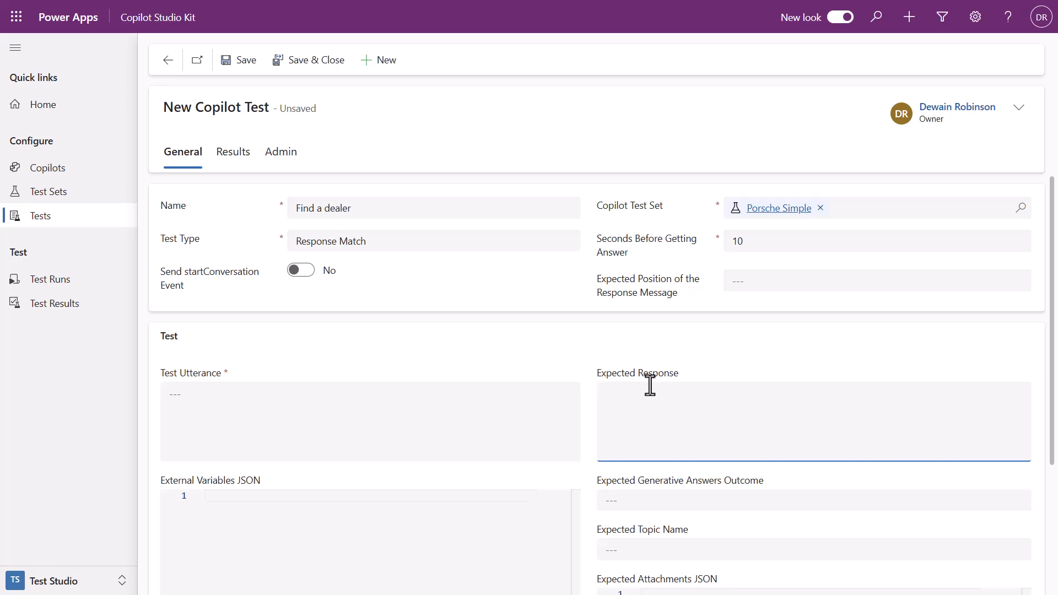
{"action": "key", "text": "ctrl+v"}
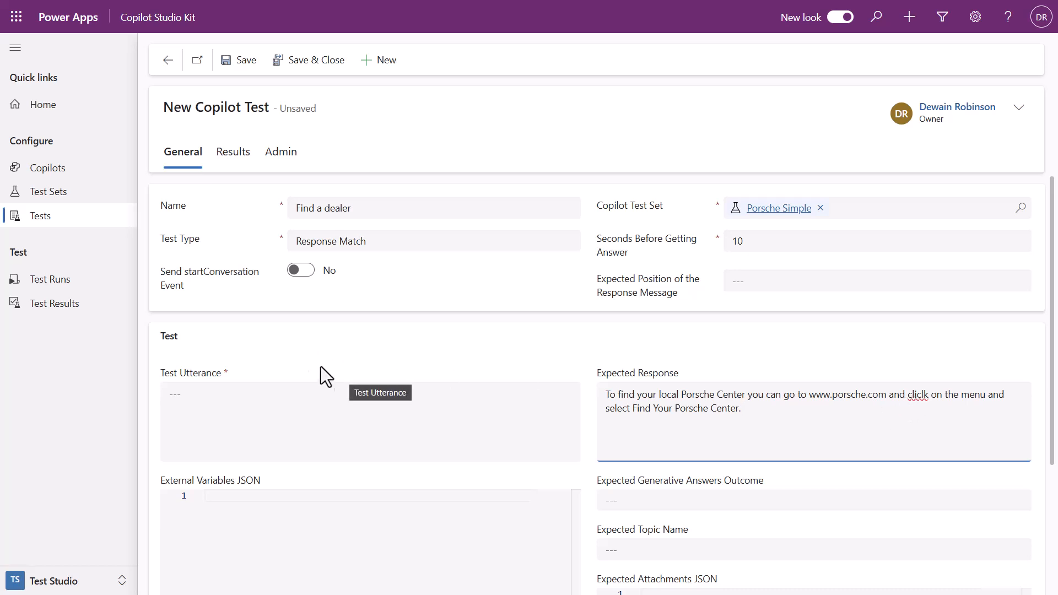
Step: Copy "Where can I find my local Porsche dealer?" from the Copilot Studio test chat into the test utterance, and save and close the test
{"action": "mouse_move", "coordinate": [402, 4]}
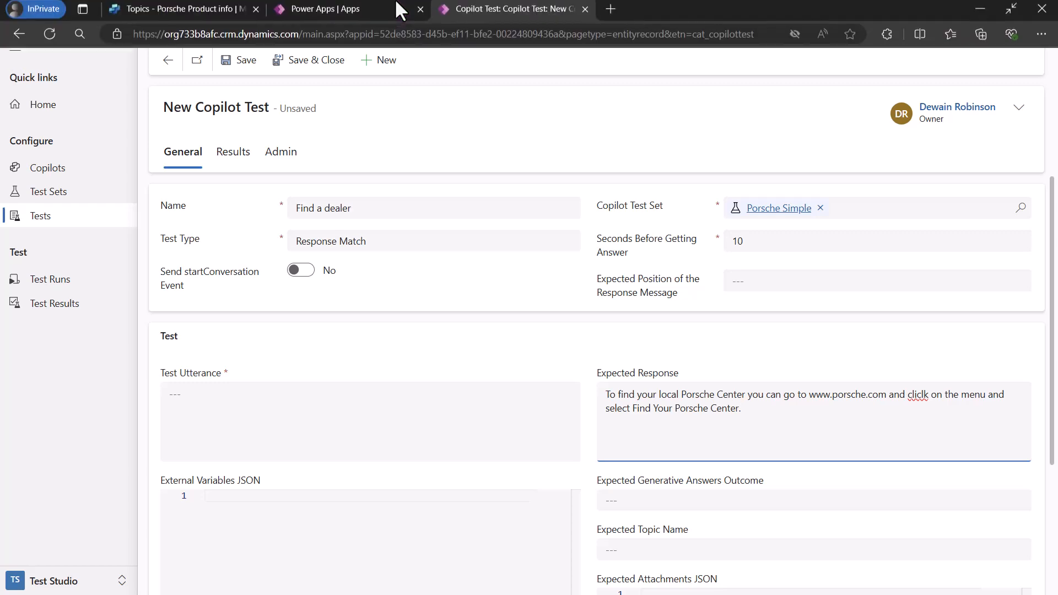
{"action": "left_click", "coordinate": [197, 11]}
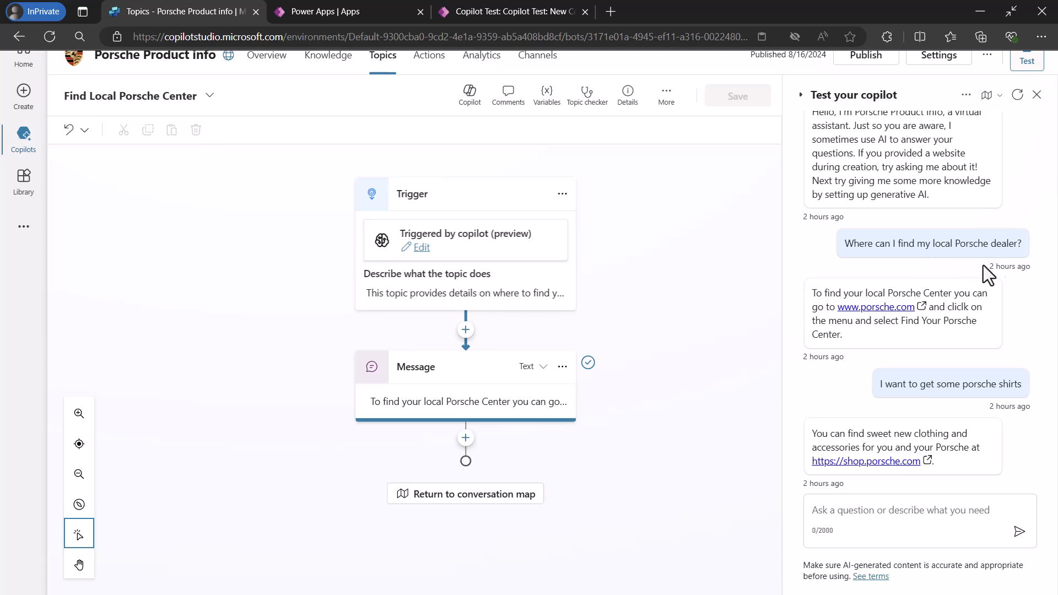
{"action": "left_click_drag", "start_coordinate": [1021, 243], "coordinate": [846, 243]}
{"action": "key", "text": "ctrl+c"}
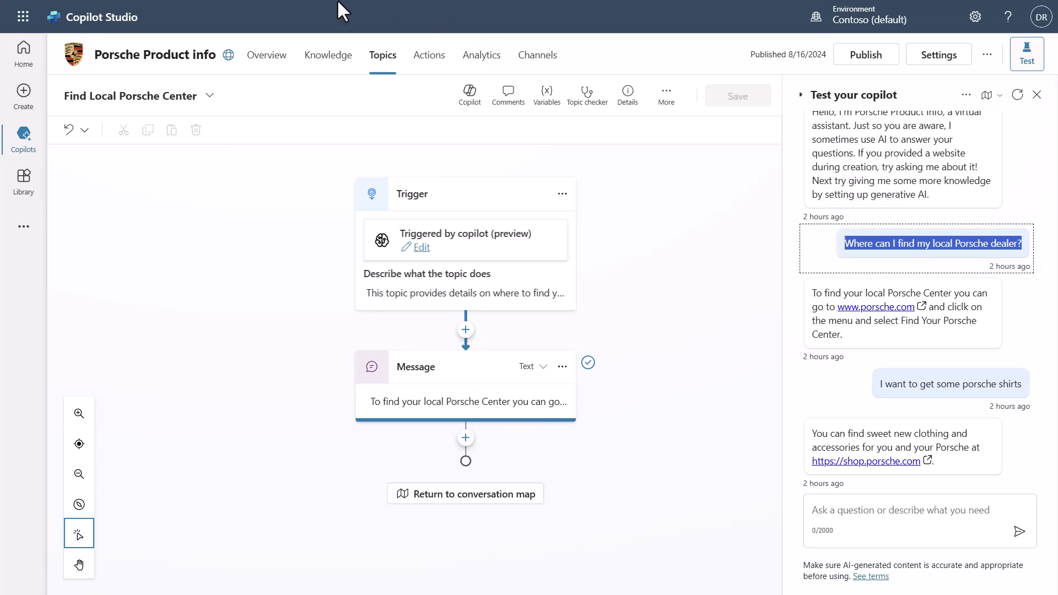
{"action": "mouse_move", "coordinate": [339, 1]}
{"action": "left_click", "coordinate": [511, 12]}
{"action": "left_click", "coordinate": [324, 419]}
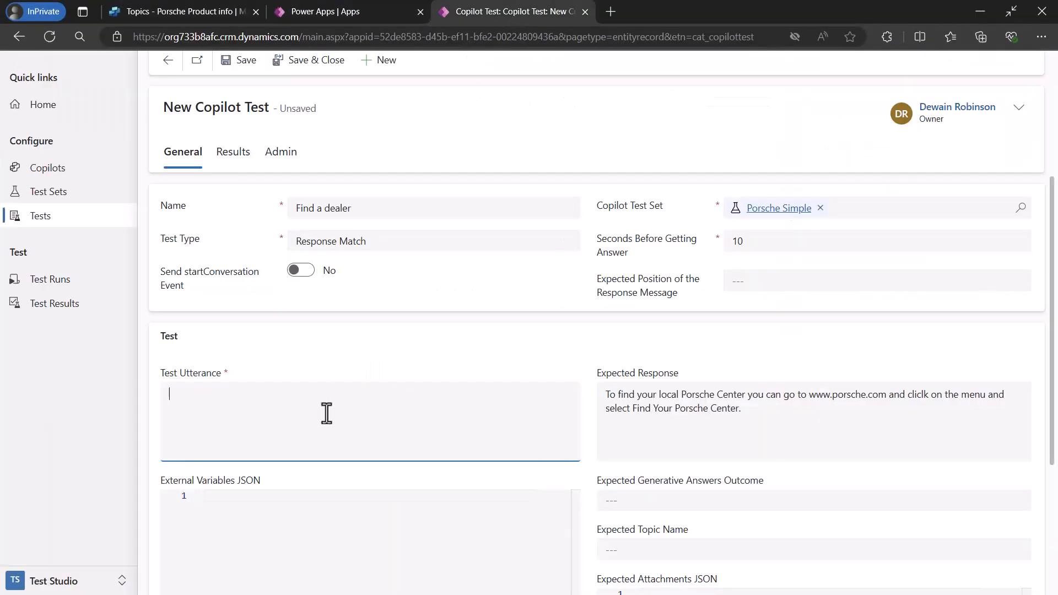
{"action": "key", "text": "ctrl+v"}
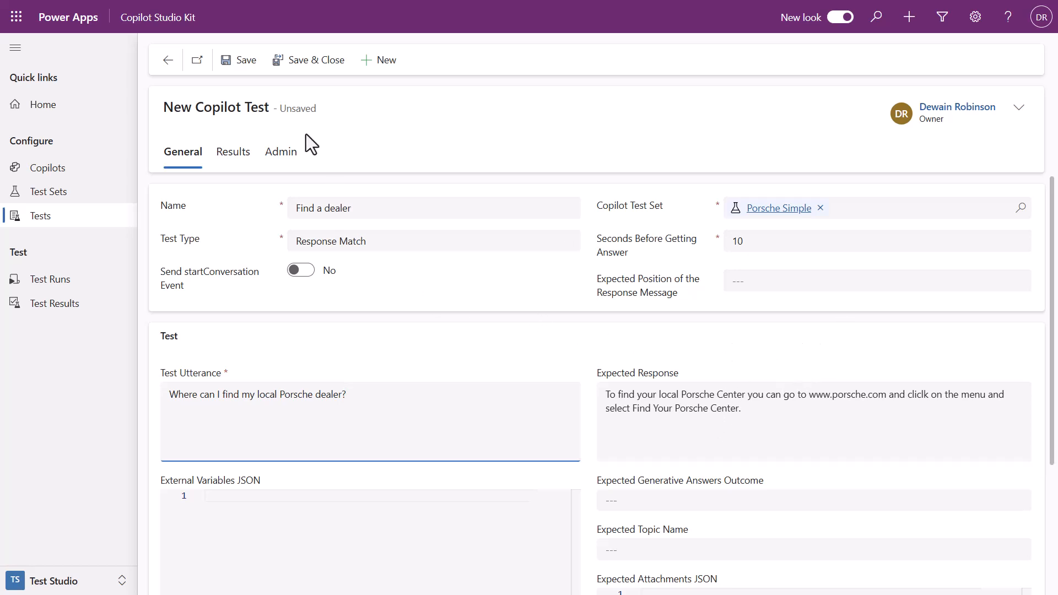
{"action": "left_click", "coordinate": [301, 62]}
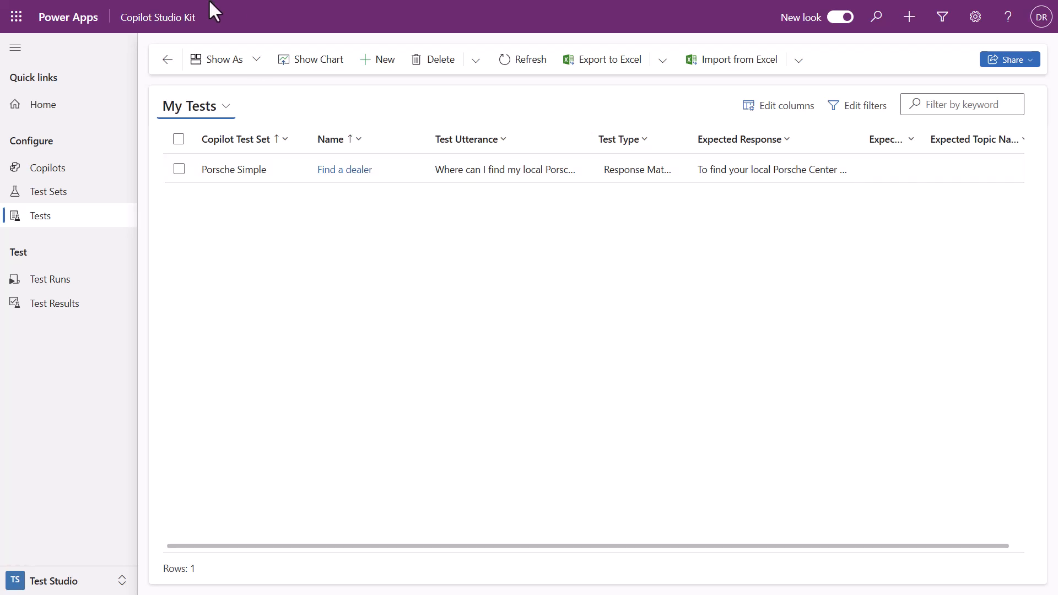
Step: Start another copilot test, and select the whole message text of the Find Porsche Gear and Accessories topic in Copilot Studio
{"action": "mouse_move", "coordinate": [209, 1]}
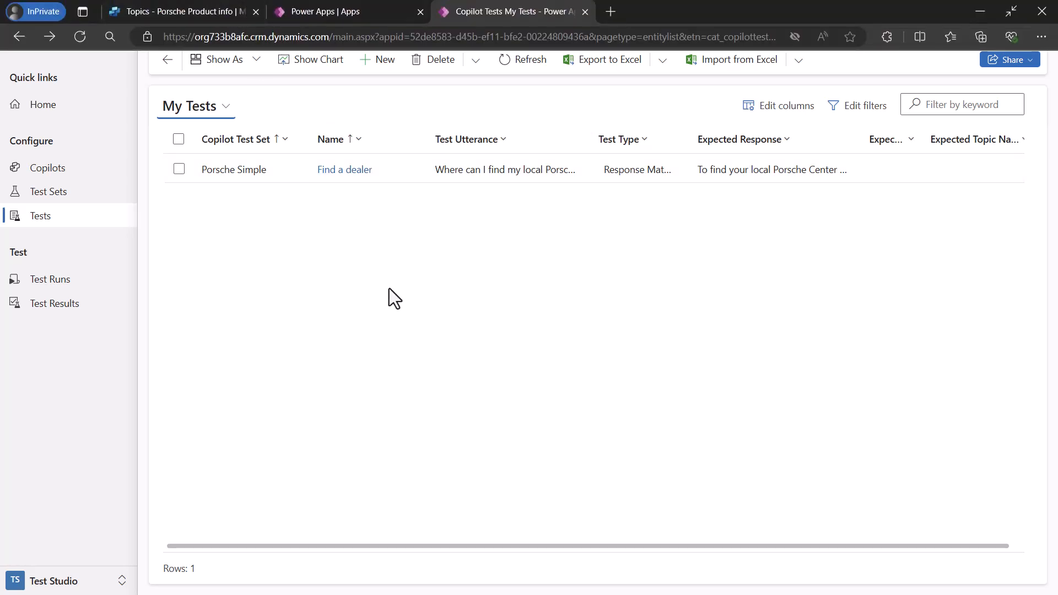
{"action": "left_click", "coordinate": [386, 65]}
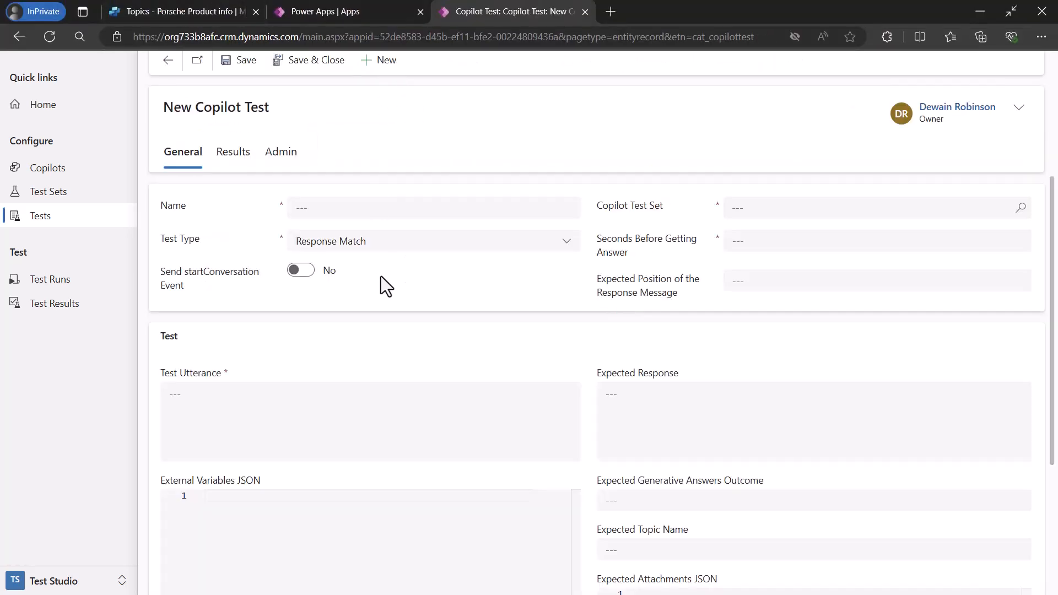
{"action": "left_click", "coordinate": [187, 10]}
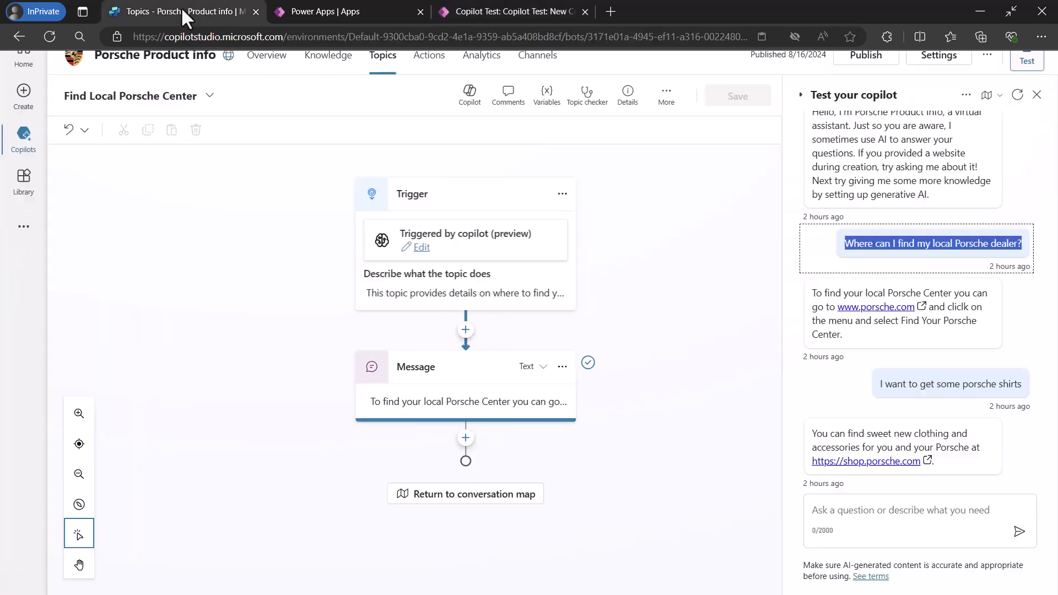
{"action": "left_click", "coordinate": [210, 98]}
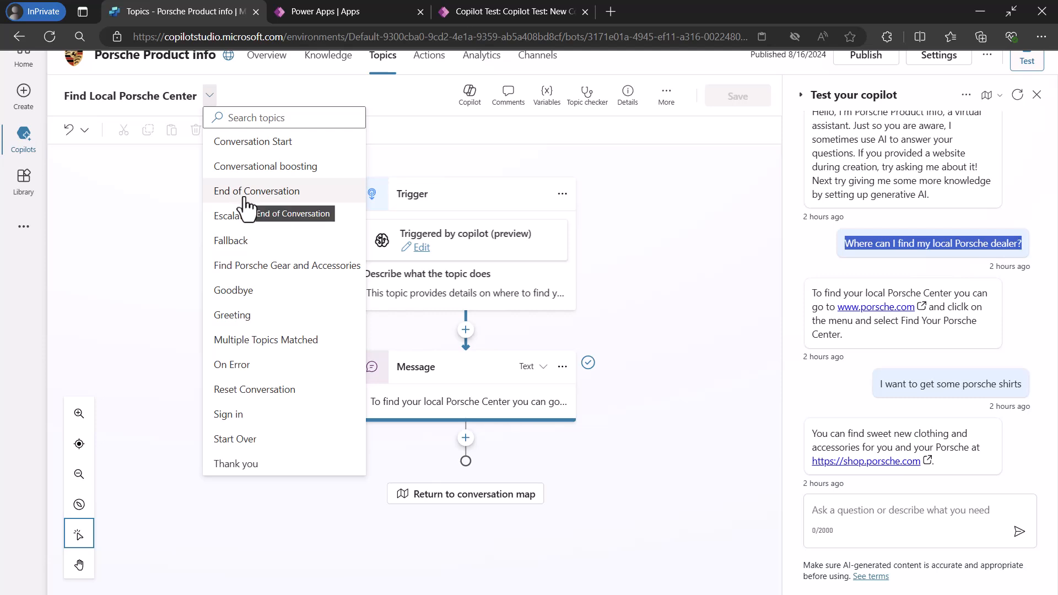
{"action": "left_click", "coordinate": [259, 274]}
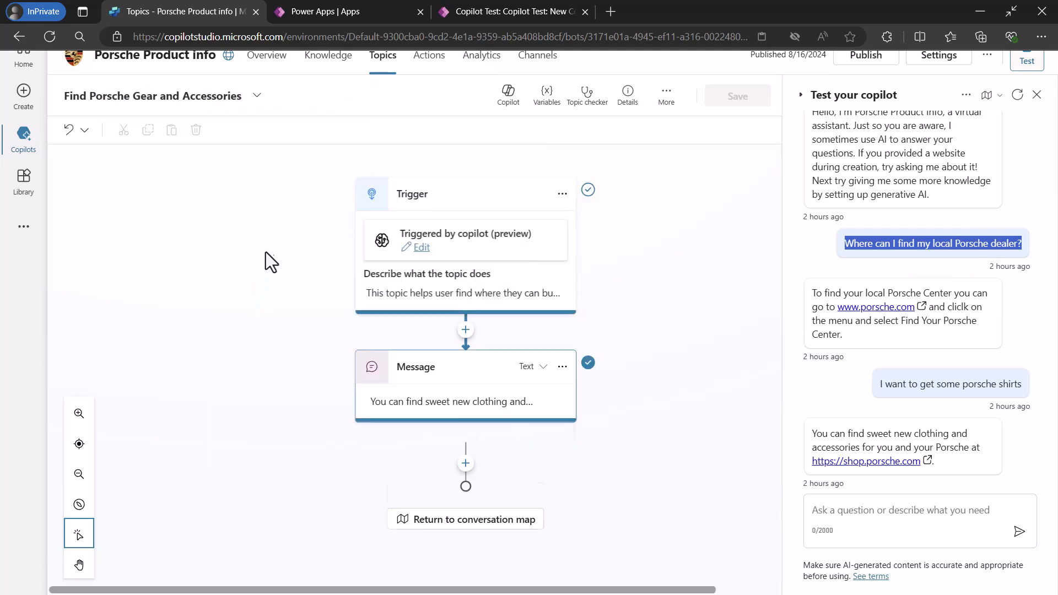
{"action": "left_click", "coordinate": [449, 403]}
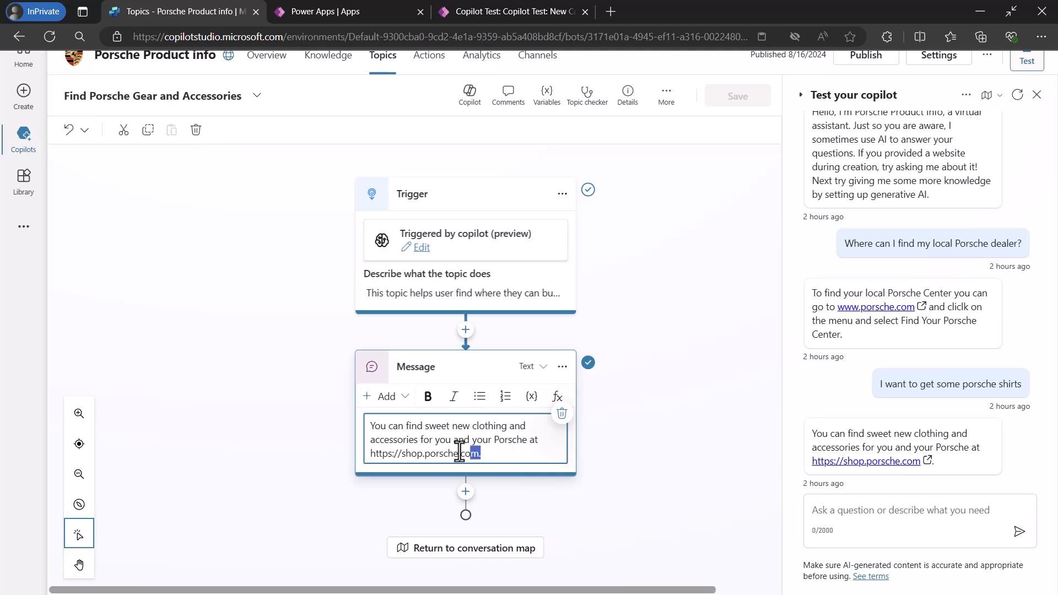
{"action": "left_click_drag", "start_coordinate": [482, 455], "coordinate": [360, 424]}
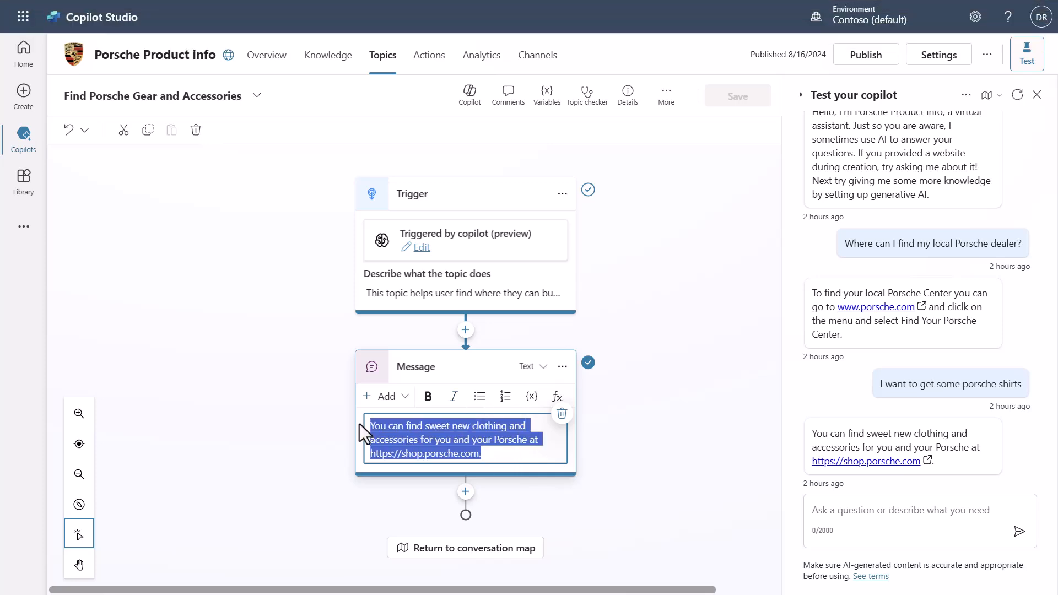
Step: Return to the new copilot test, name it Find clothing, and view the test type options while keeping Response Match
{"action": "left_click", "coordinate": [487, 7]}
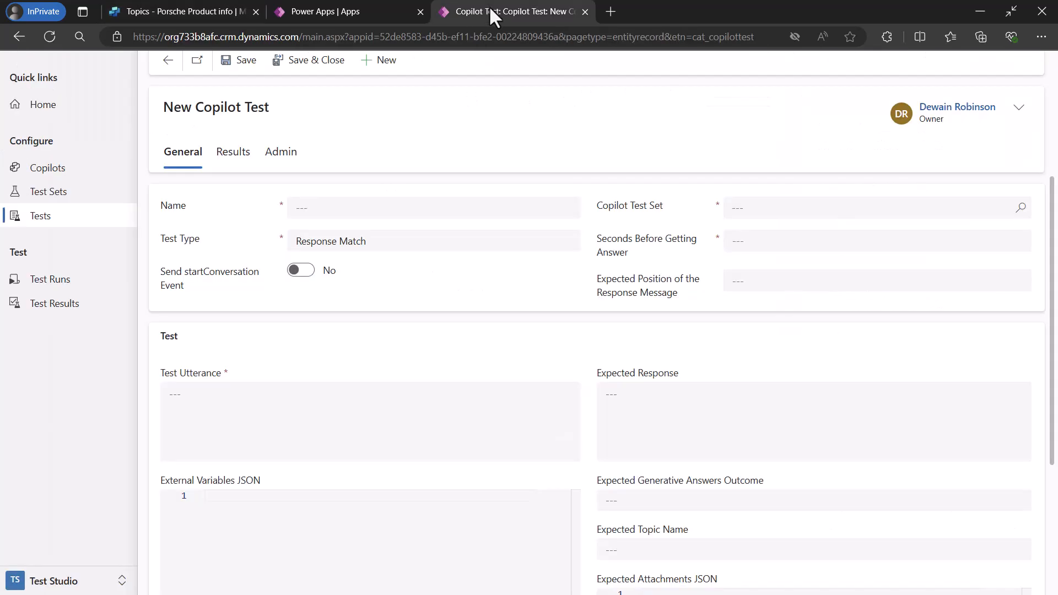
{"action": "left_click", "coordinate": [338, 207]}
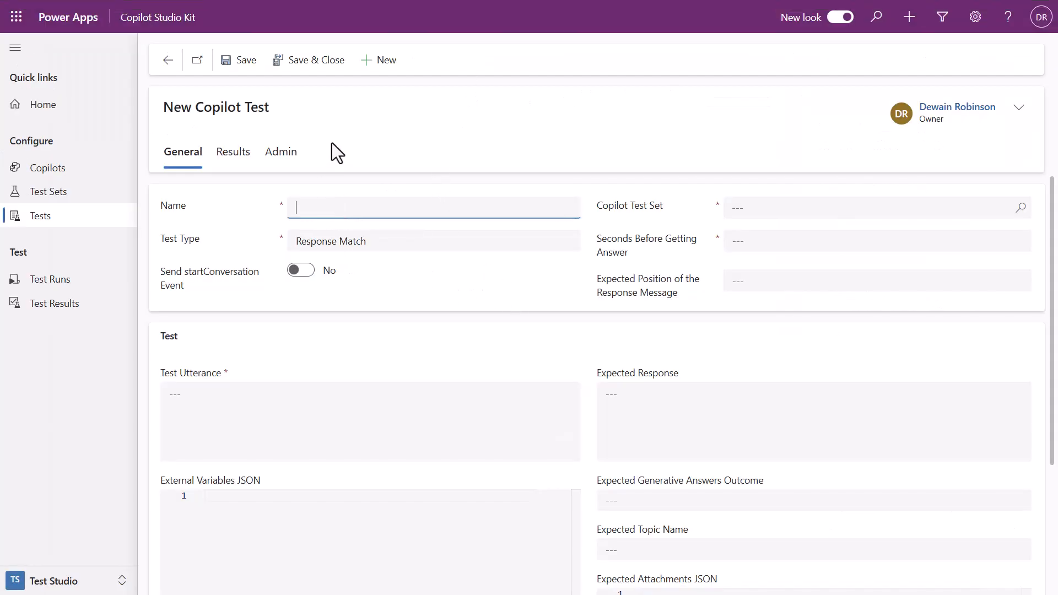
{"action": "type", "text": "Find clothing"}
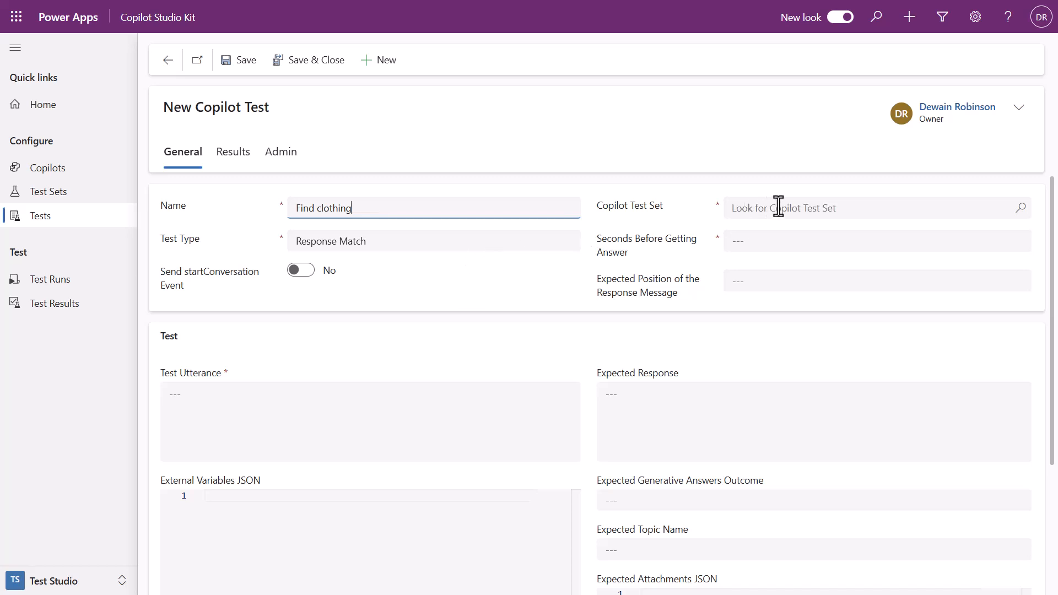
{"action": "left_click", "coordinate": [572, 256]}
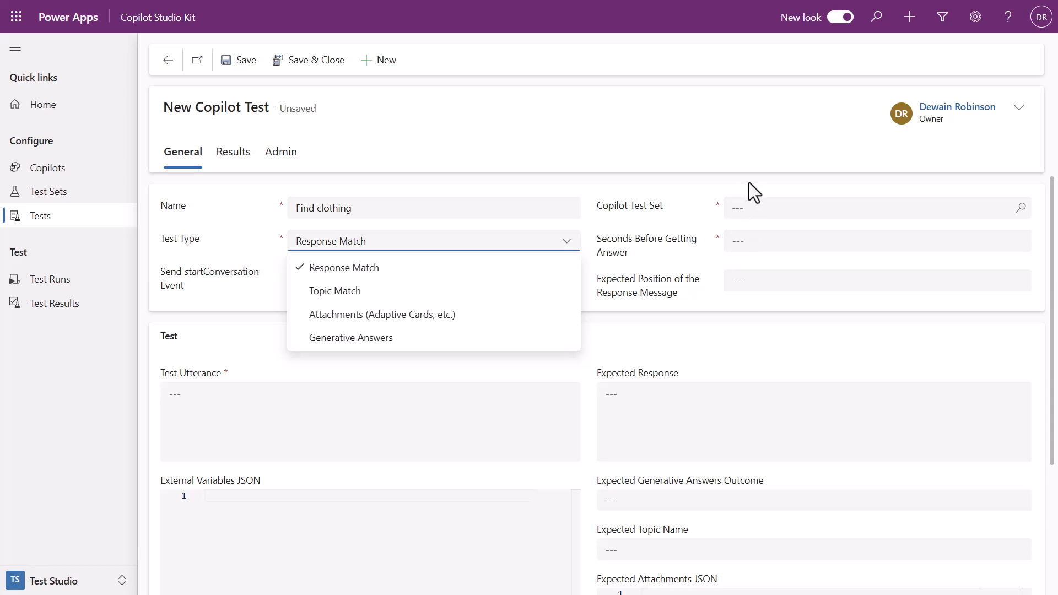
{"action": "left_click", "coordinate": [669, 193]}
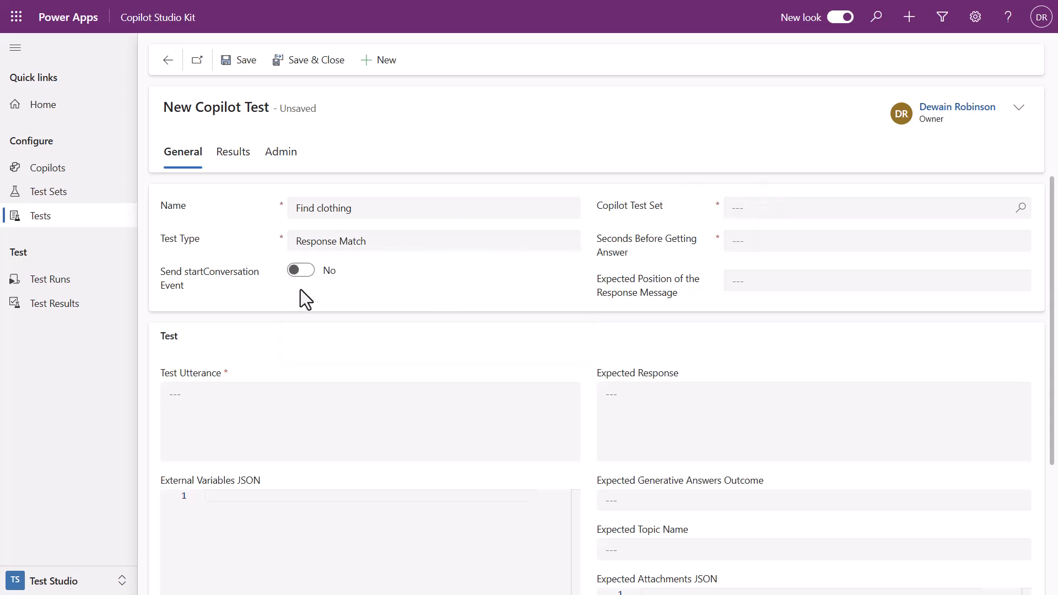
Step: Assign the test to the Porsche Simple test set with 10 seconds before getting the answer, and paste the copied clothing message as the expected response
{"action": "left_click", "coordinate": [793, 210]}
{"action": "left_click", "coordinate": [779, 265]}
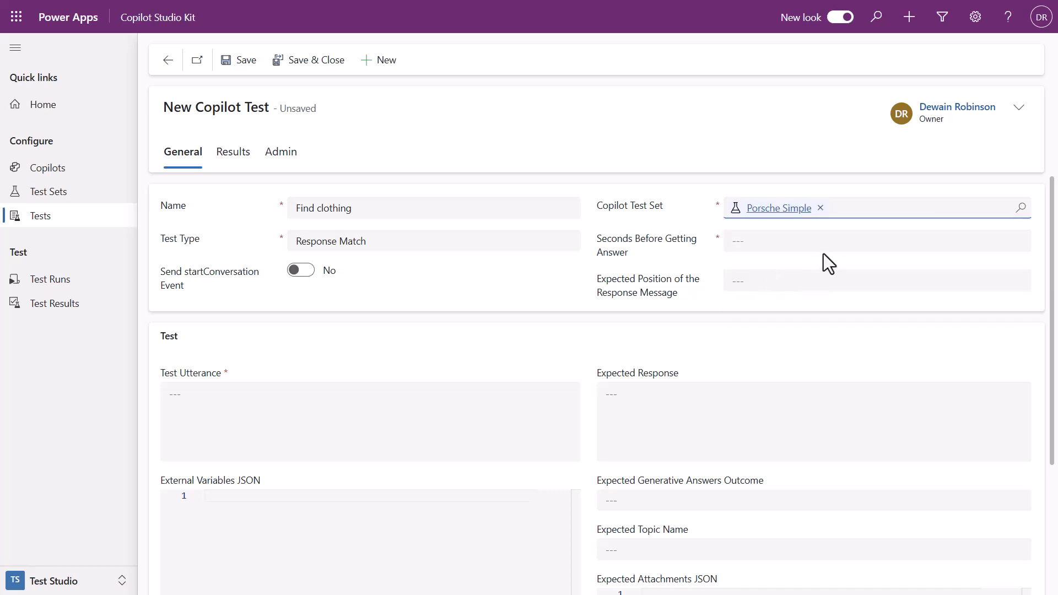
{"action": "left_click", "coordinate": [751, 241]}
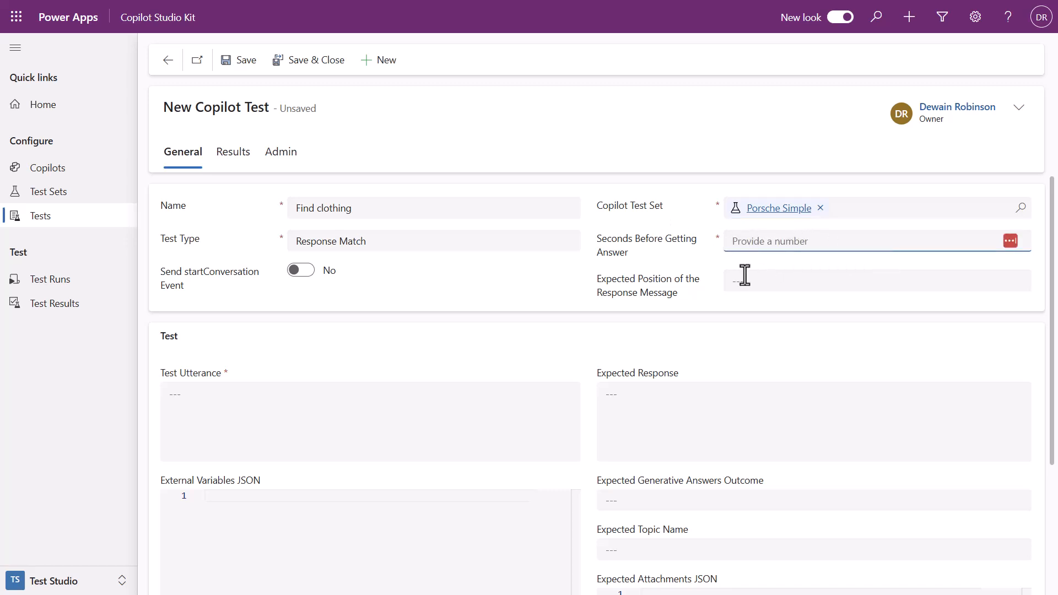
{"action": "type", "text": "10"}
{"action": "left_click", "coordinate": [626, 399]}
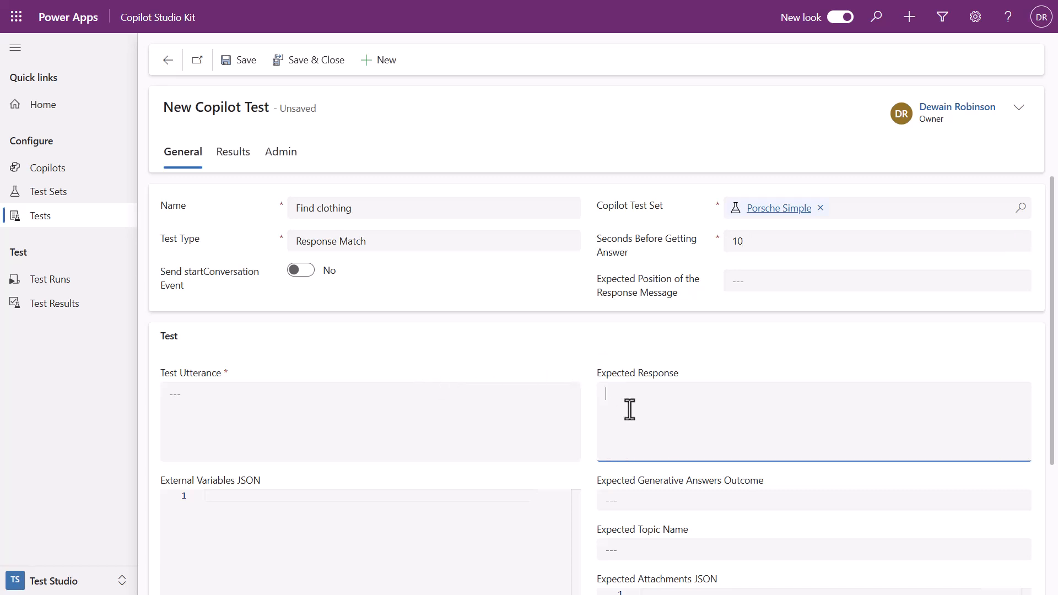
{"action": "type", "text": "You can find sweet new clothing and accessories for you and your Porsche at https://shop.porsche.com."}
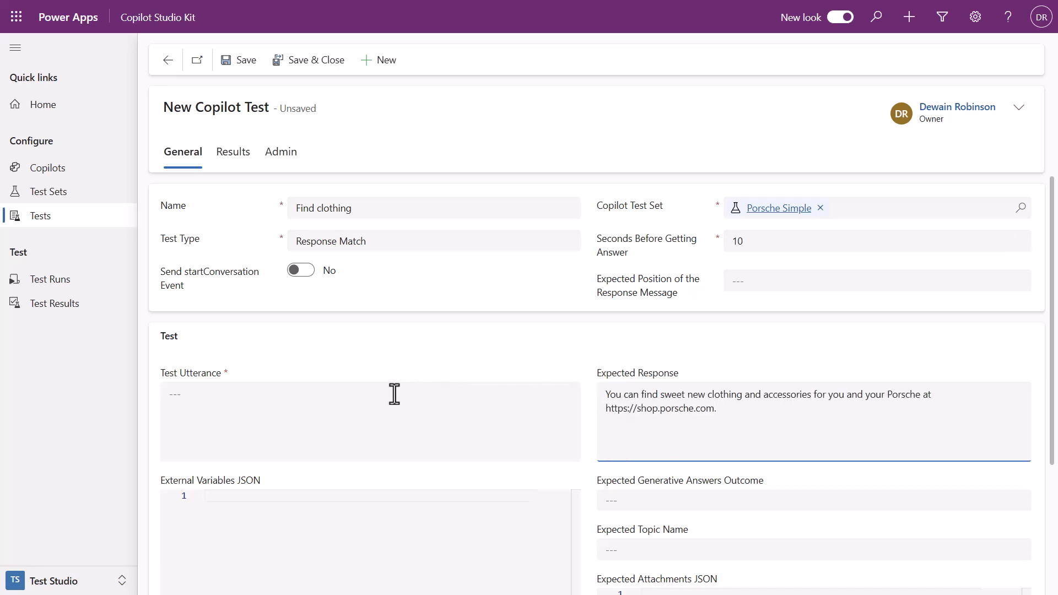
Step: Copy "I want to get some porsche shirts" from the Copilot Studio test chat into the test utterance, and save and close the test
{"action": "mouse_move", "coordinate": [356, 1]}
{"action": "left_click", "coordinate": [203, 12]}
{"action": "left_click_drag", "start_coordinate": [1021, 385], "coordinate": [876, 391]}
{"action": "key", "text": "ctrl+c"}
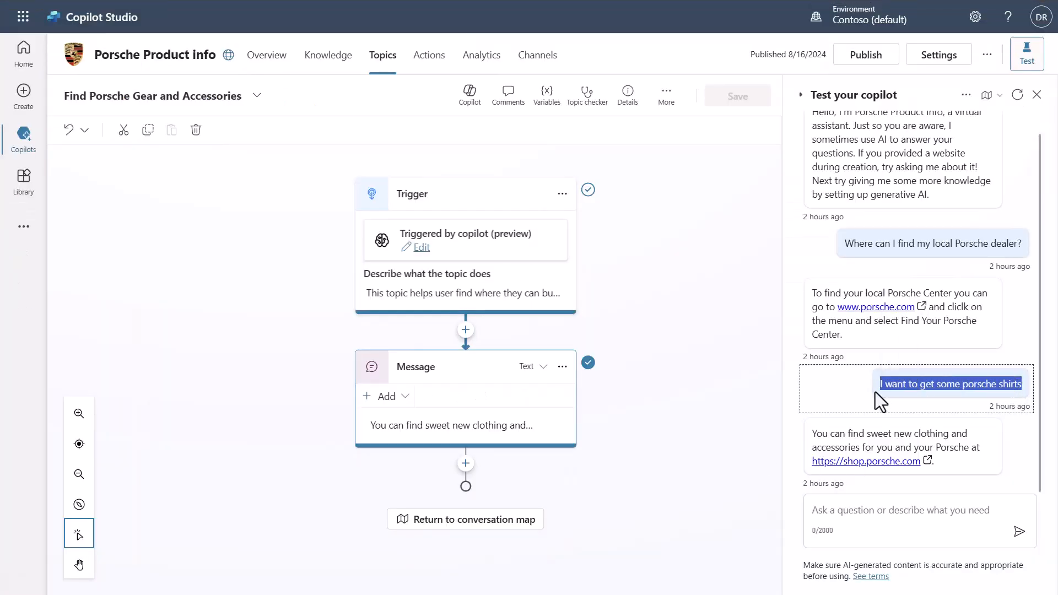
{"action": "mouse_move", "coordinate": [301, 1]}
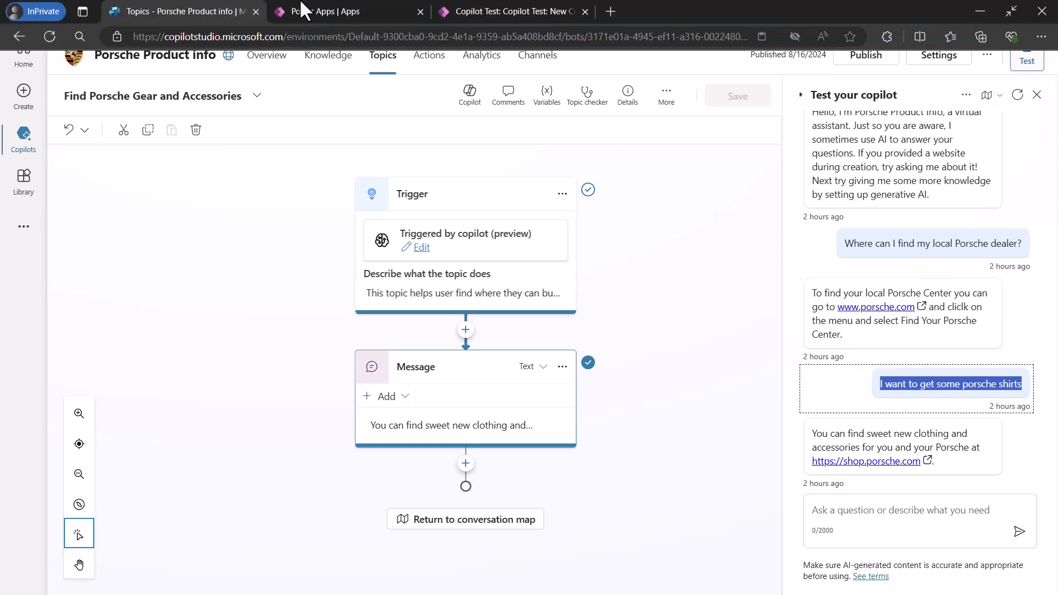
{"action": "left_click", "coordinate": [524, 11]}
{"action": "left_click", "coordinate": [405, 422]}
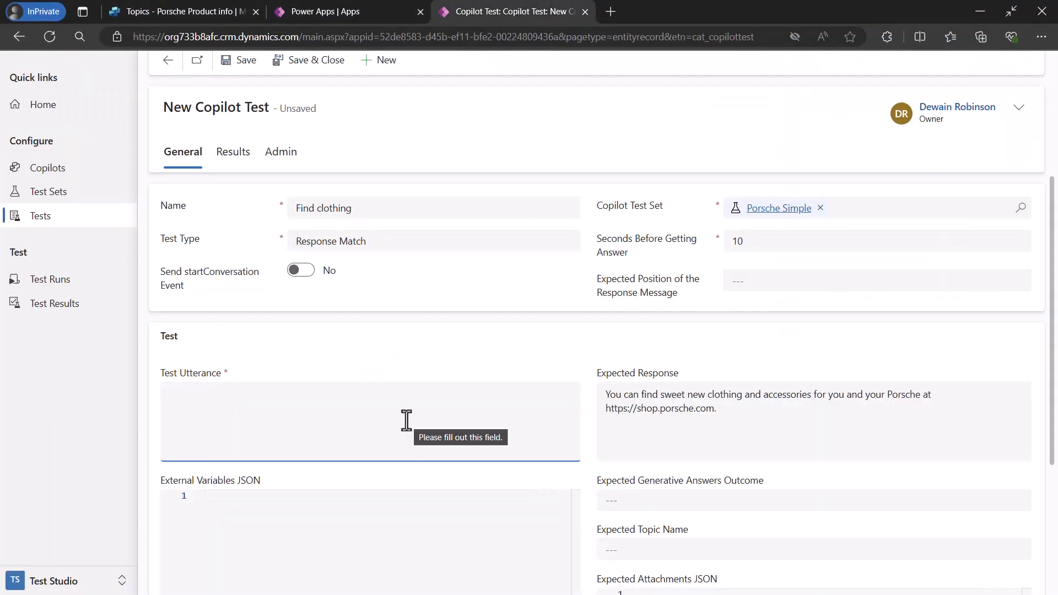
{"action": "key", "text": "ctrl+v"}
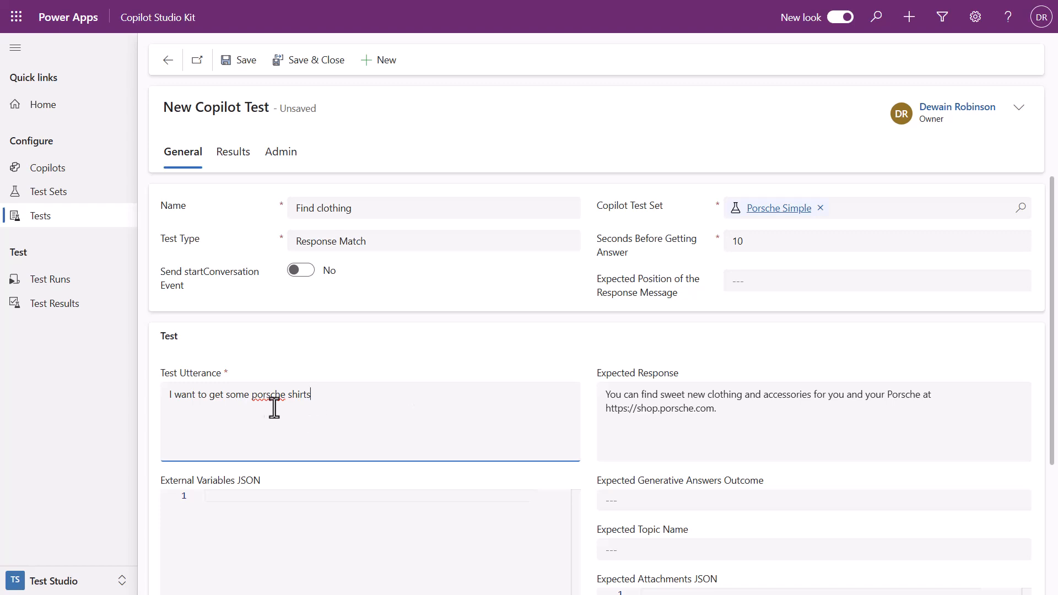
{"action": "left_click", "coordinate": [303, 65]}
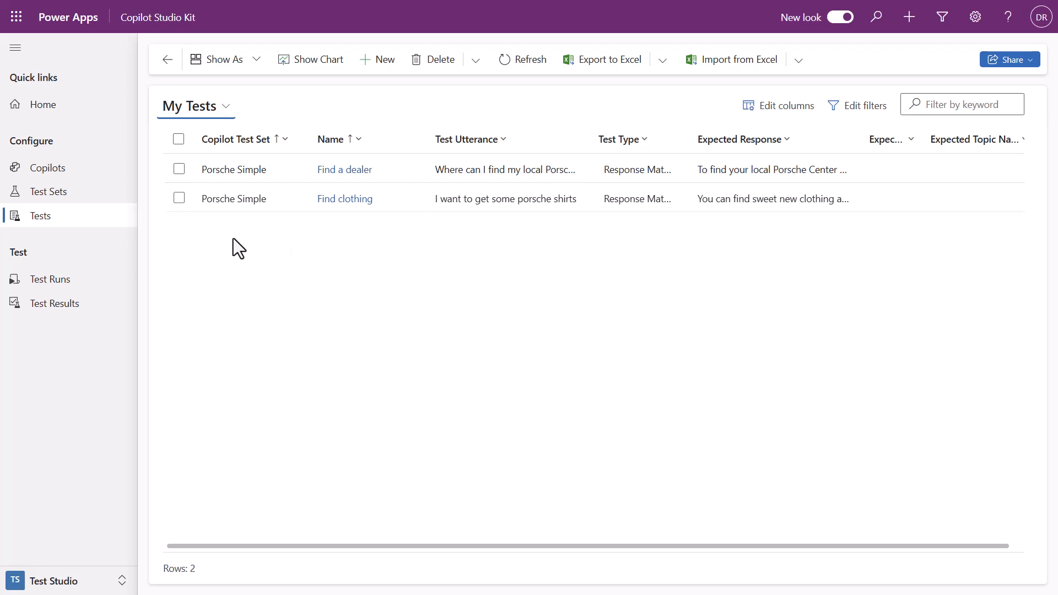
Step: Start a new copilot test run and name it Video Demo 1
{"action": "left_click", "coordinate": [64, 291]}
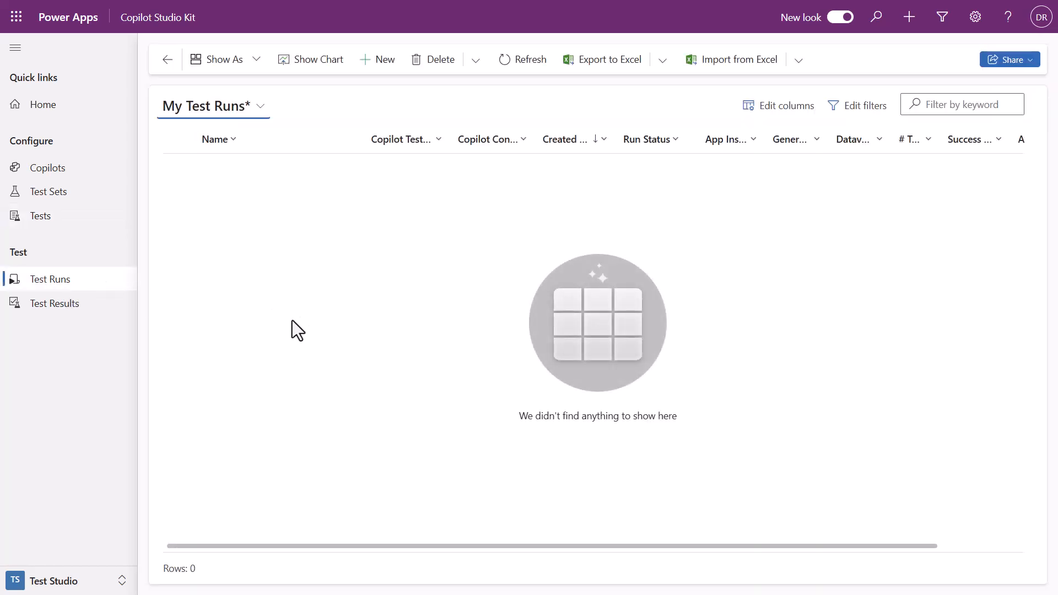
{"action": "left_click", "coordinate": [39, 106]}
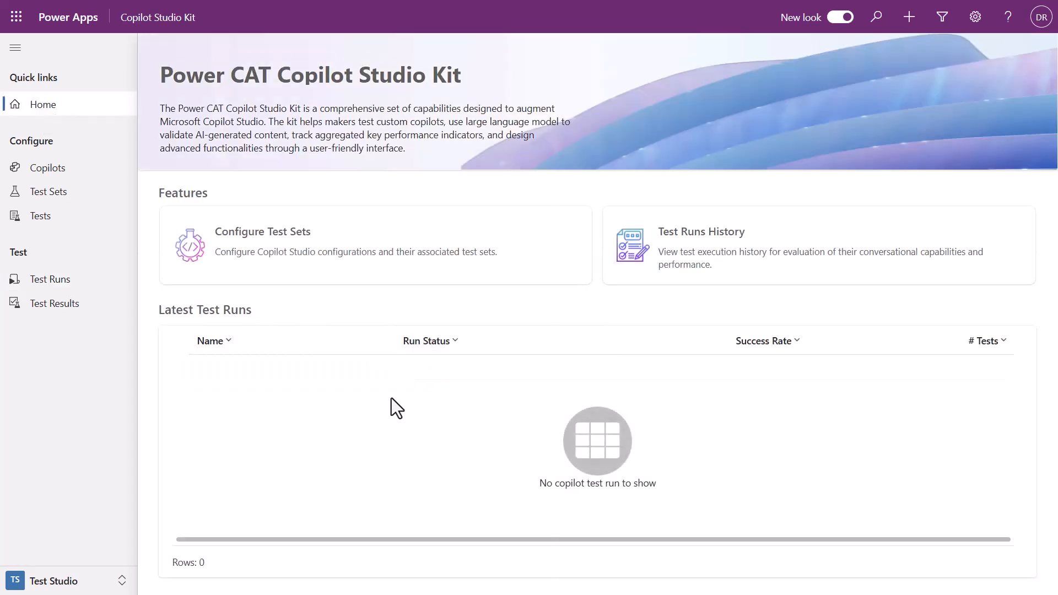
{"action": "left_click", "coordinate": [51, 282]}
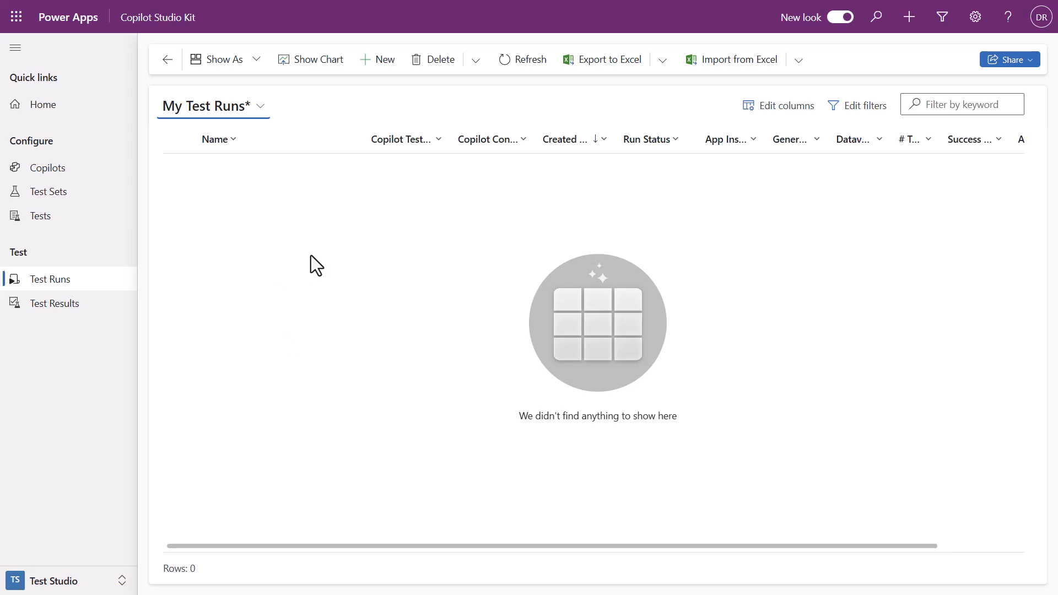
{"action": "left_click", "coordinate": [374, 67]}
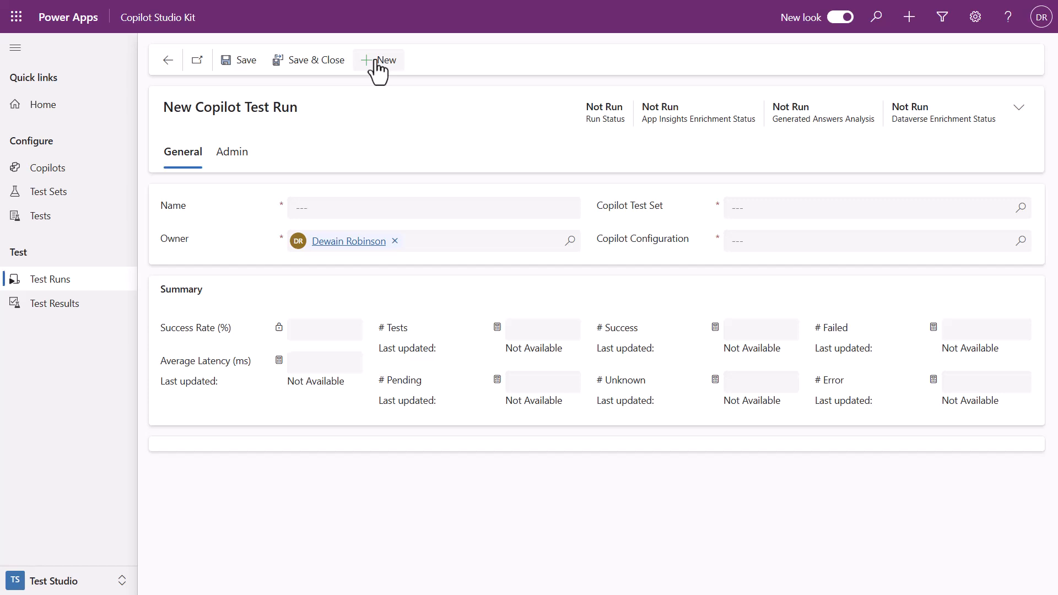
{"action": "left_click", "coordinate": [320, 205]}
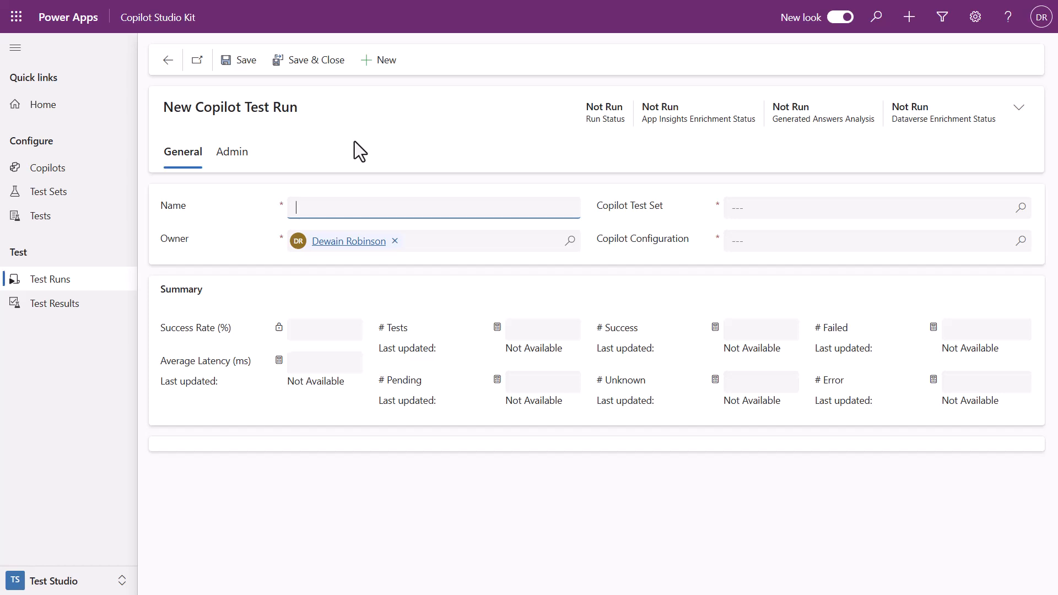
{"action": "type", "text": "Video Demo 1"}
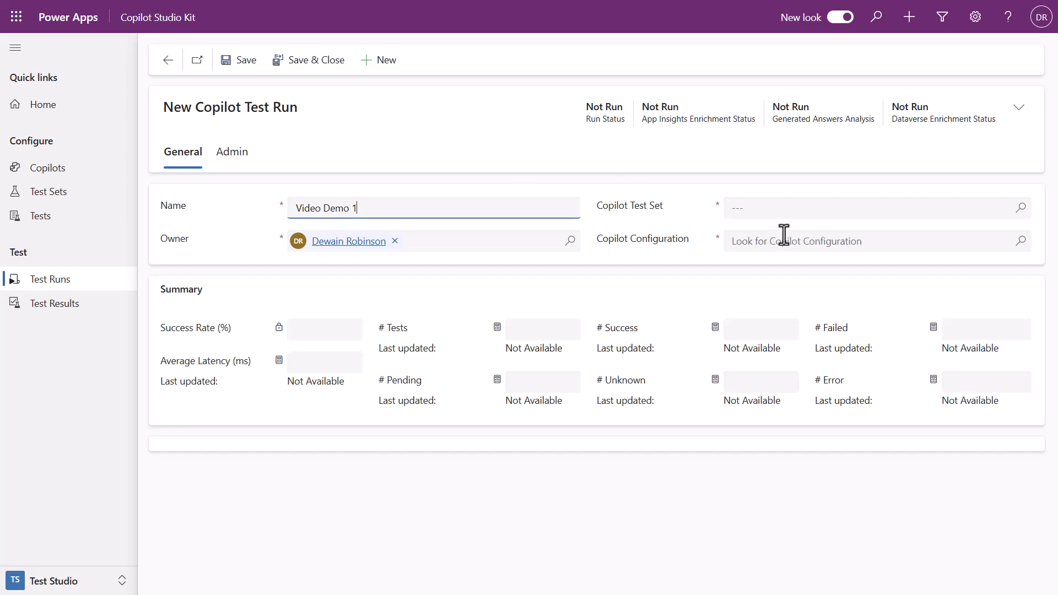
Step: Set the run's test set to Porsche Simple and its configuration to Porsche Copilot, and save and close it
{"action": "left_click", "coordinate": [764, 208]}
{"action": "left_click", "coordinate": [792, 270]}
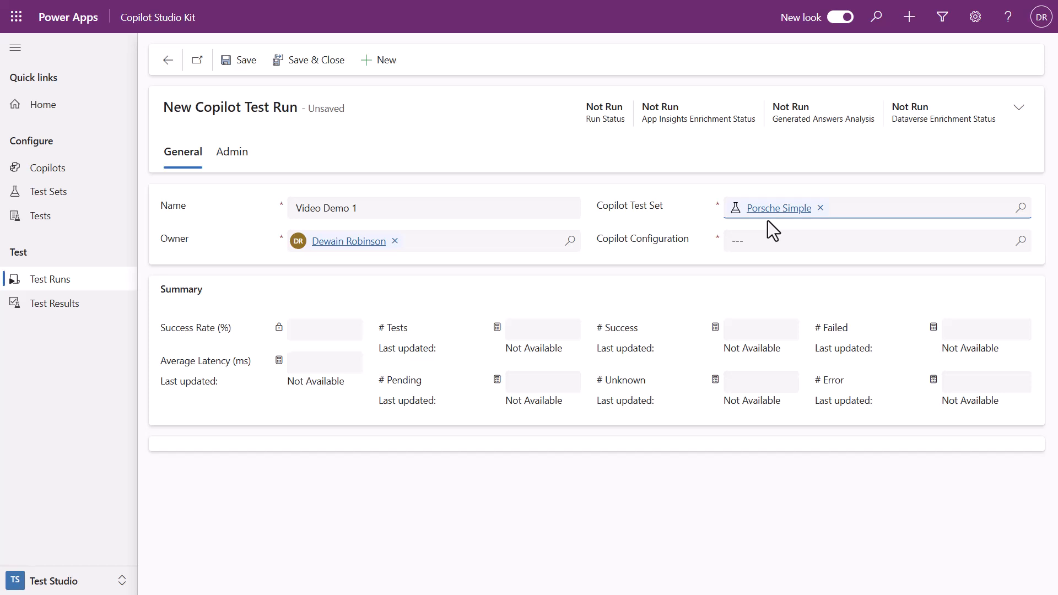
{"action": "left_click", "coordinate": [810, 240]}
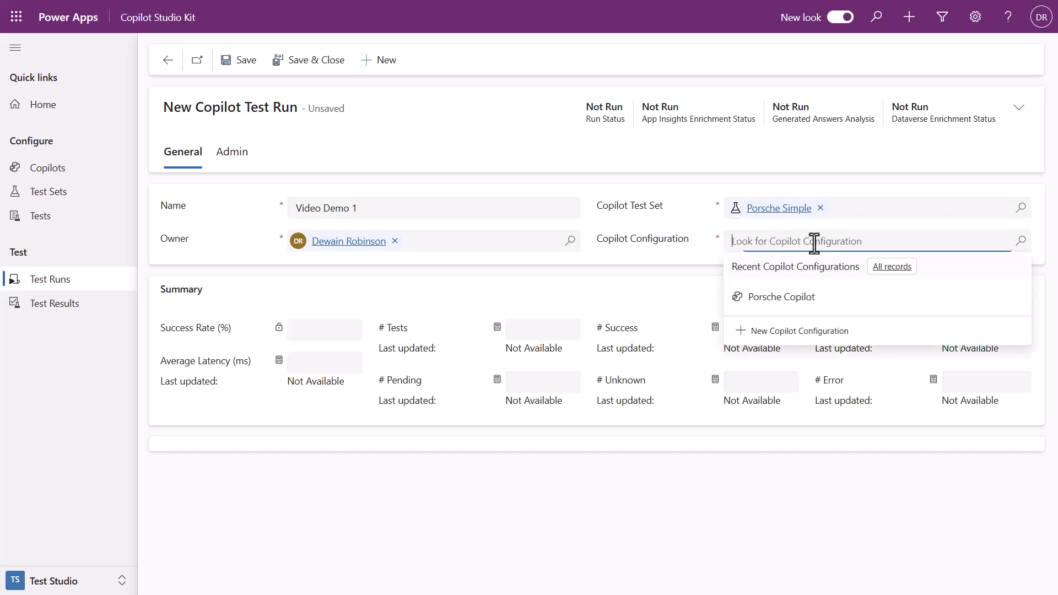
{"action": "left_click", "coordinate": [791, 308]}
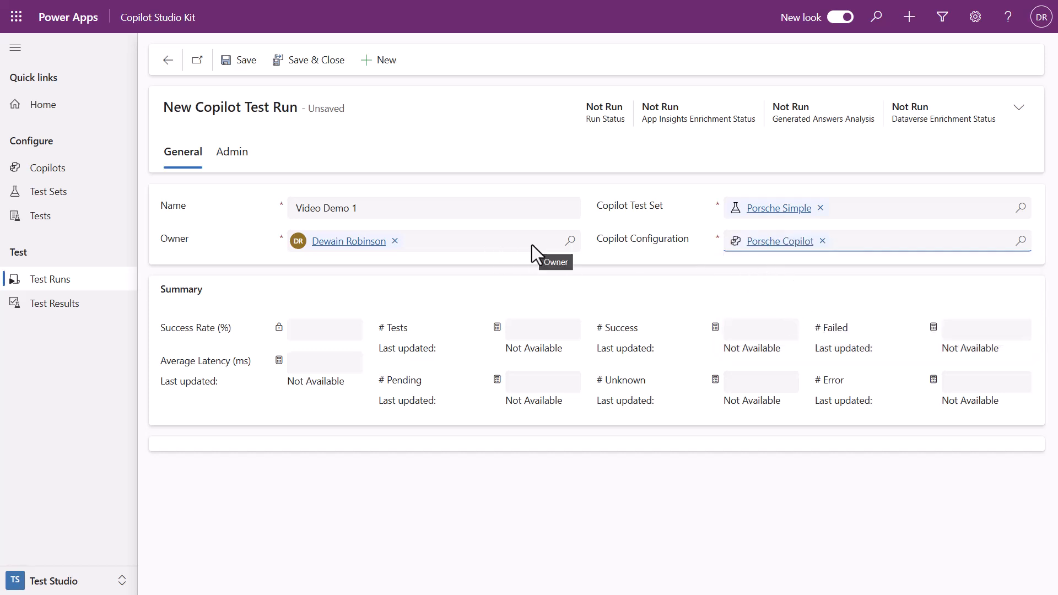
{"action": "left_click", "coordinate": [312, 64]}
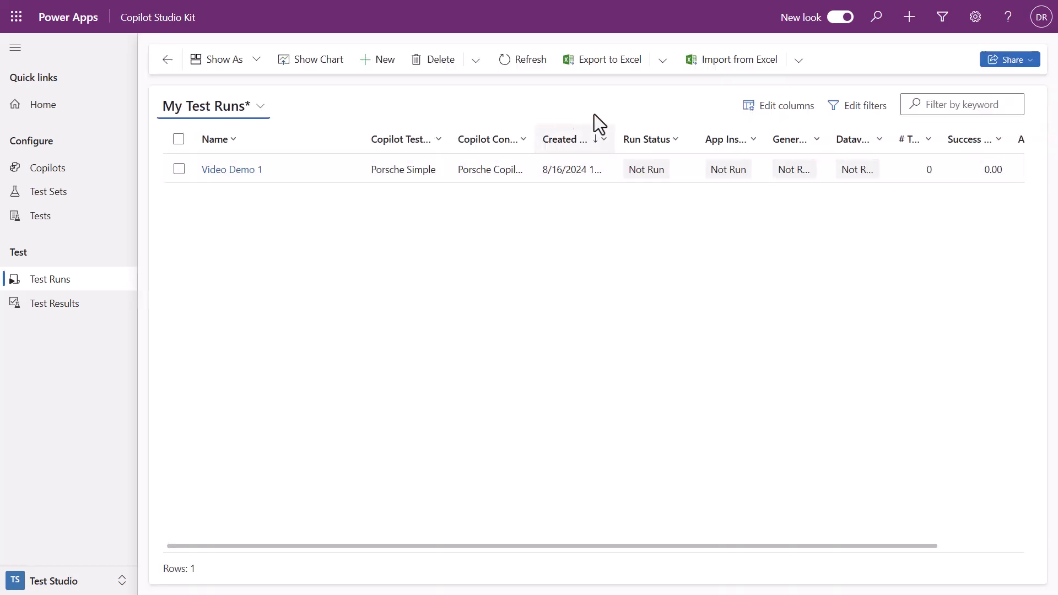
Step: Refresh the list of test runs repeatedly to monitor the run status of Video Demo 1
{"action": "left_click", "coordinate": [516, 65]}
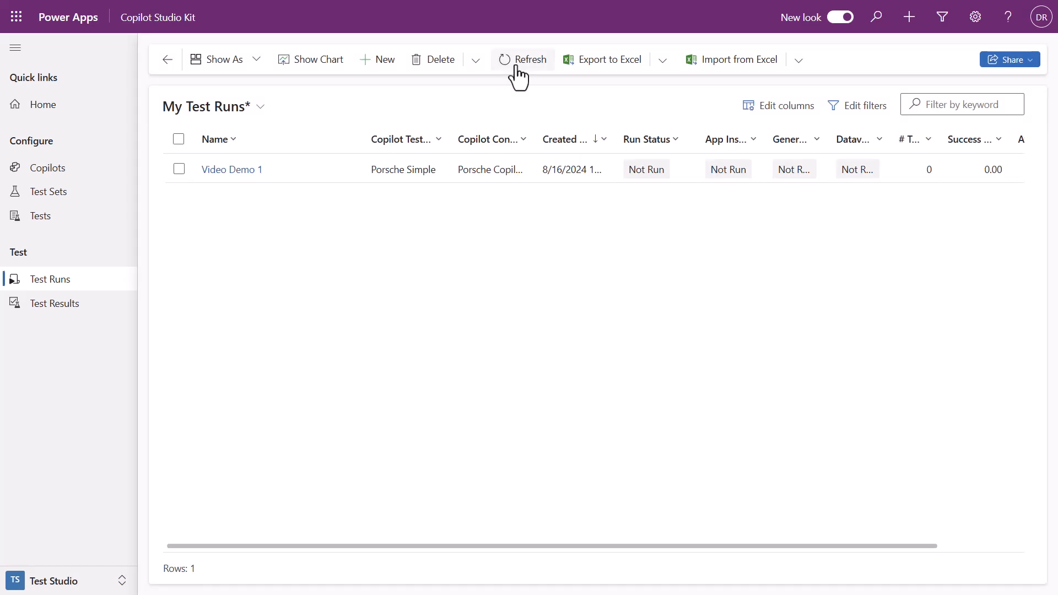
{"action": "left_click", "coordinate": [516, 65]}
{"action": "left_click", "coordinate": [516, 64]}
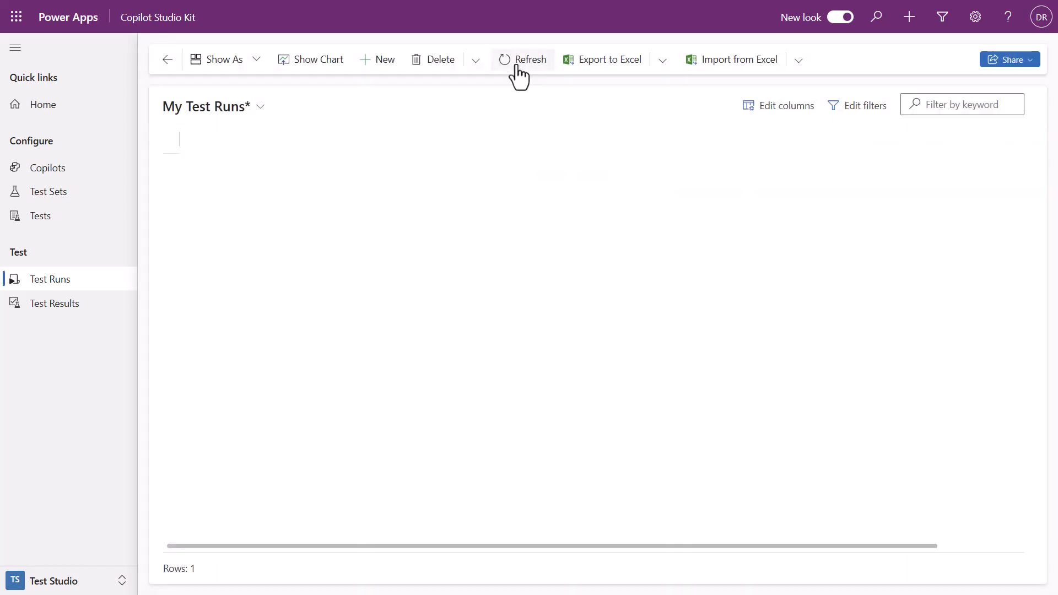
{"action": "left_click", "coordinate": [517, 65]}
{"action": "left_click", "coordinate": [516, 65]}
{"action": "left_click", "coordinate": [517, 64]}
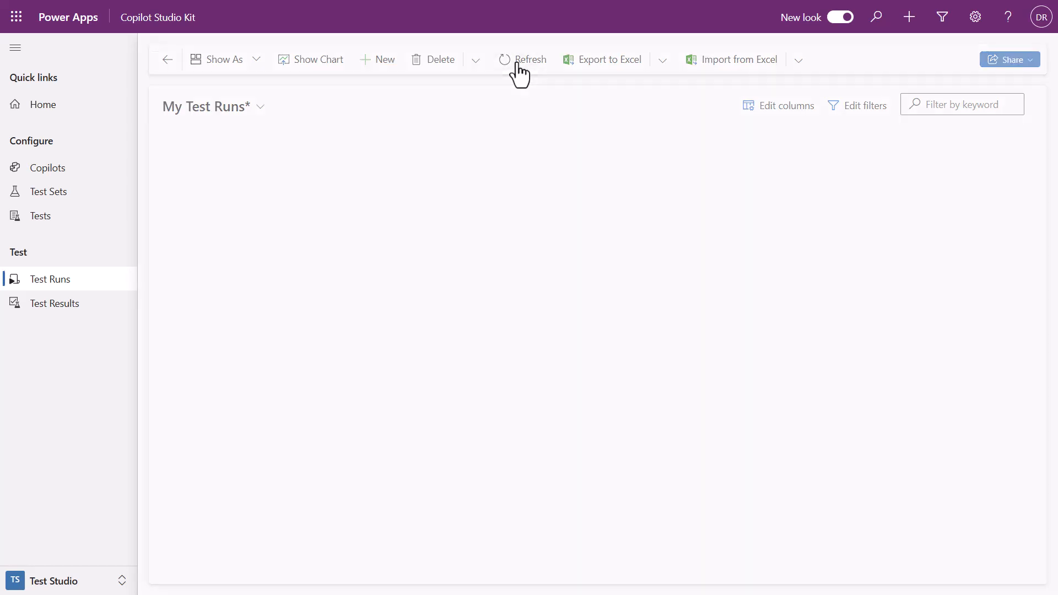
{"action": "left_click", "coordinate": [517, 64]}
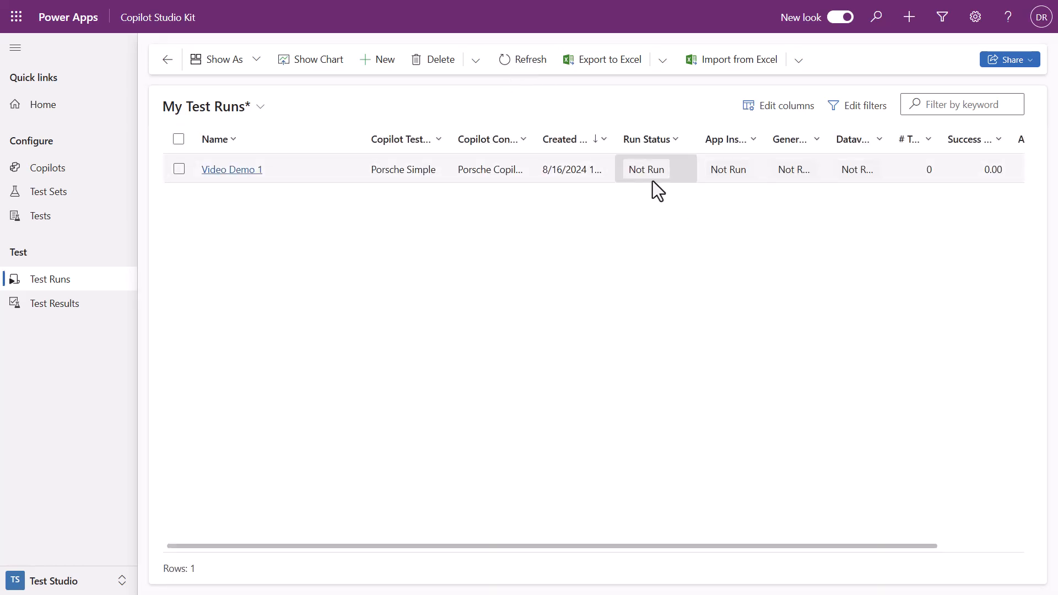
{"action": "left_click", "coordinate": [504, 66]}
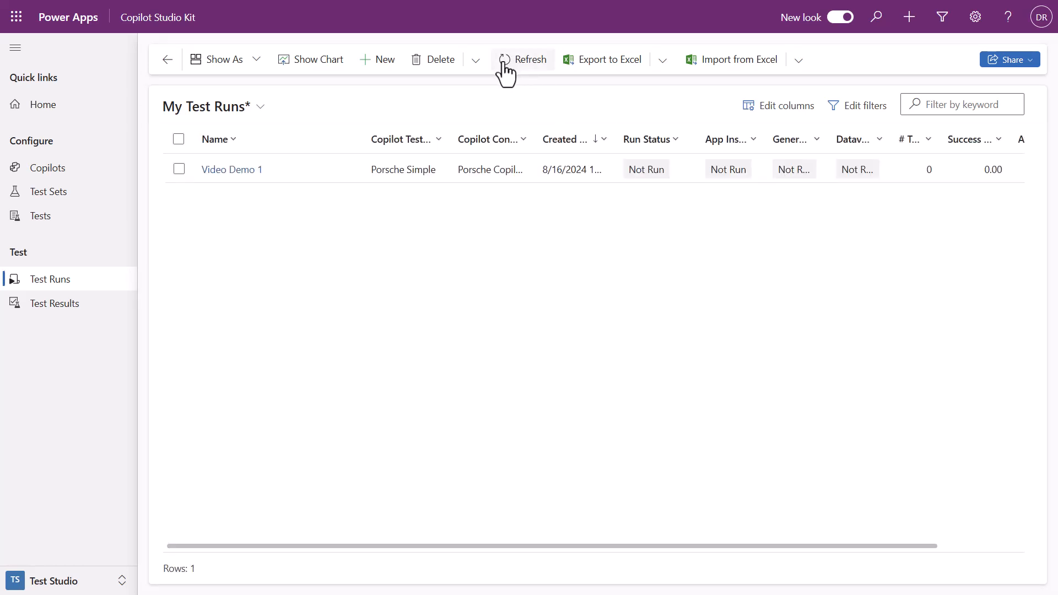
{"action": "left_click", "coordinate": [504, 66]}
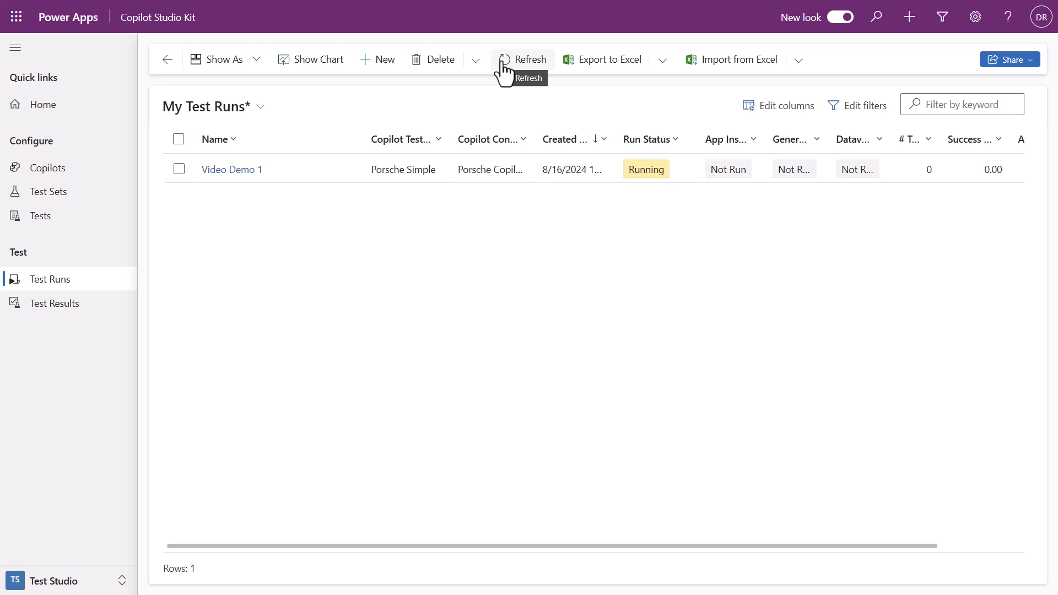
{"action": "left_click", "coordinate": [504, 69]}
{"action": "left_click", "coordinate": [506, 70]}
{"action": "left_click", "coordinate": [506, 70]}
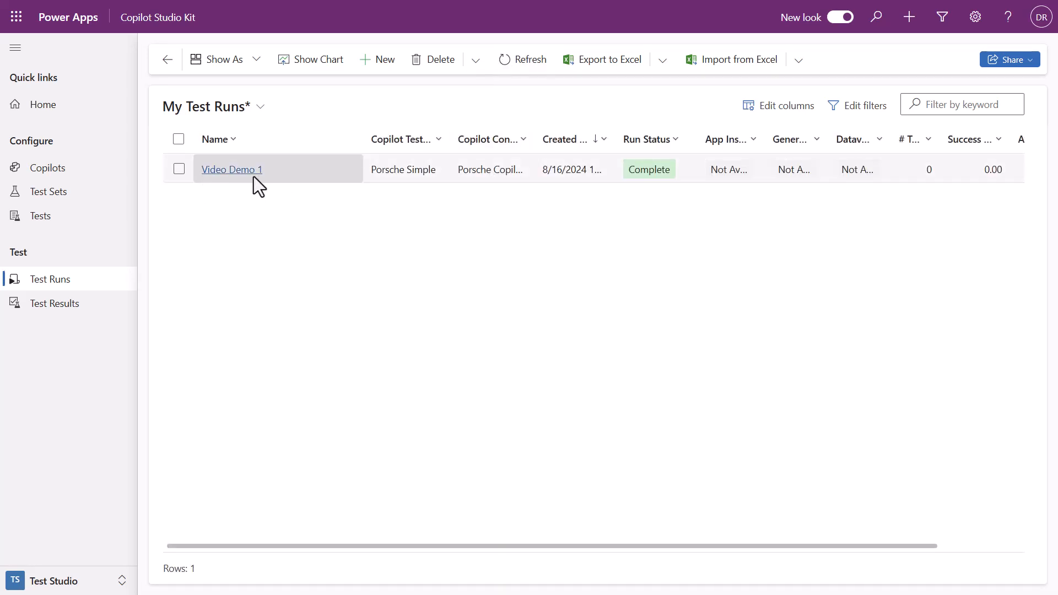
Step: Open the Video Demo 1 run and examine the result details of its Find a dealer test
{"action": "left_click", "coordinate": [241, 171]}
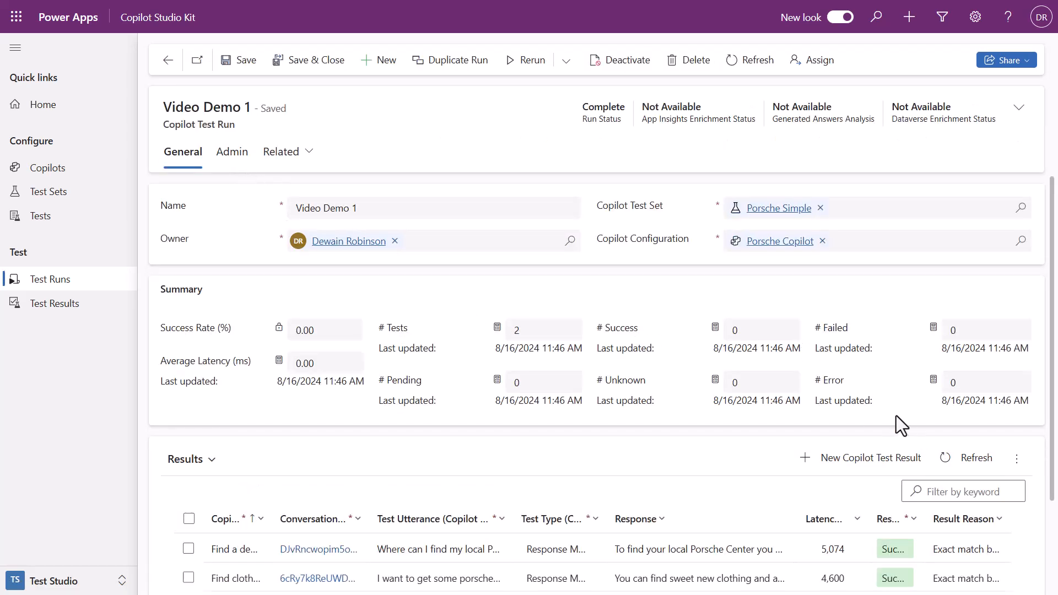
{"action": "scroll", "coordinate": [896, 418], "scroll_direction": "down", "scroll_amount": 1}
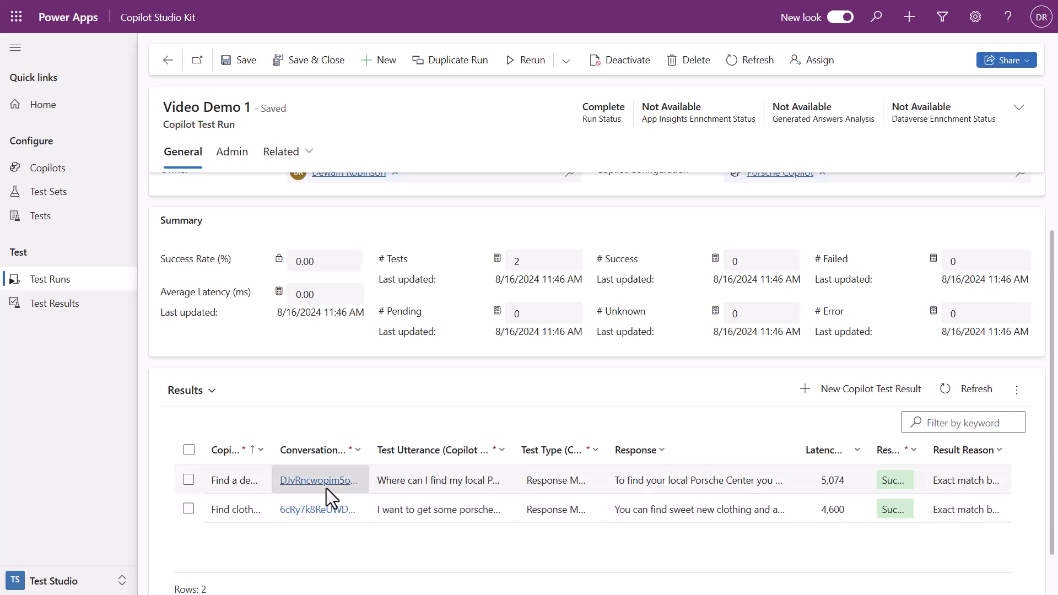
{"action": "left_click", "coordinate": [311, 491]}
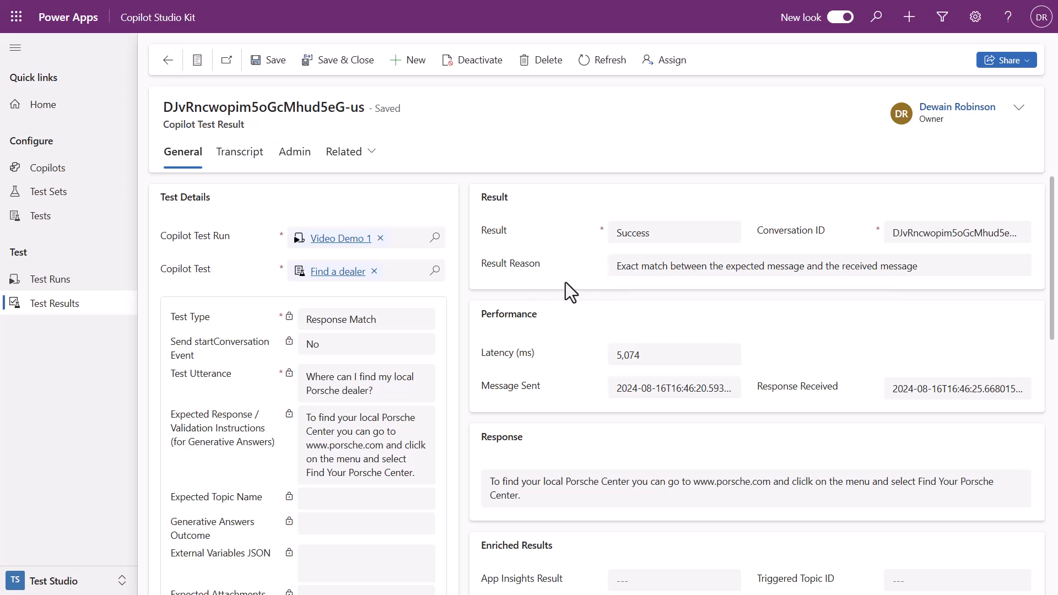
{"action": "scroll", "coordinate": [595, 363], "scroll_direction": "down", "scroll_amount": 2}
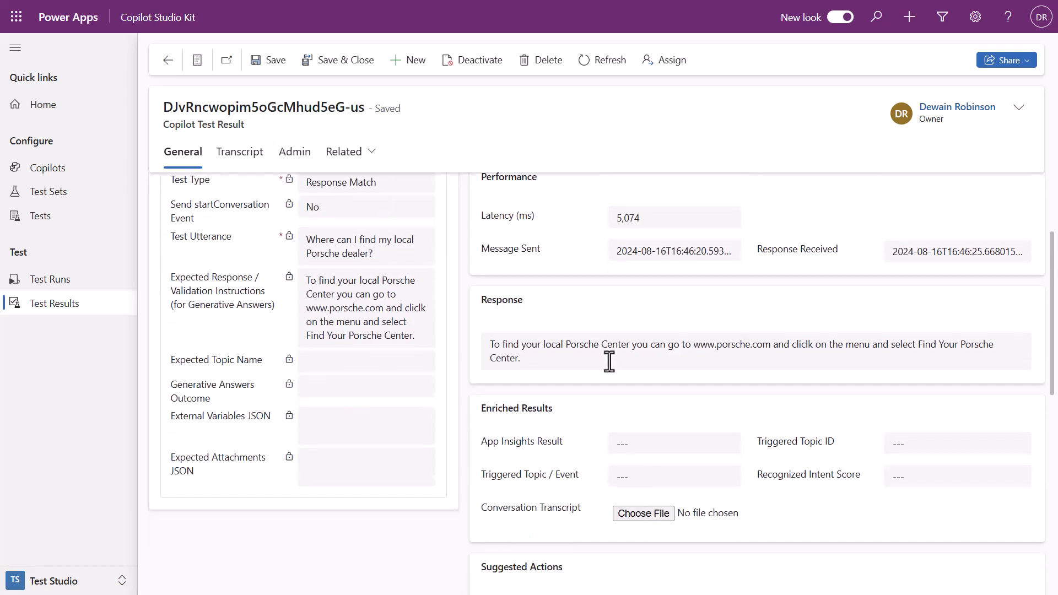
{"action": "scroll", "coordinate": [609, 375], "scroll_direction": "down", "scroll_amount": 3}
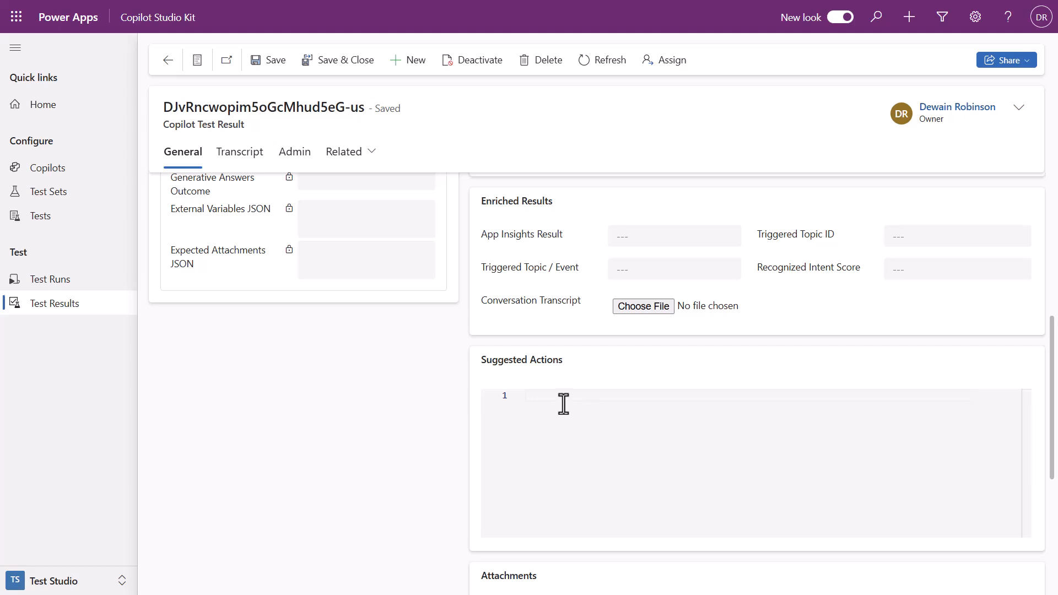
{"action": "scroll", "coordinate": [439, 378], "scroll_direction": "up", "scroll_amount": 5}
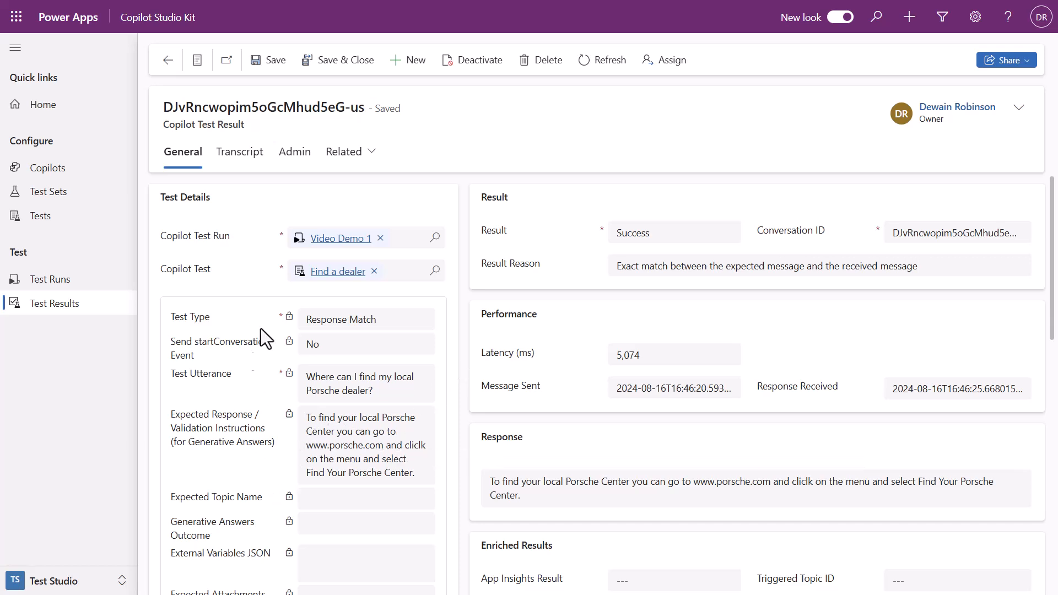
Step: View the transcript, the administrative system fields and the related record options of the Find a dealer test result
{"action": "left_click", "coordinate": [235, 160]}
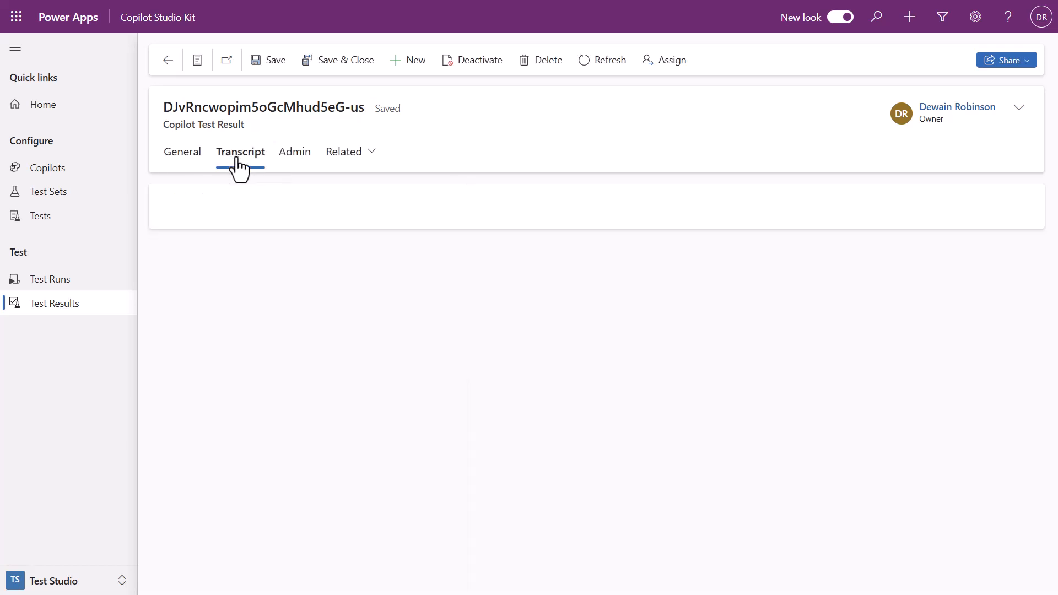
{"action": "left_click", "coordinate": [297, 164]}
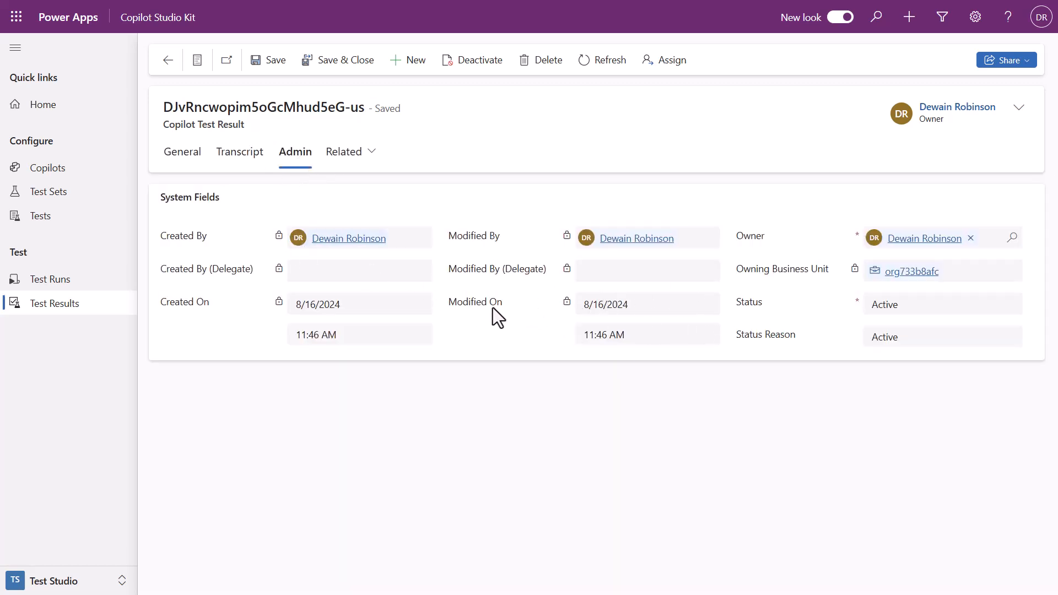
{"action": "left_click", "coordinate": [362, 159]}
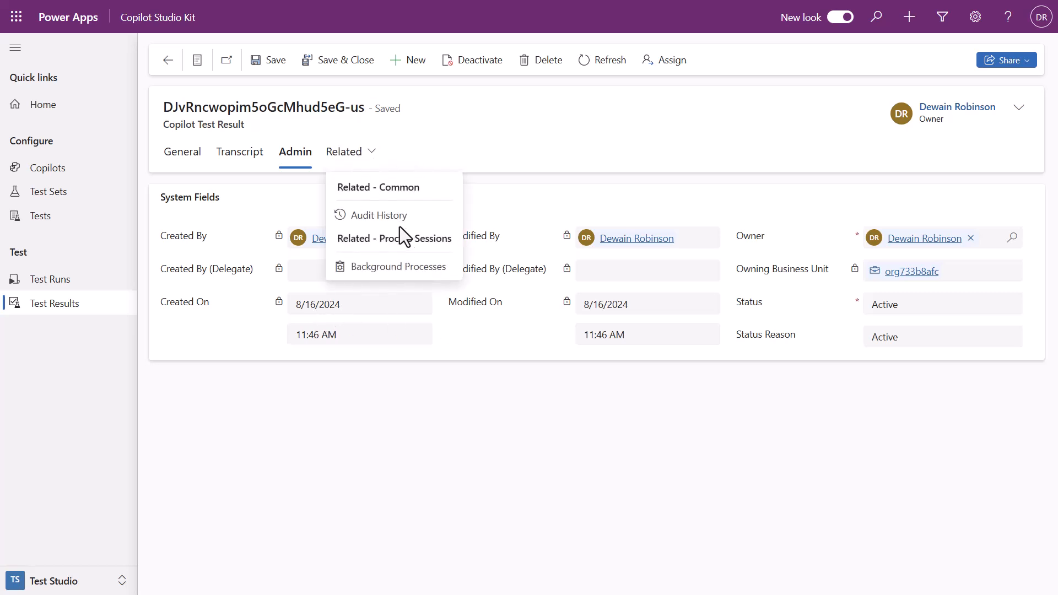
Step: View the audit history and background processes of the Find a dealer test result, and return to its general details
{"action": "left_click", "coordinate": [387, 219]}
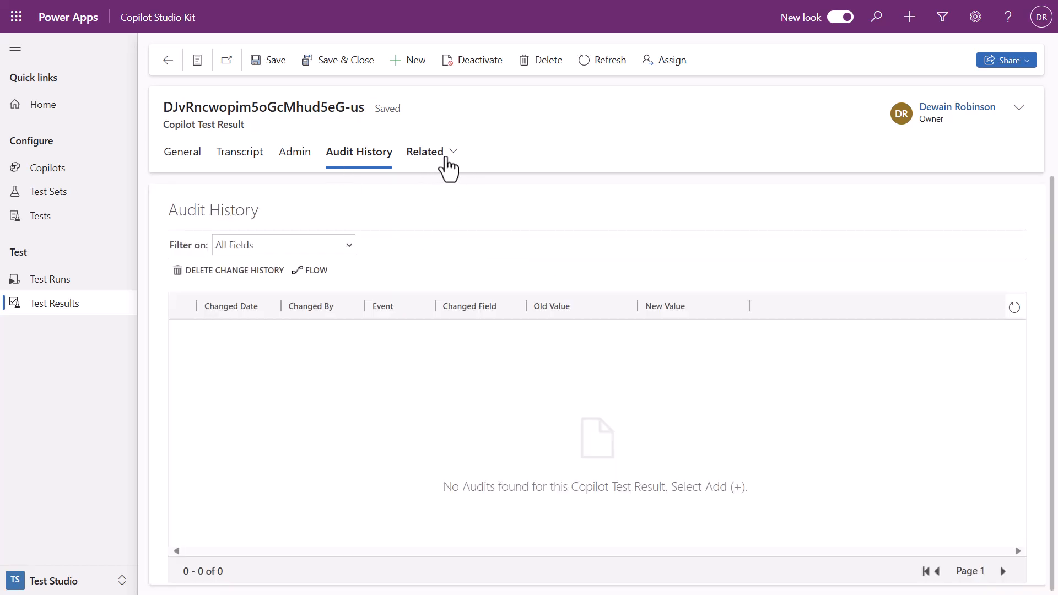
{"action": "left_click", "coordinate": [448, 160]}
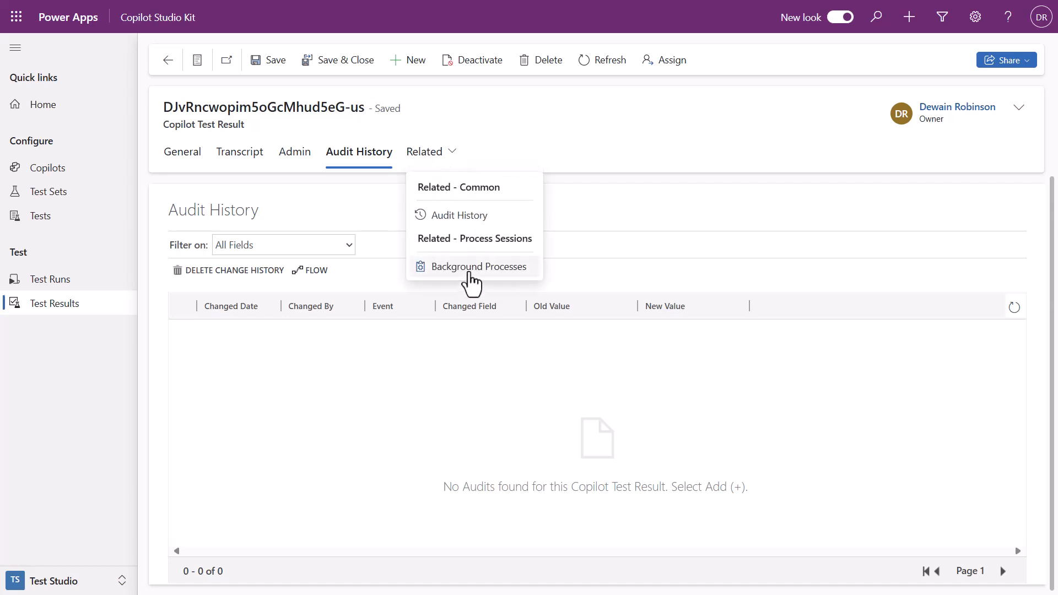
{"action": "left_click", "coordinate": [471, 267]}
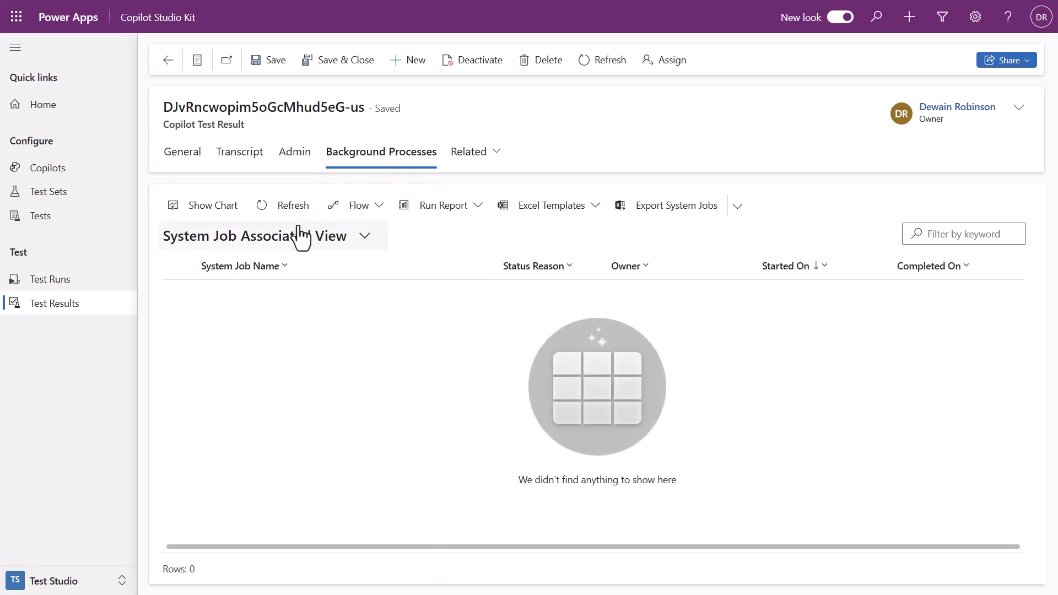
{"action": "left_click", "coordinate": [179, 160]}
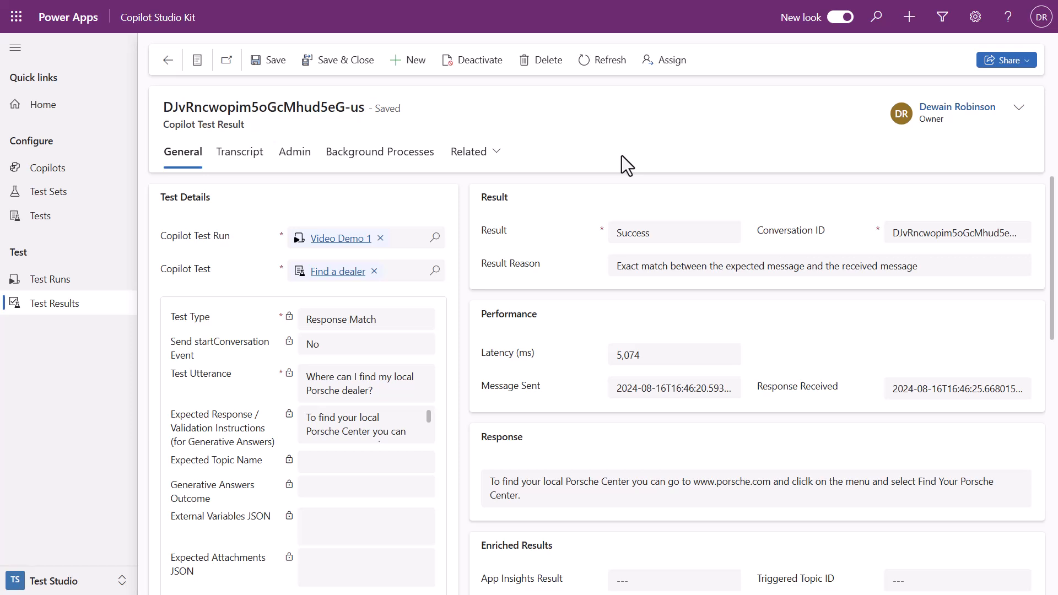
Step: Look over the list of tests in the Porsche Simple set and return to the list of test runs
{"action": "left_click", "coordinate": [69, 216]}
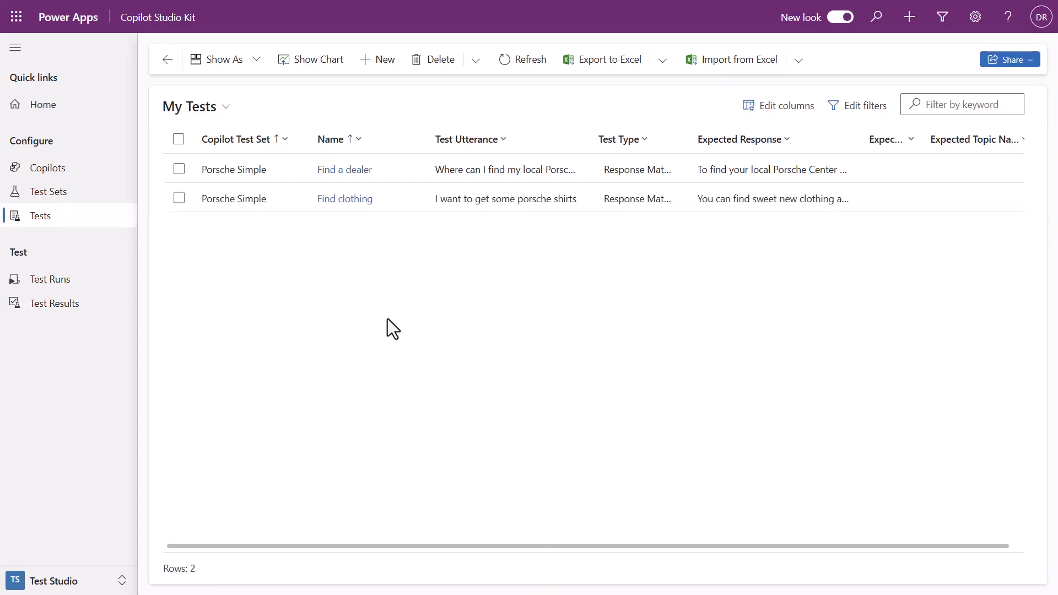
{"action": "left_click", "coordinate": [55, 282]}
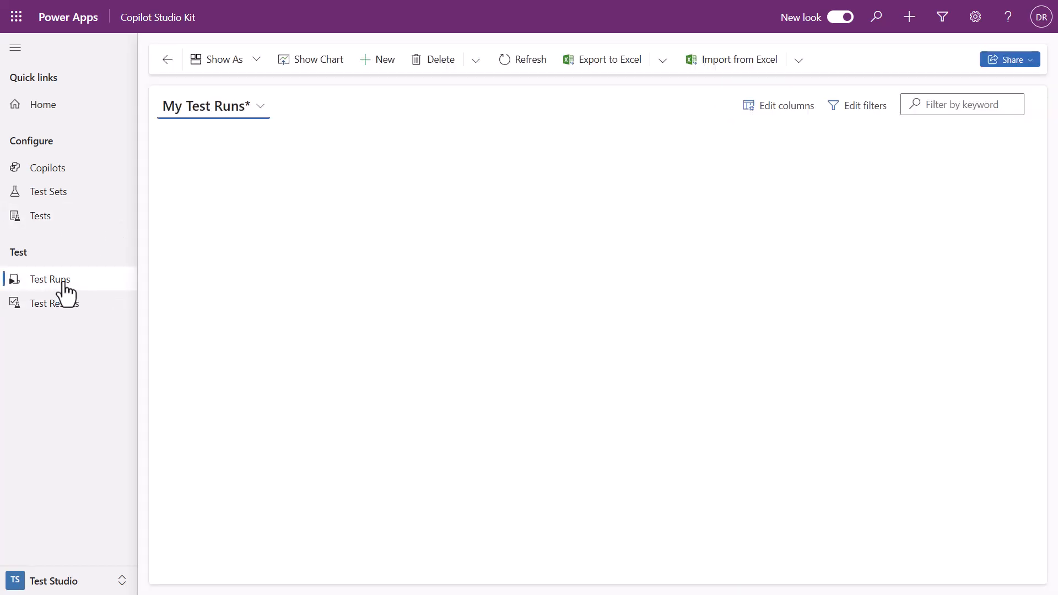